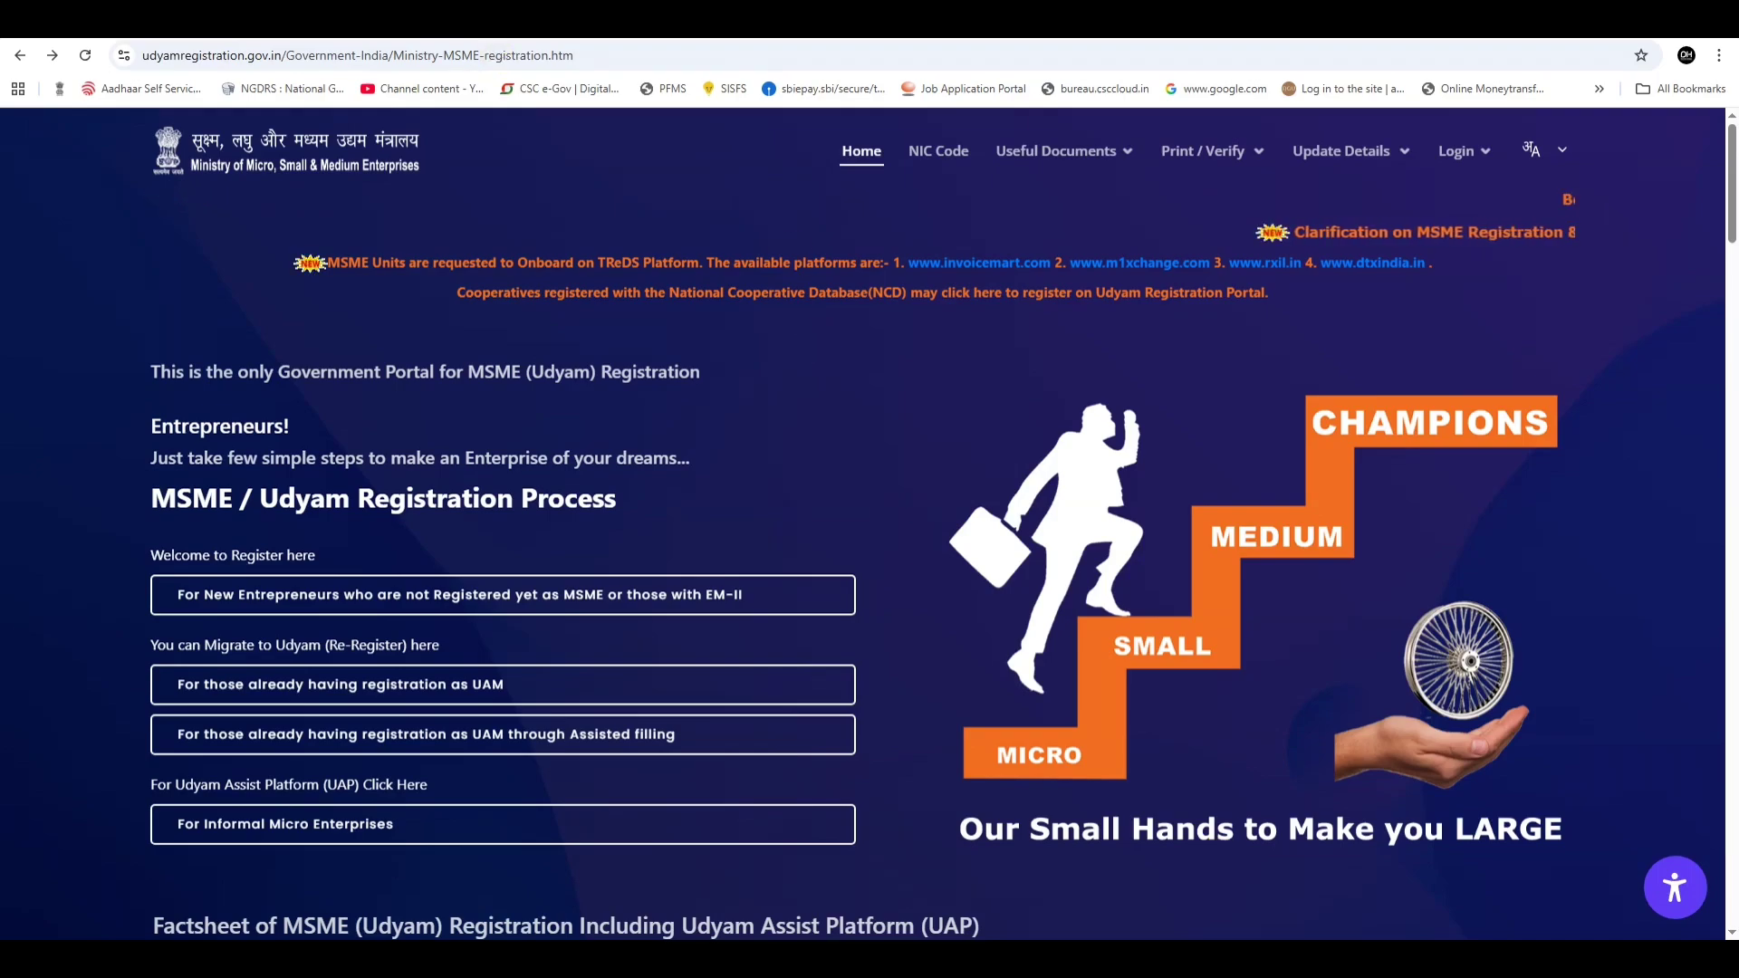
# Open the Udyam registration form for new entrepreneurs not yet registered as MSME and request the Aadhaar verification OTP.
pyautogui.hotkey('alt', 'Left')
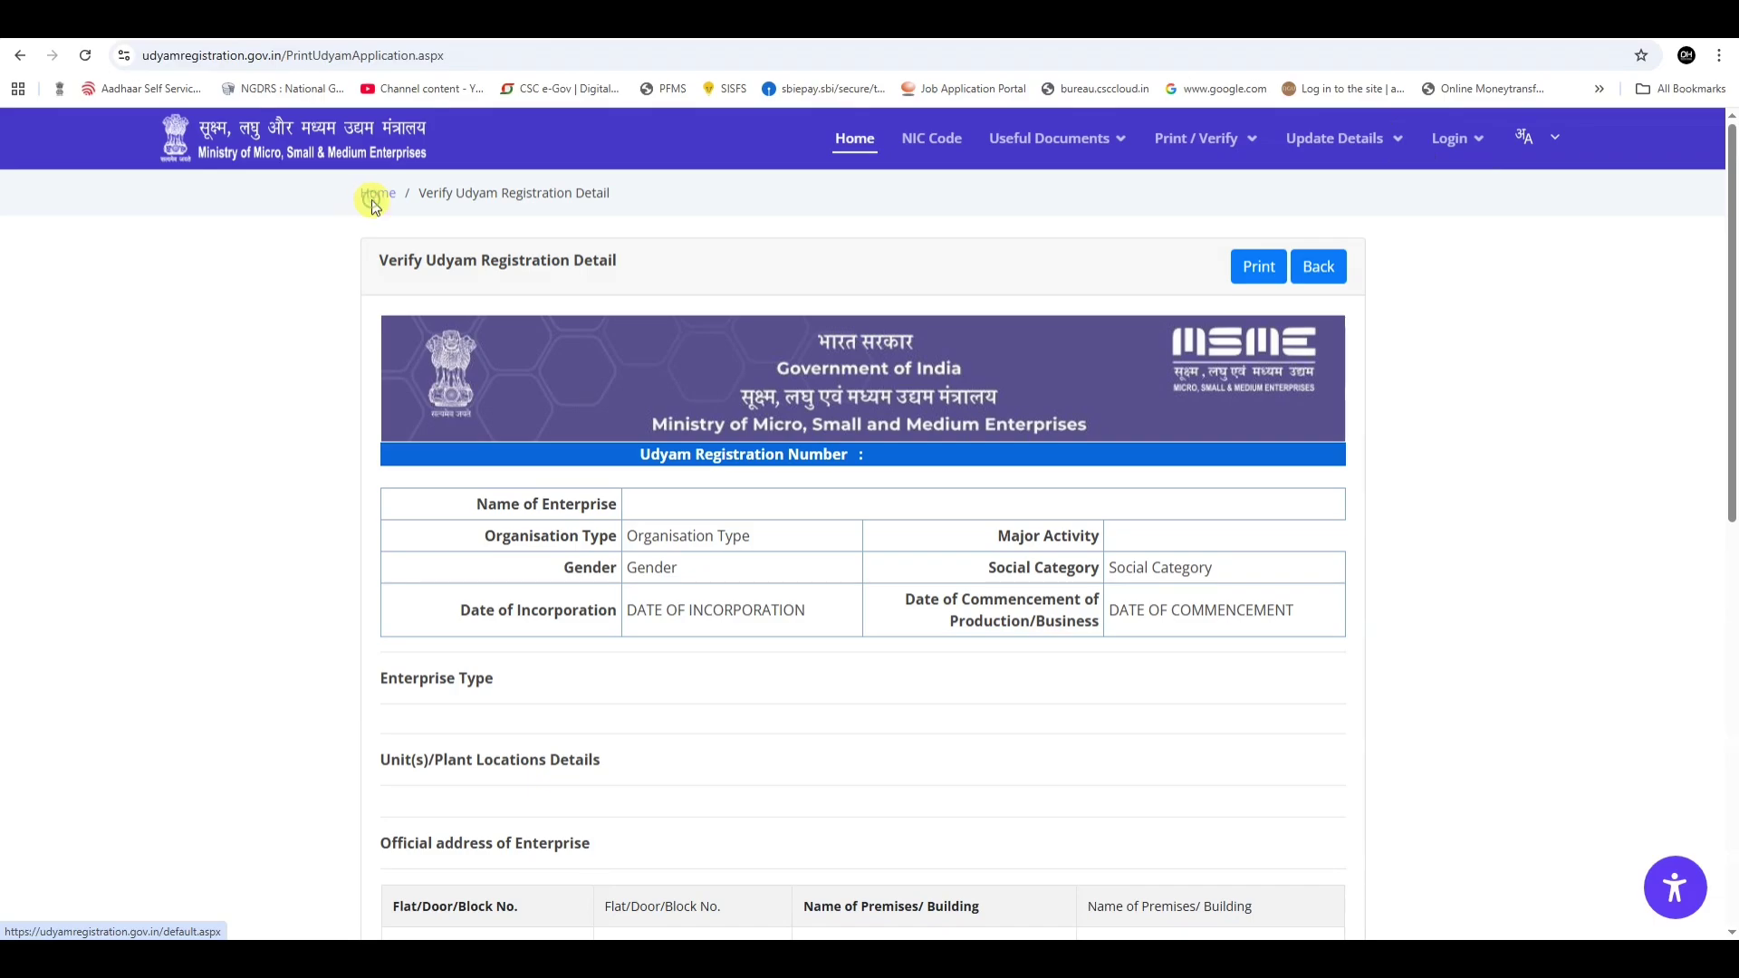
pyautogui.click(376, 196)
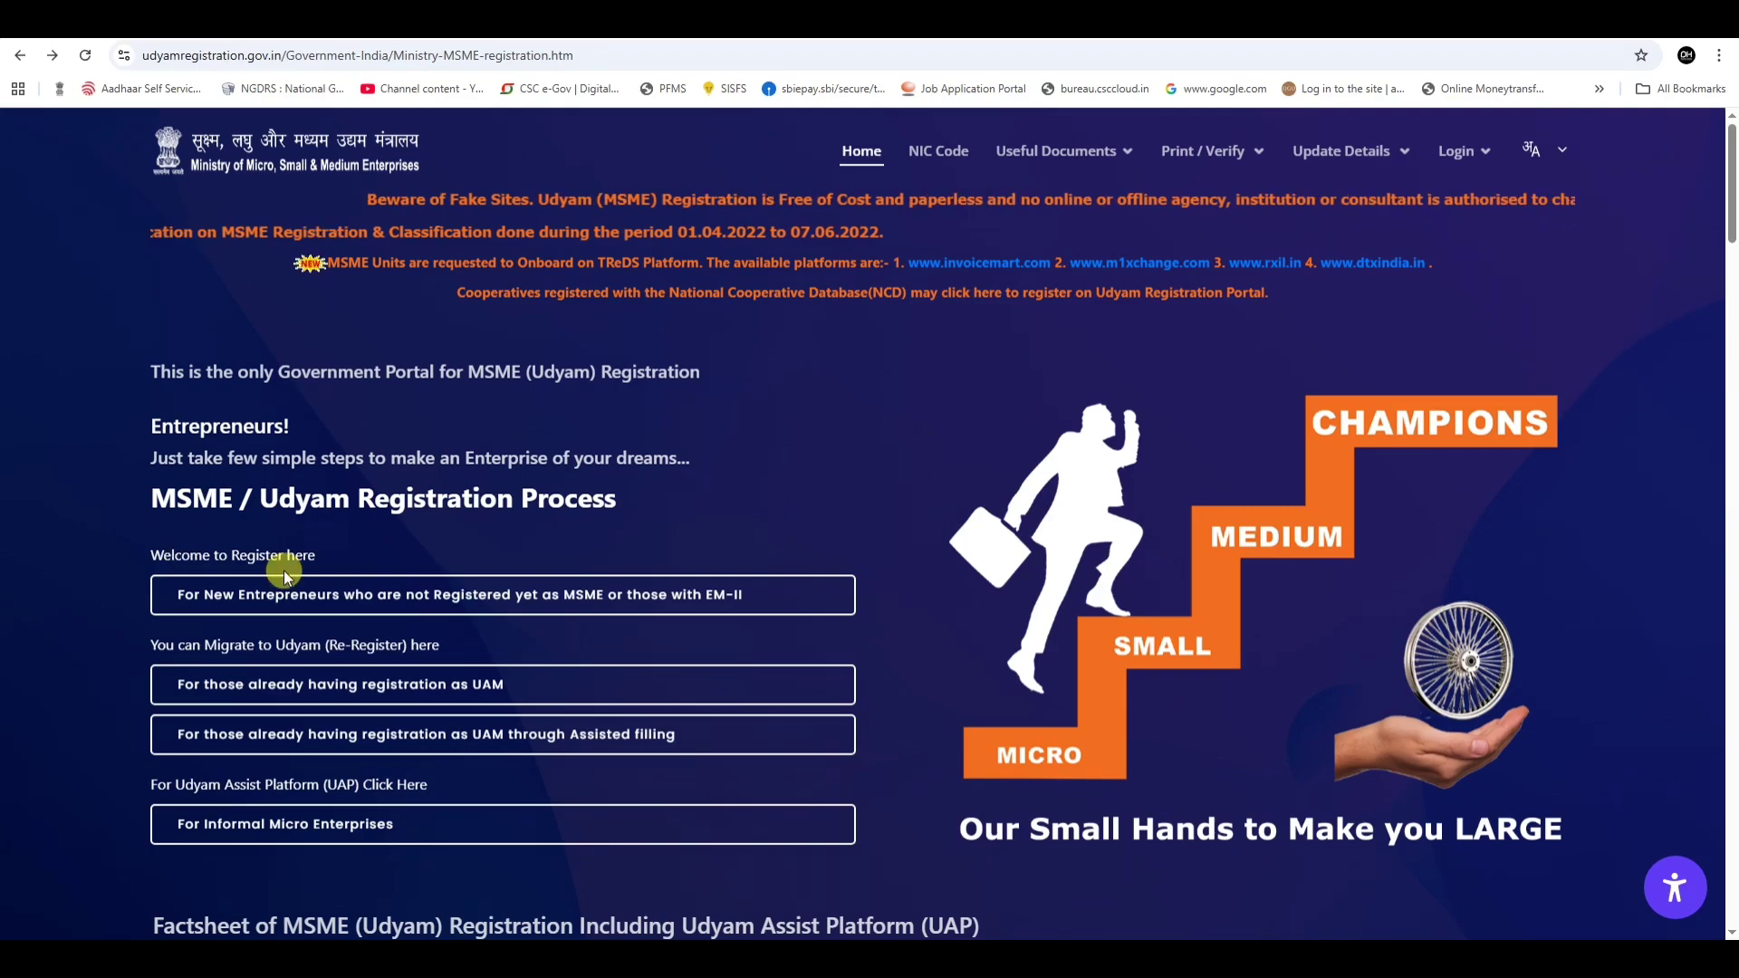
pyautogui.click(299, 597)
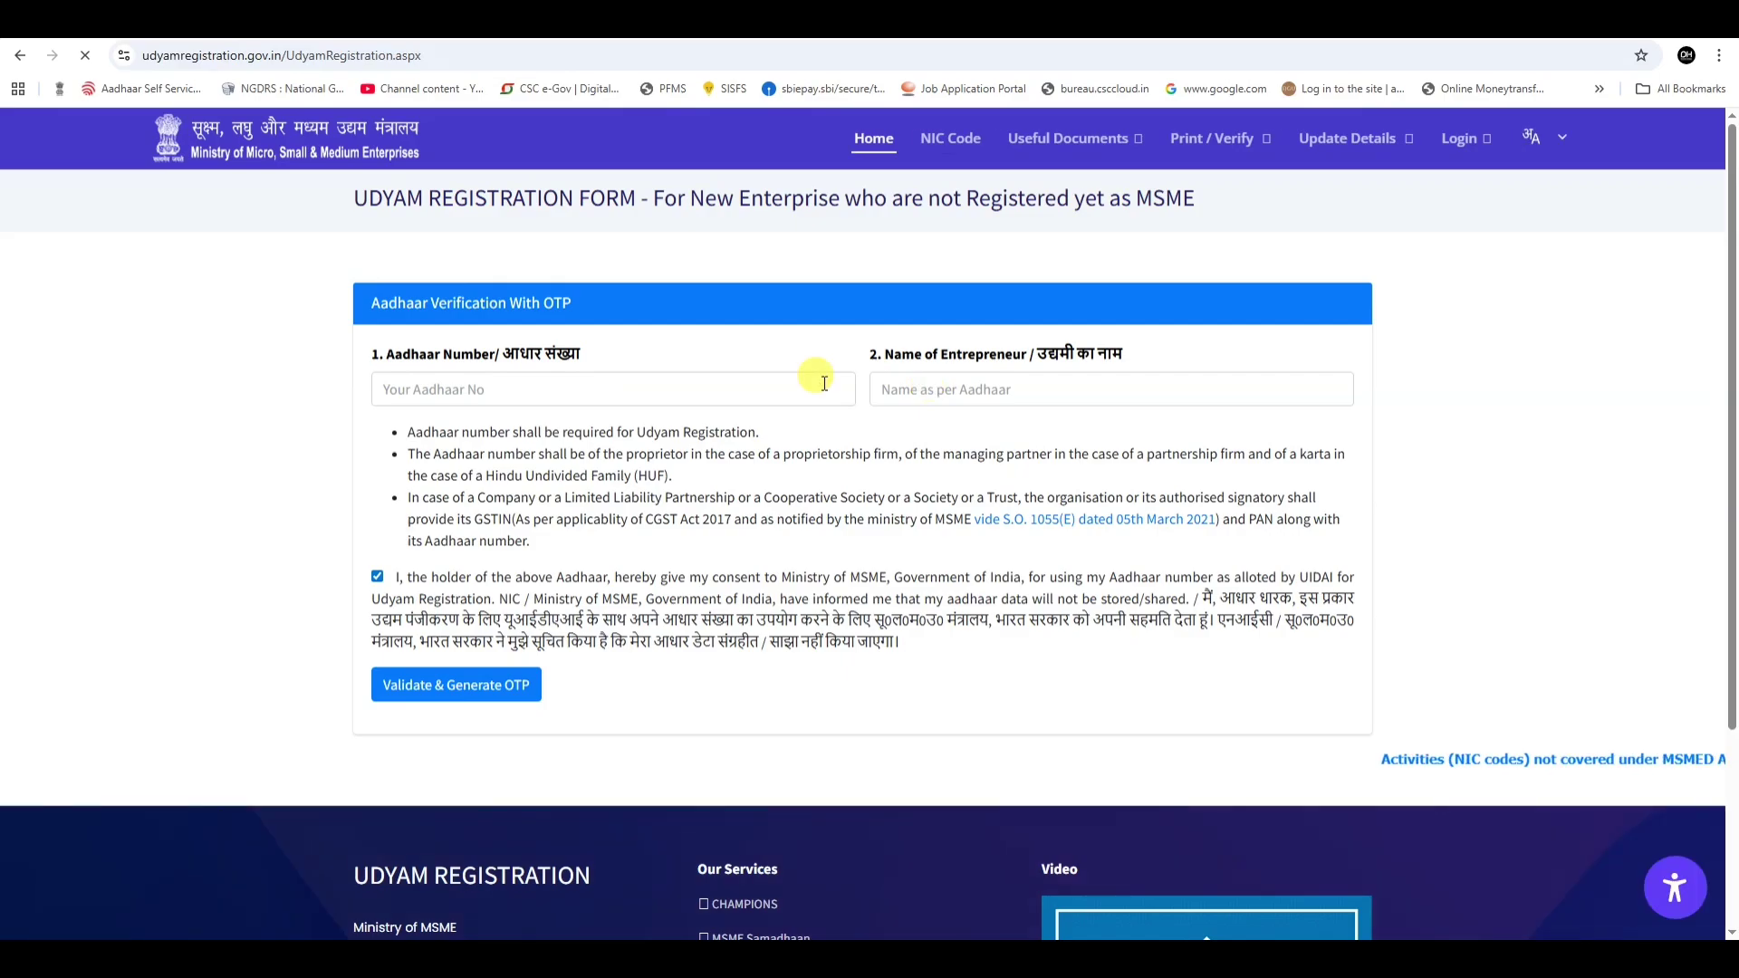
pyautogui.click(465, 693)
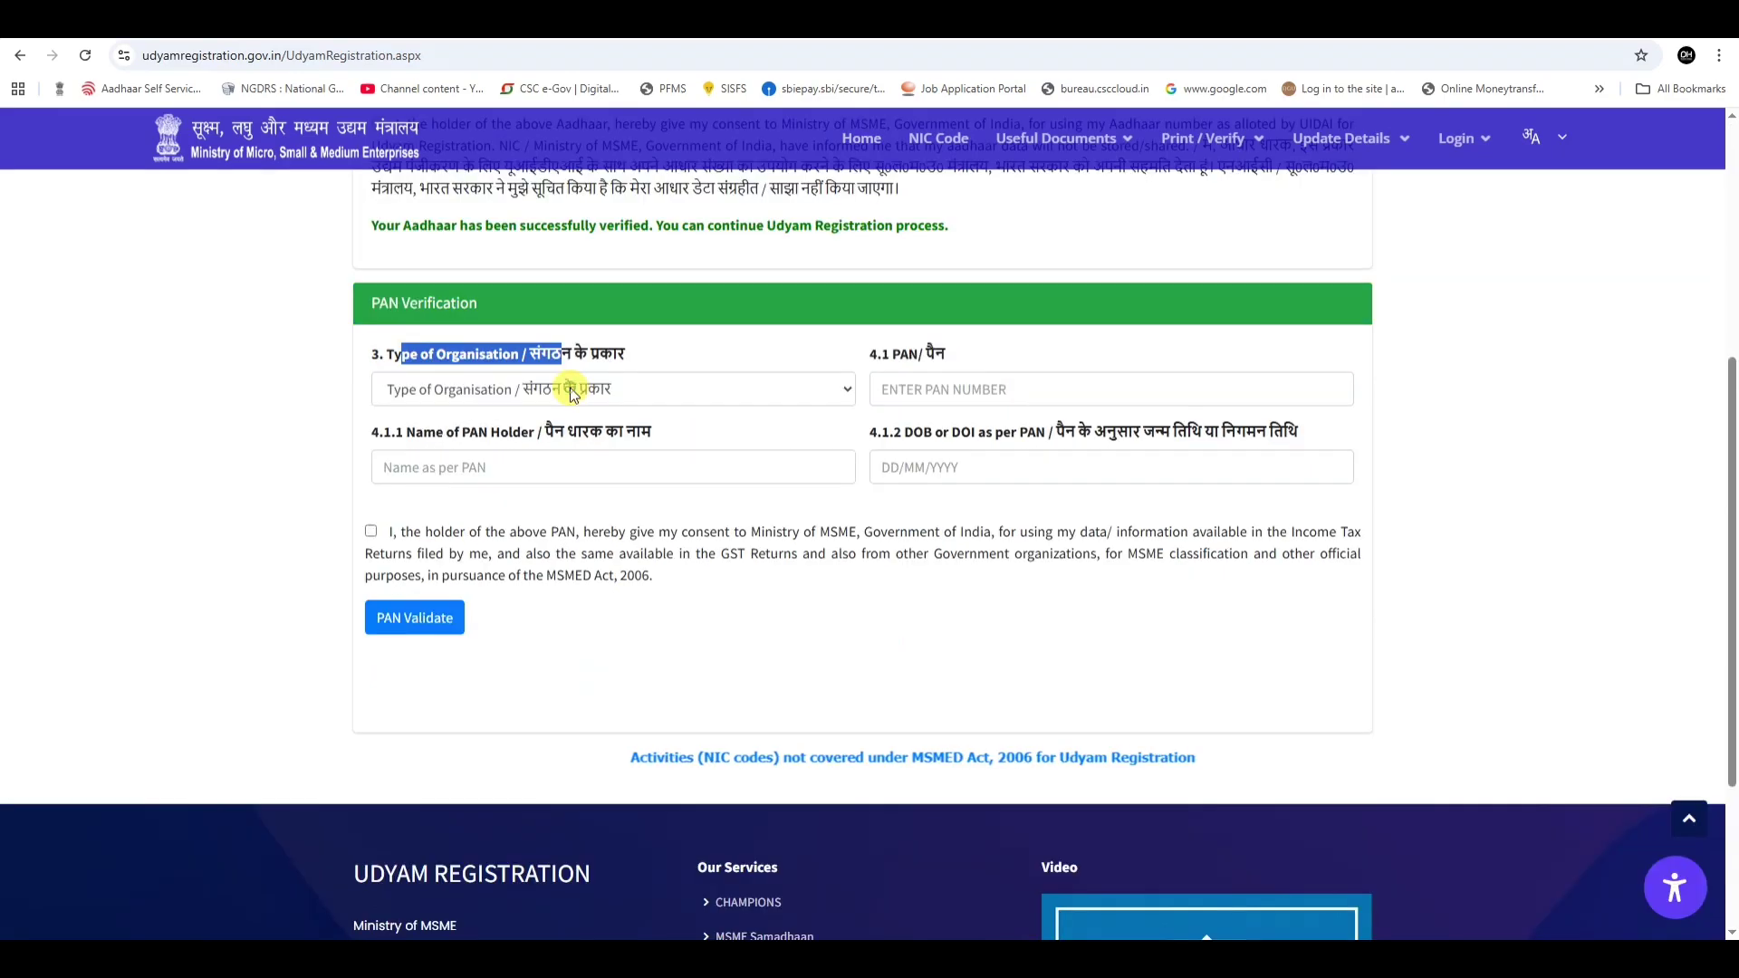
# Set the type of organisation to Proprietary for PAN verification and continue to the rest of the form.
pyautogui.click(570, 392)
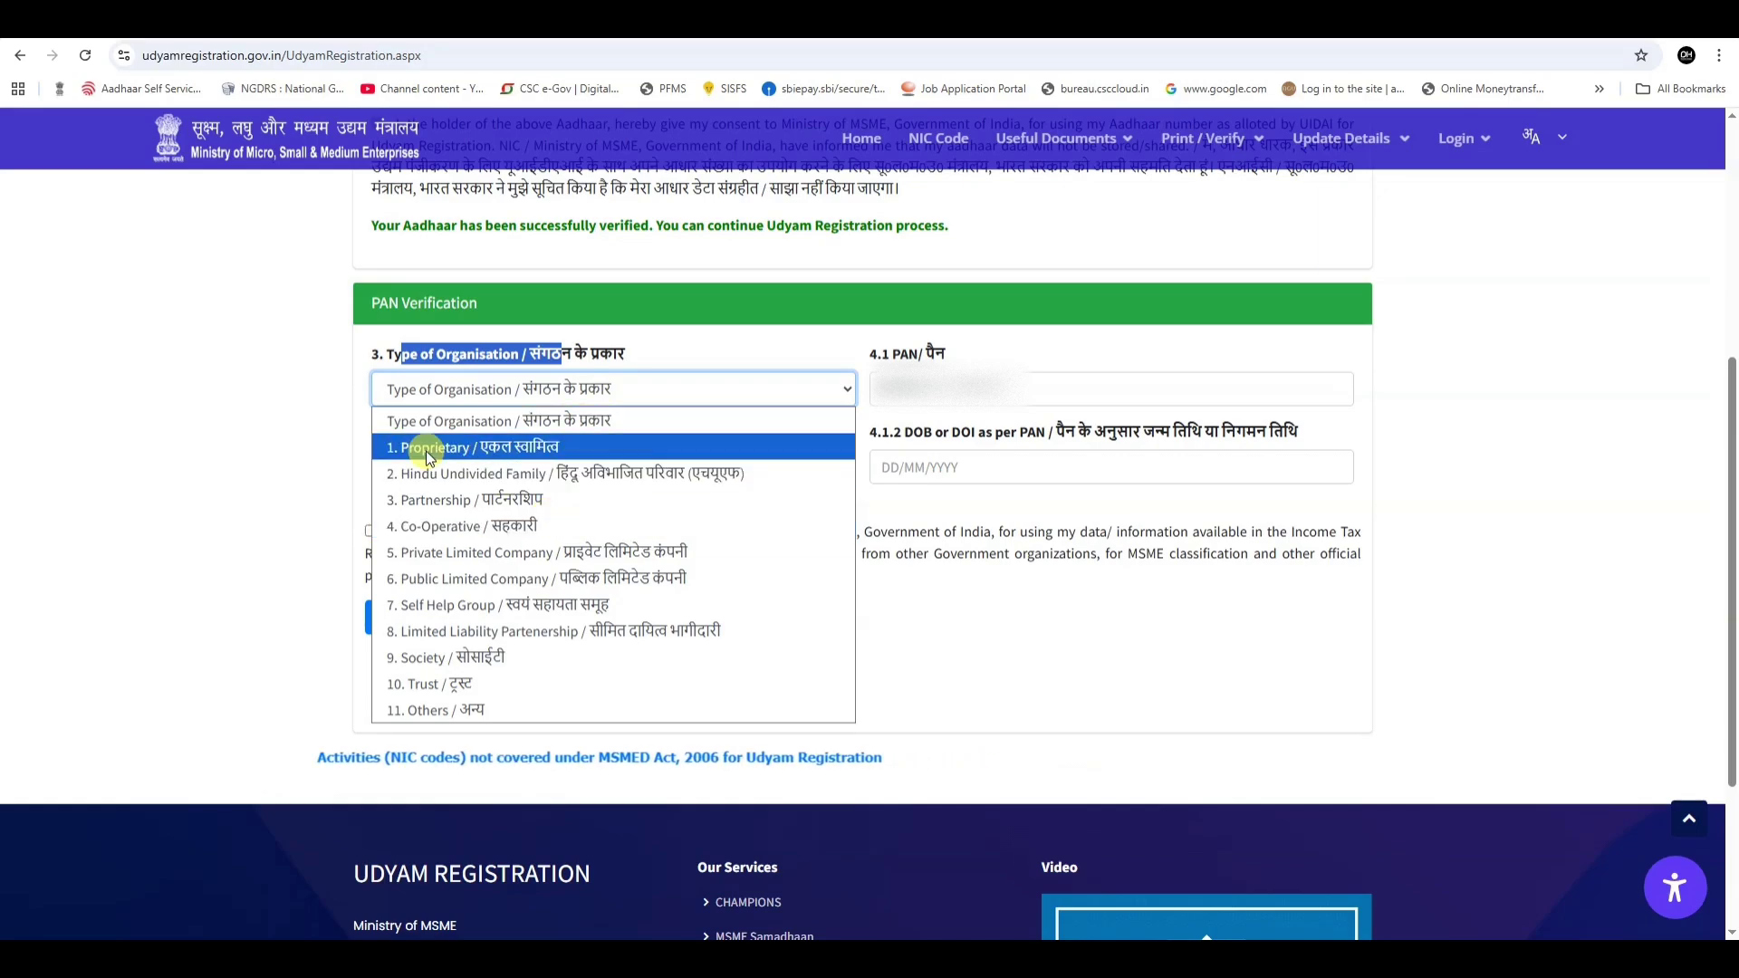
pyautogui.click(509, 450)
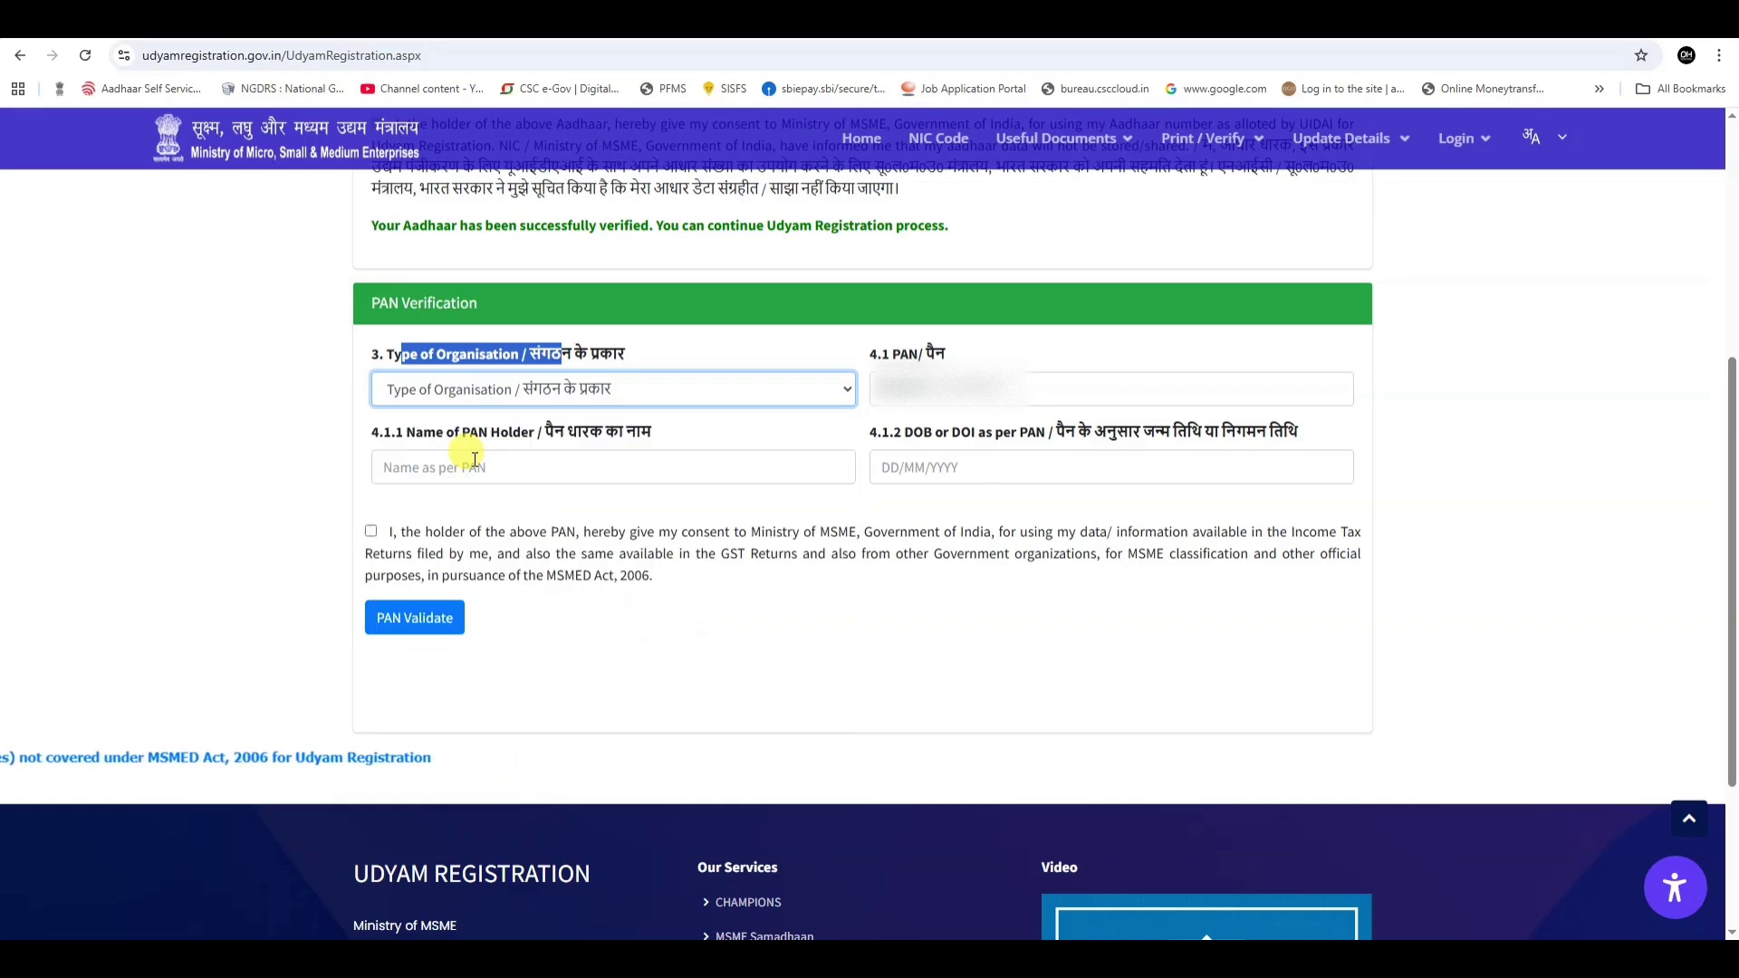
pyautogui.click(541, 453)
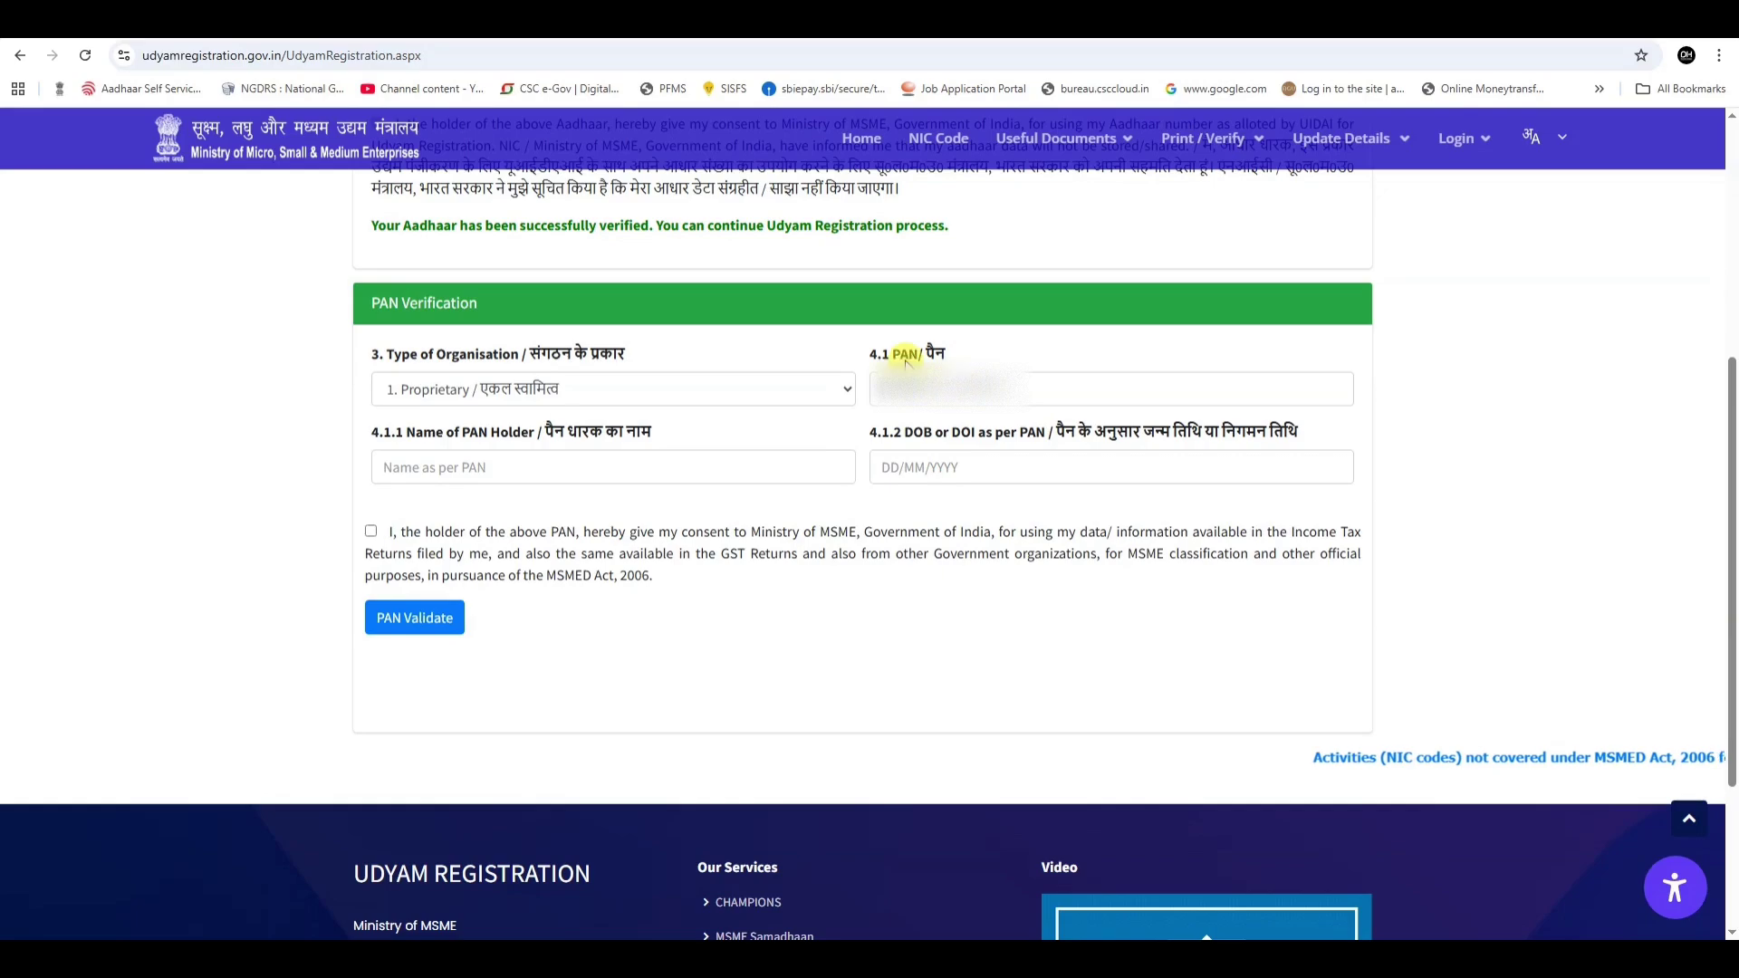
pyautogui.click(408, 436)
pyautogui.moveTo(438, 441); pyautogui.dragTo(535, 437)
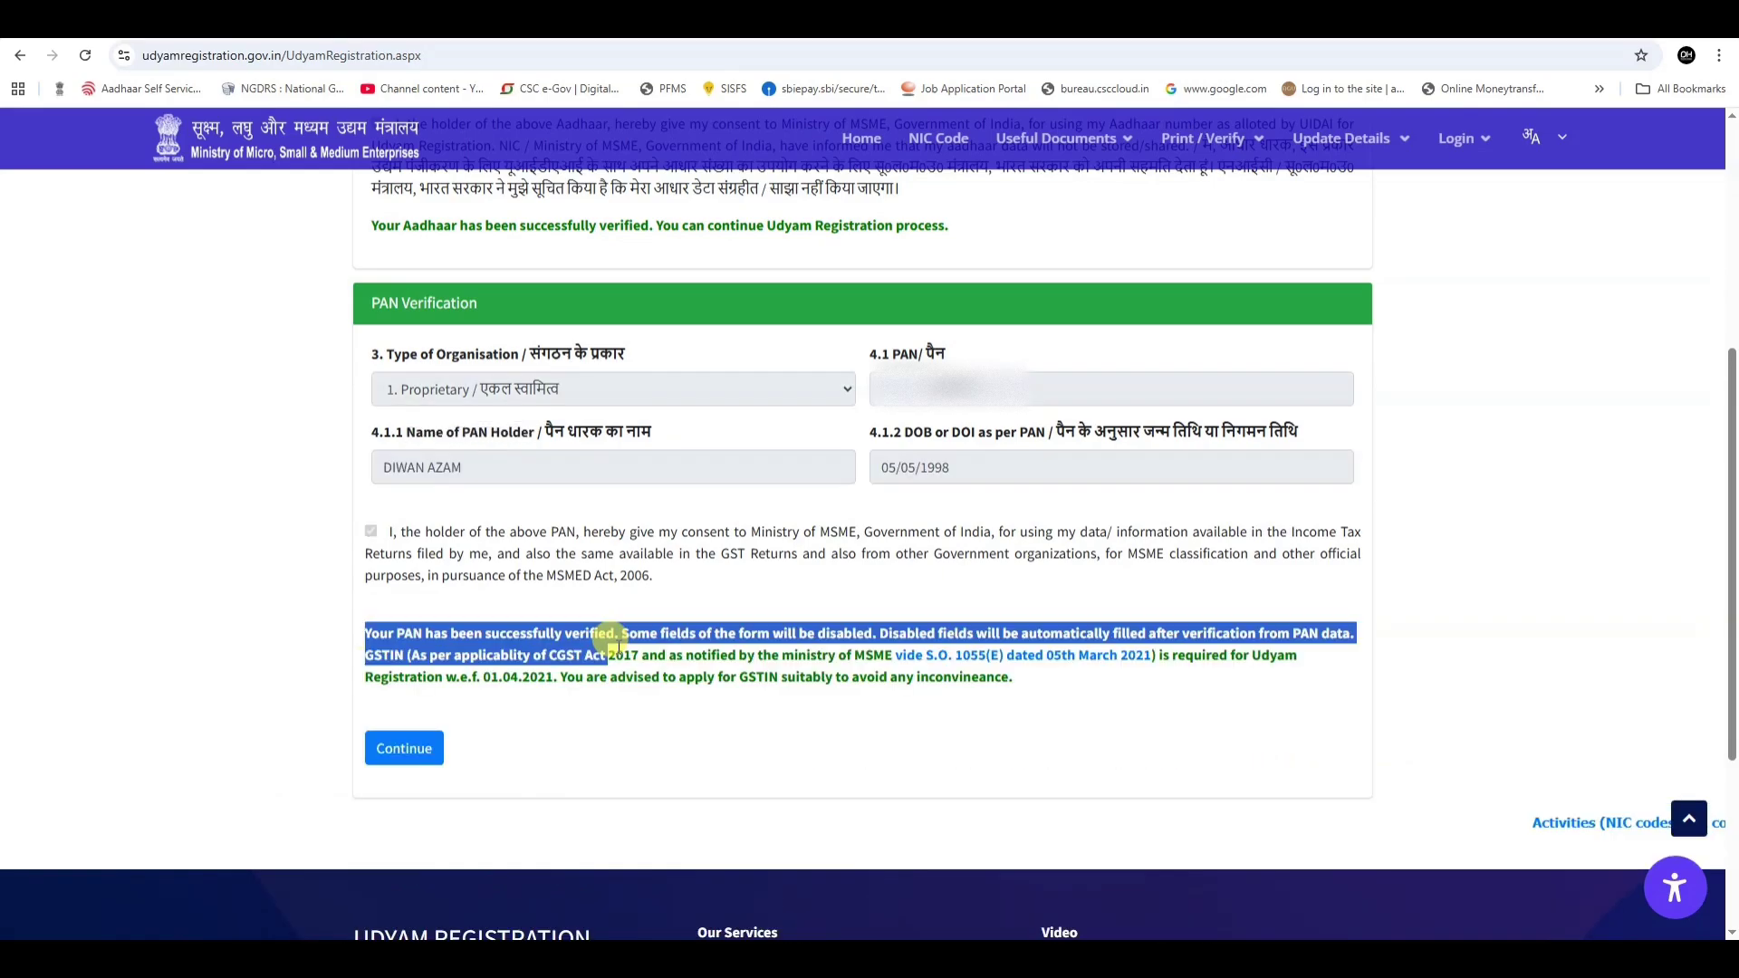
pyautogui.moveTo(608, 634); pyautogui.dragTo(616, 553)
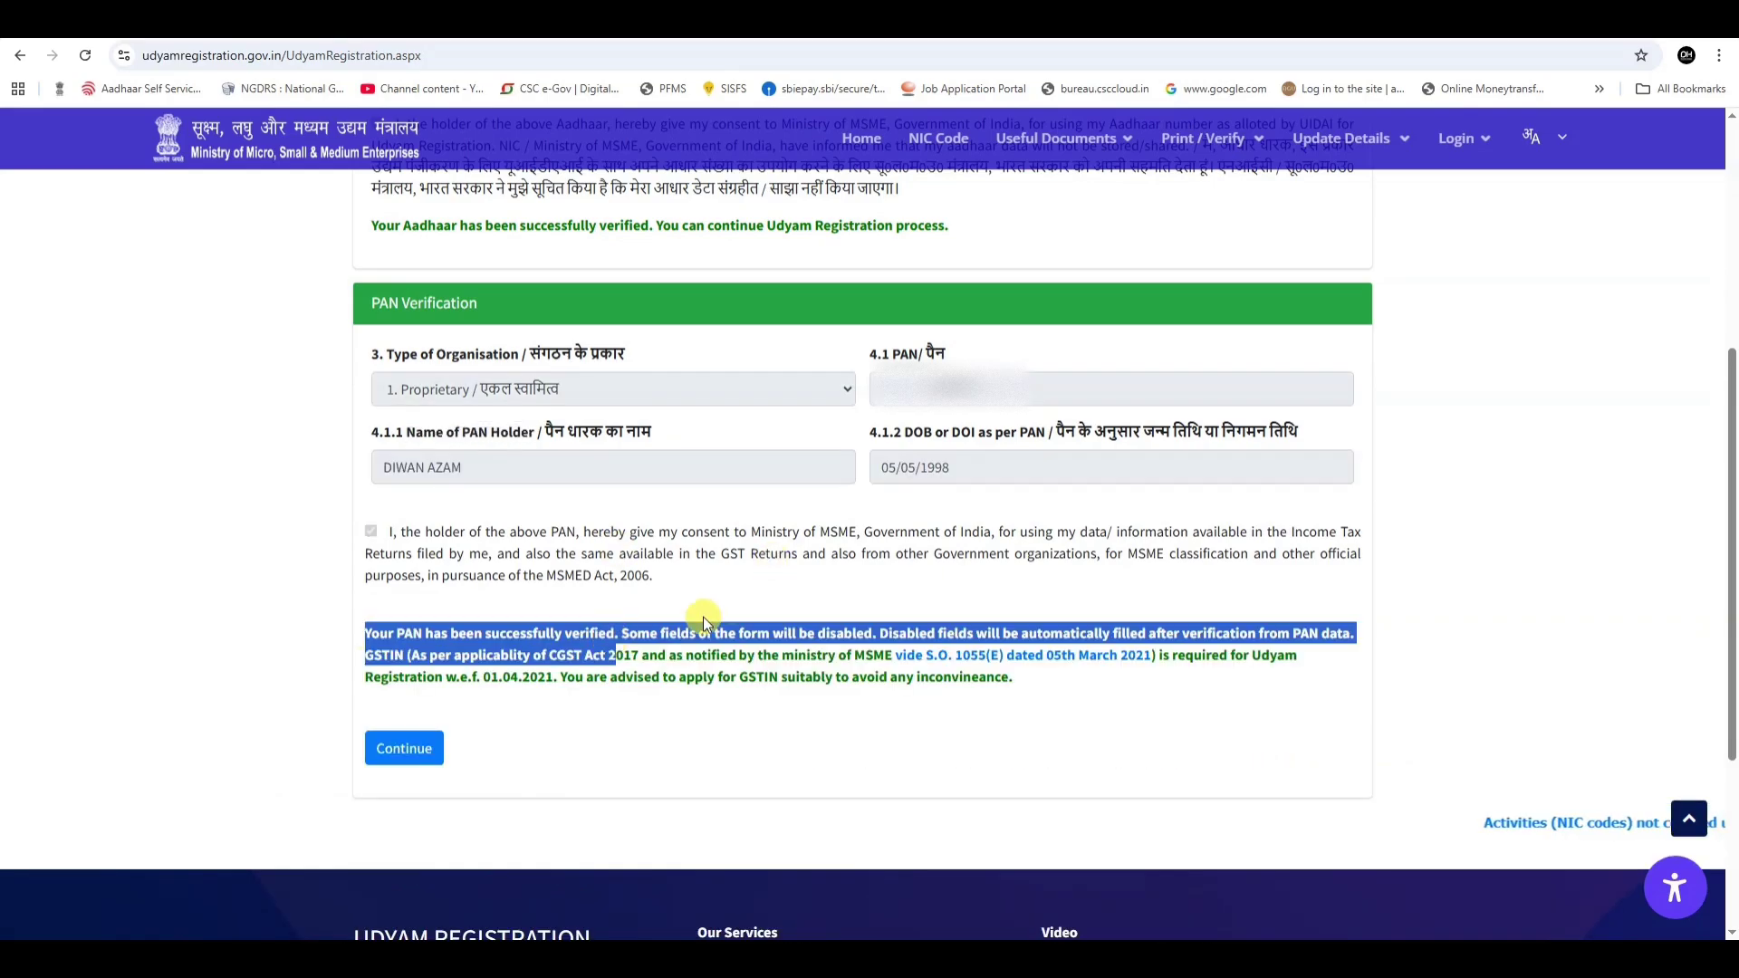
pyautogui.click(424, 744)
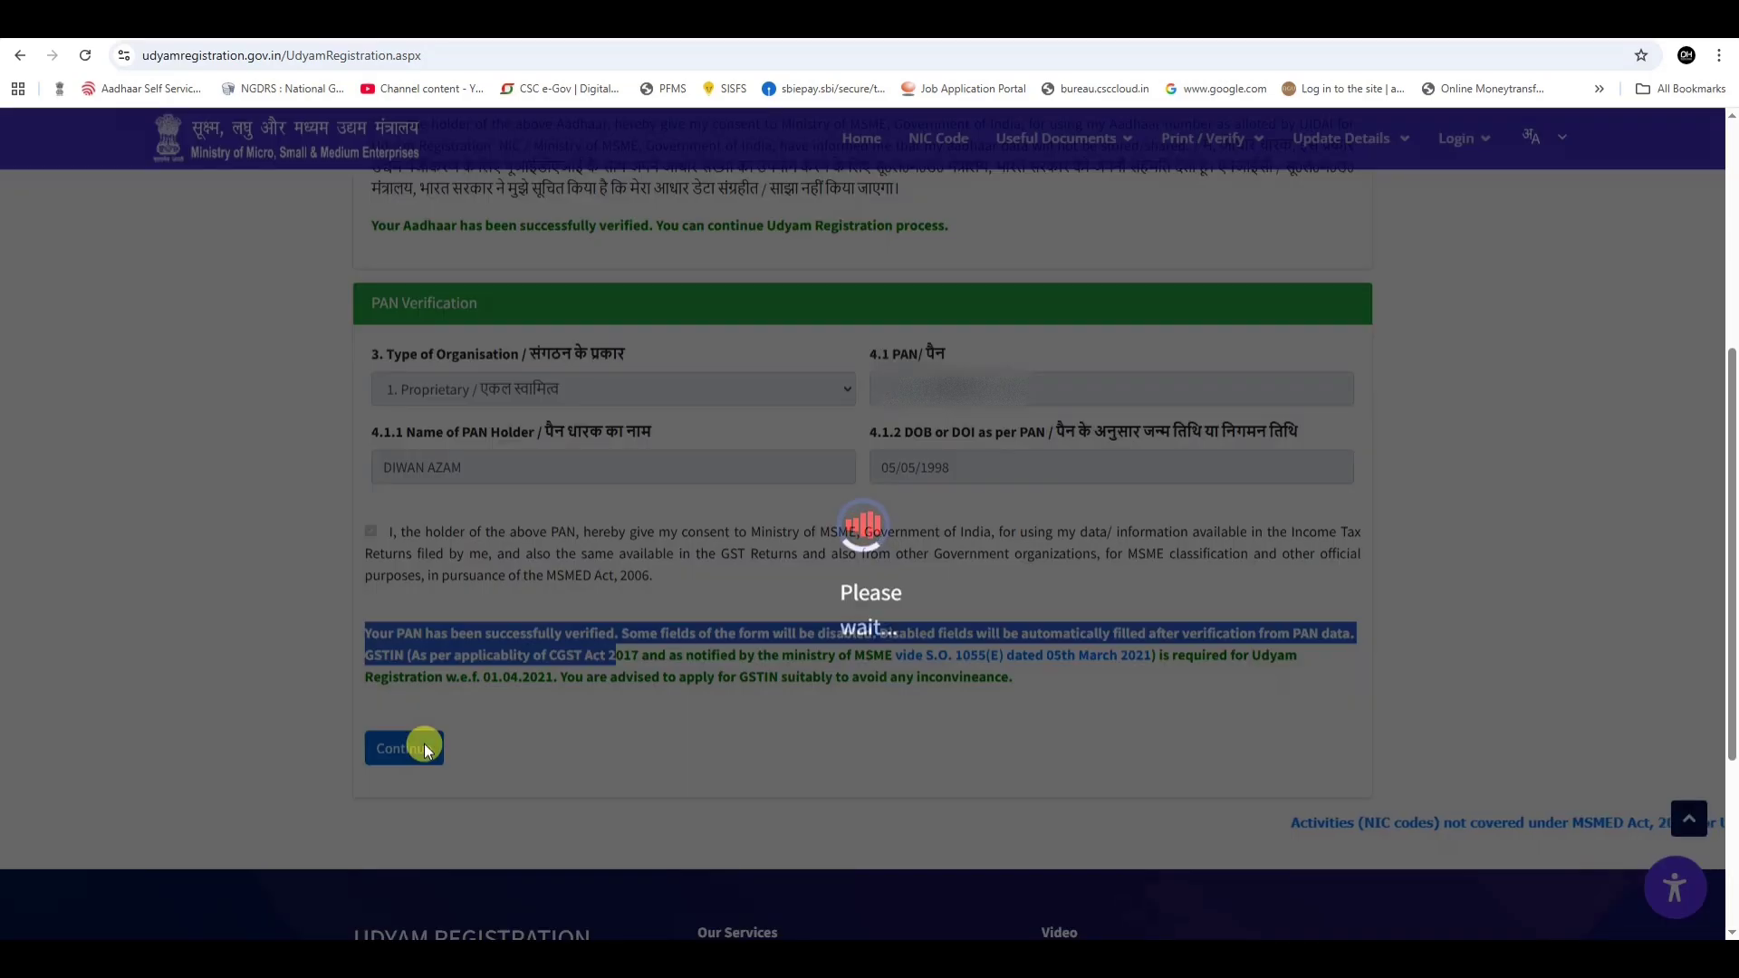
# Check the previous-year ITR answer and select No for having a GSTIN.
pyautogui.moveTo(471, 487); pyautogui.dragTo(544, 489)
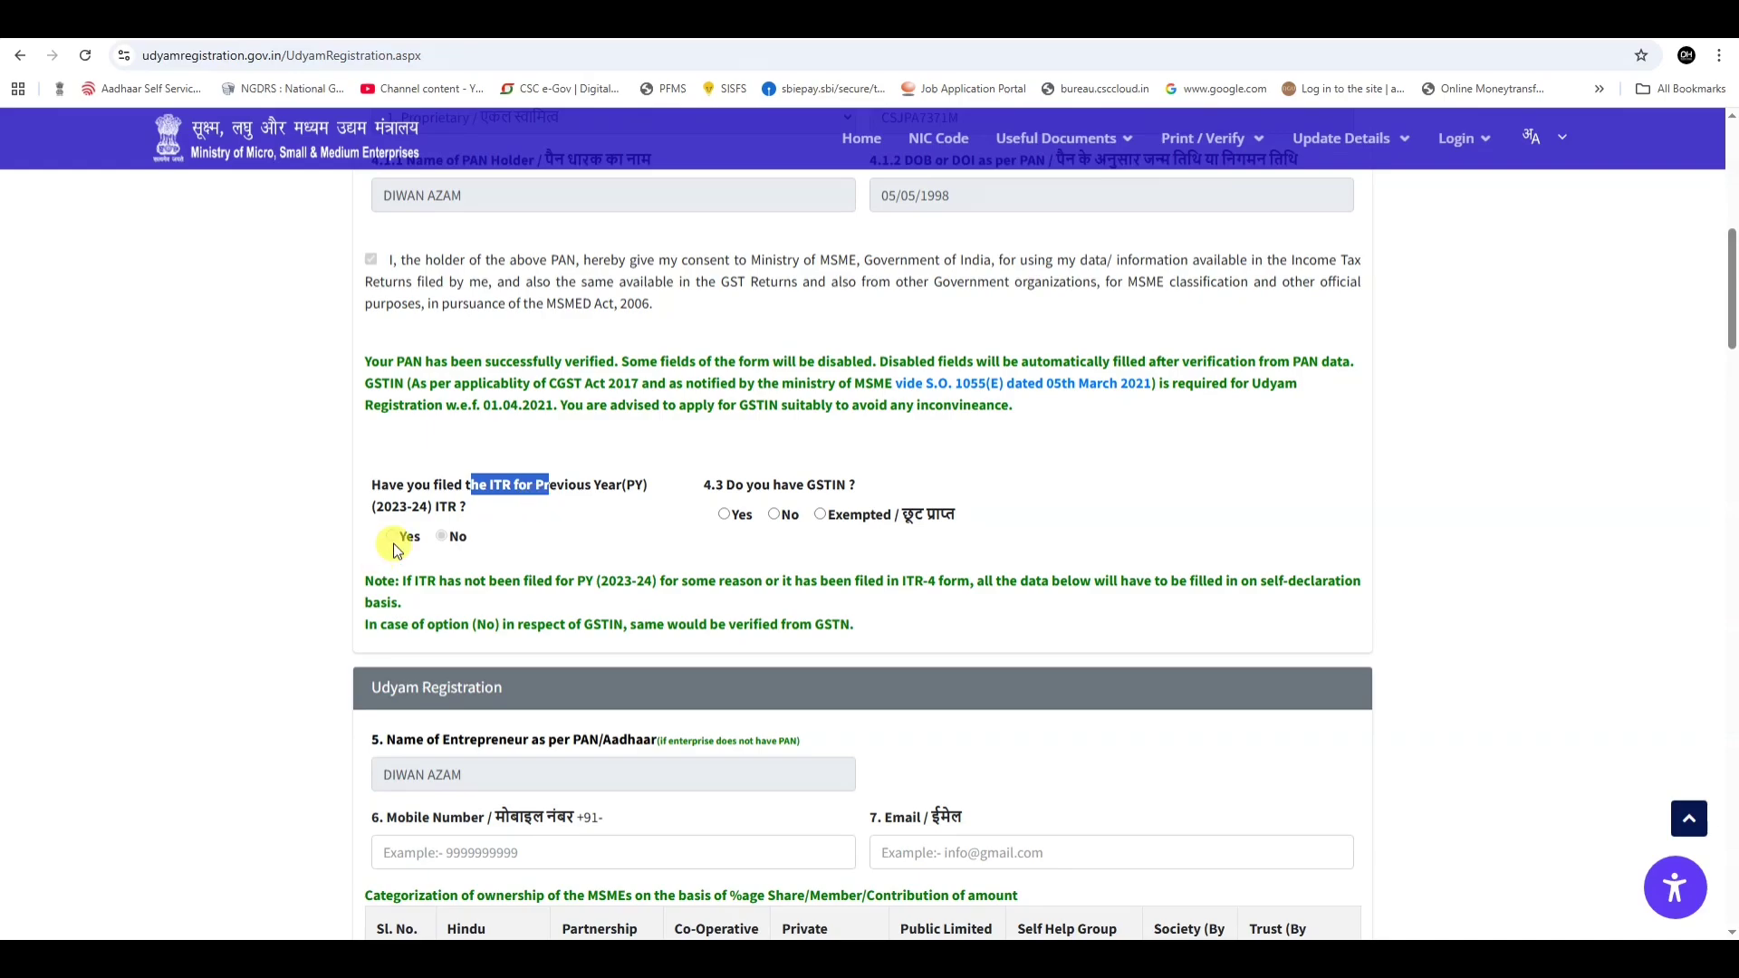
pyautogui.click(444, 539)
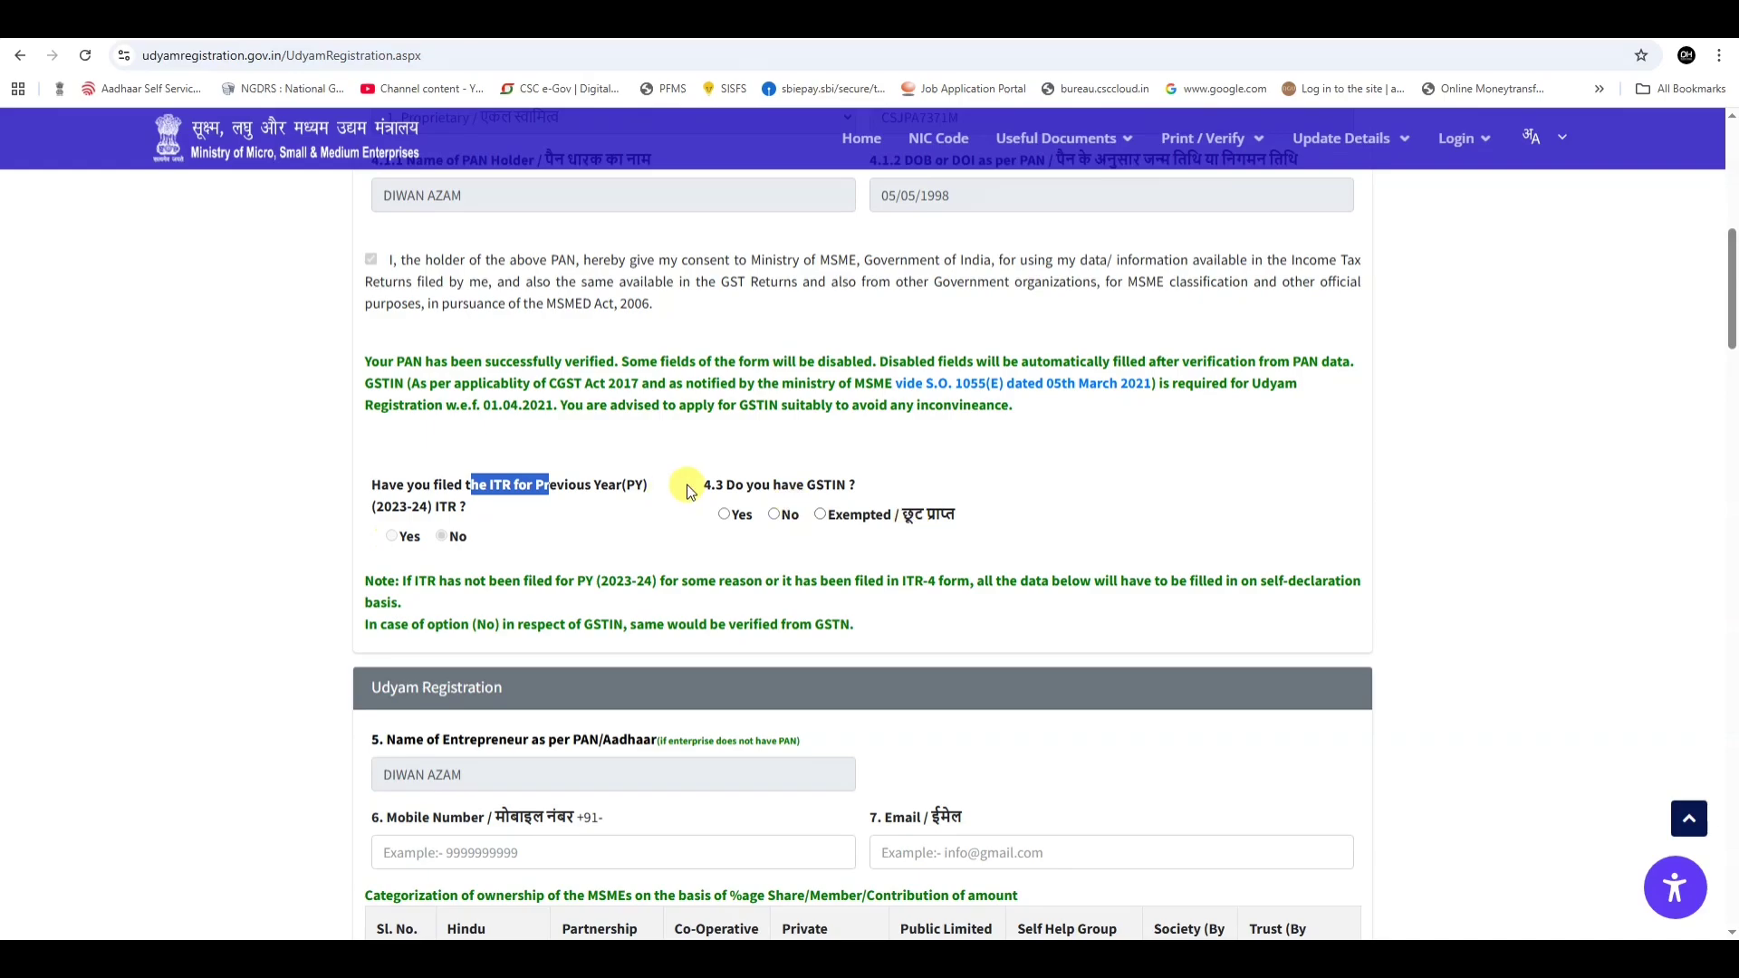
pyautogui.moveTo(722, 487); pyautogui.dragTo(860, 487)
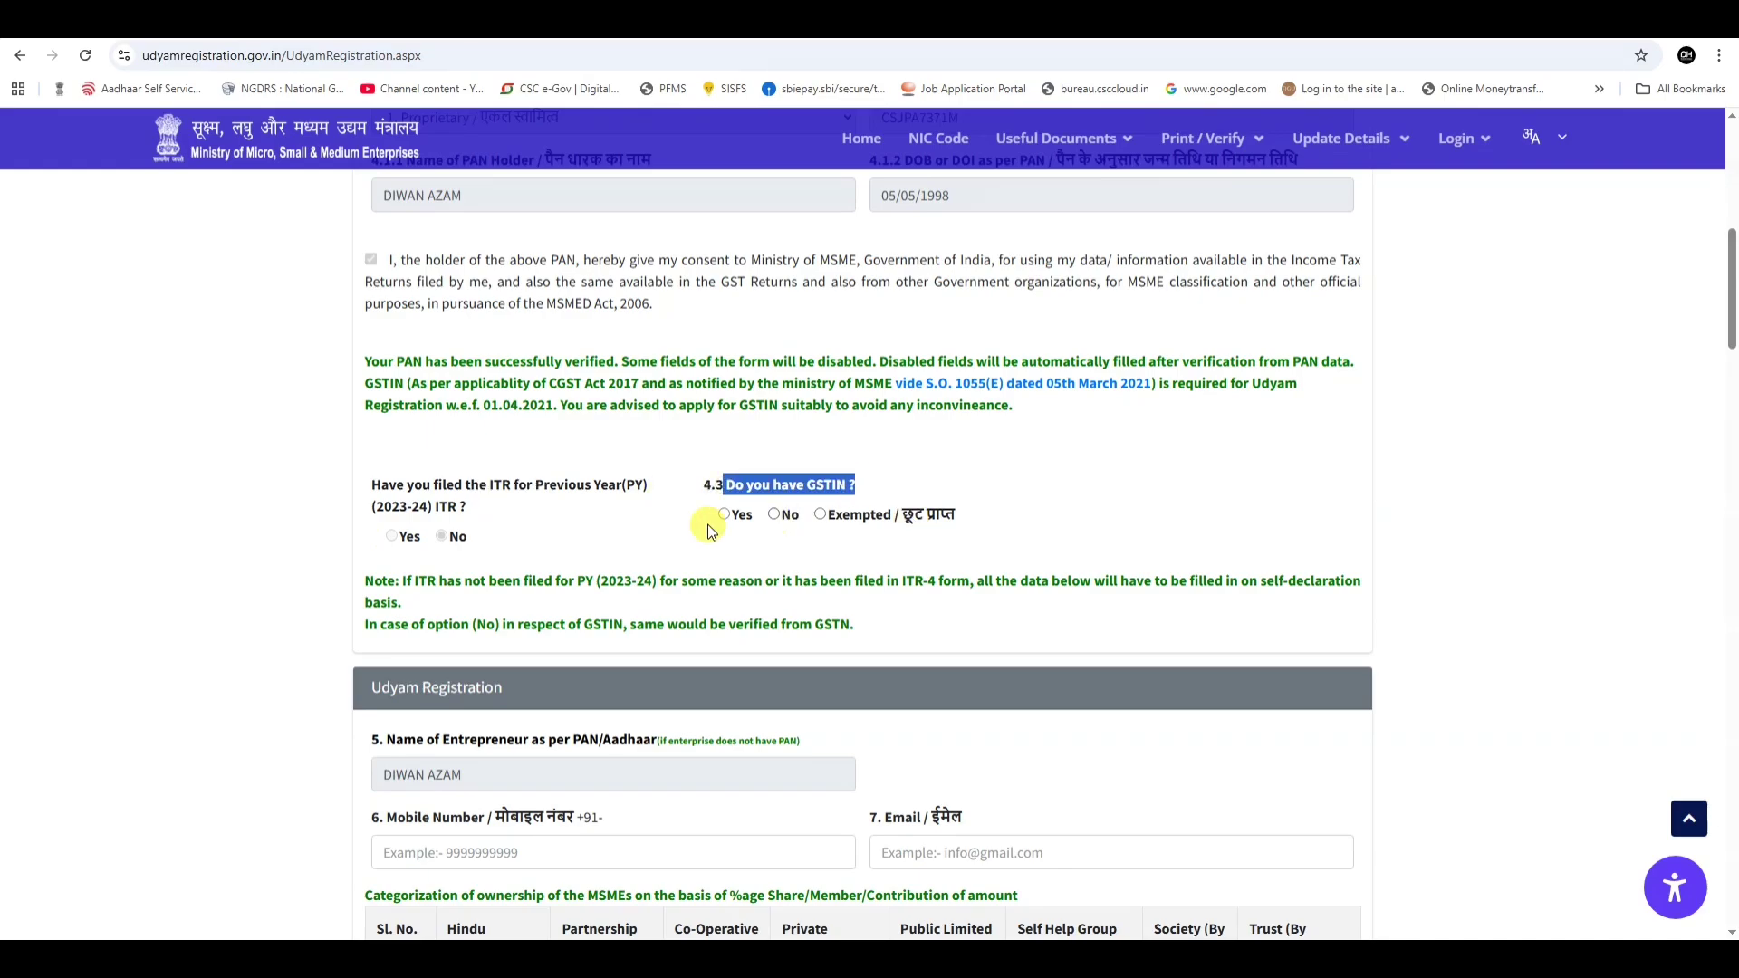
pyautogui.click(773, 516)
# Set the entrepreneur's social category to OBC, gender to Male and specially abled status to No.
pyautogui.scroll(-4, 504, 514)
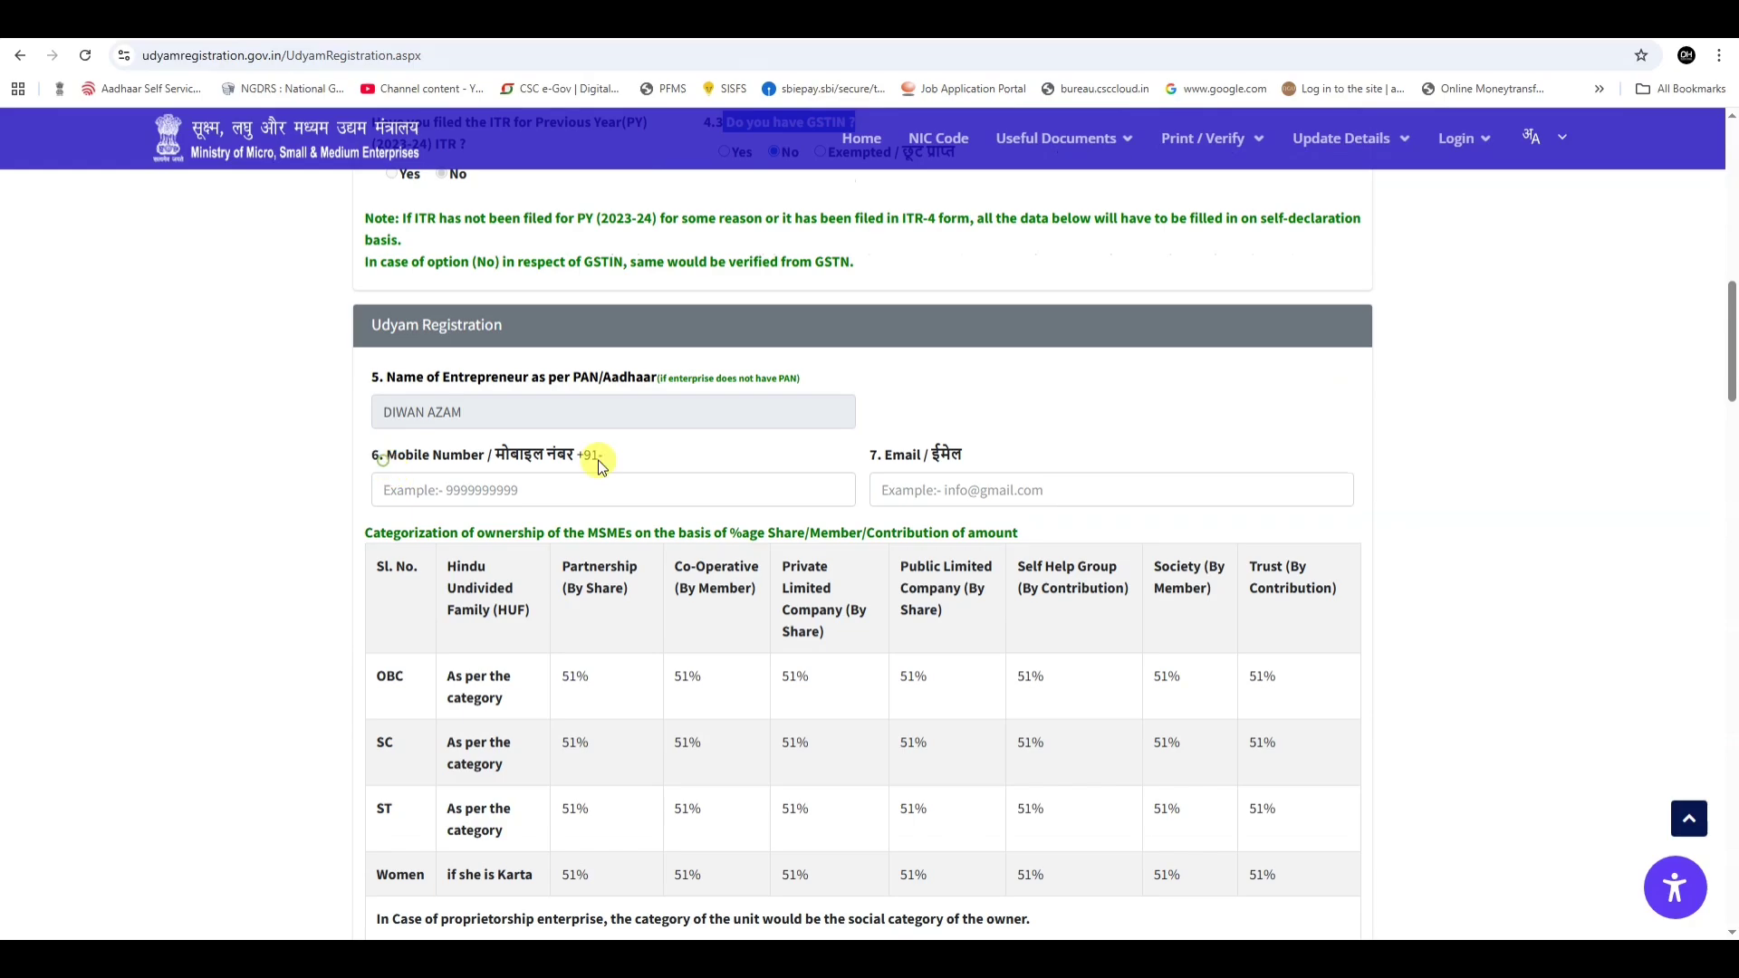
pyautogui.moveTo(389, 471); pyautogui.dragTo(483, 498)
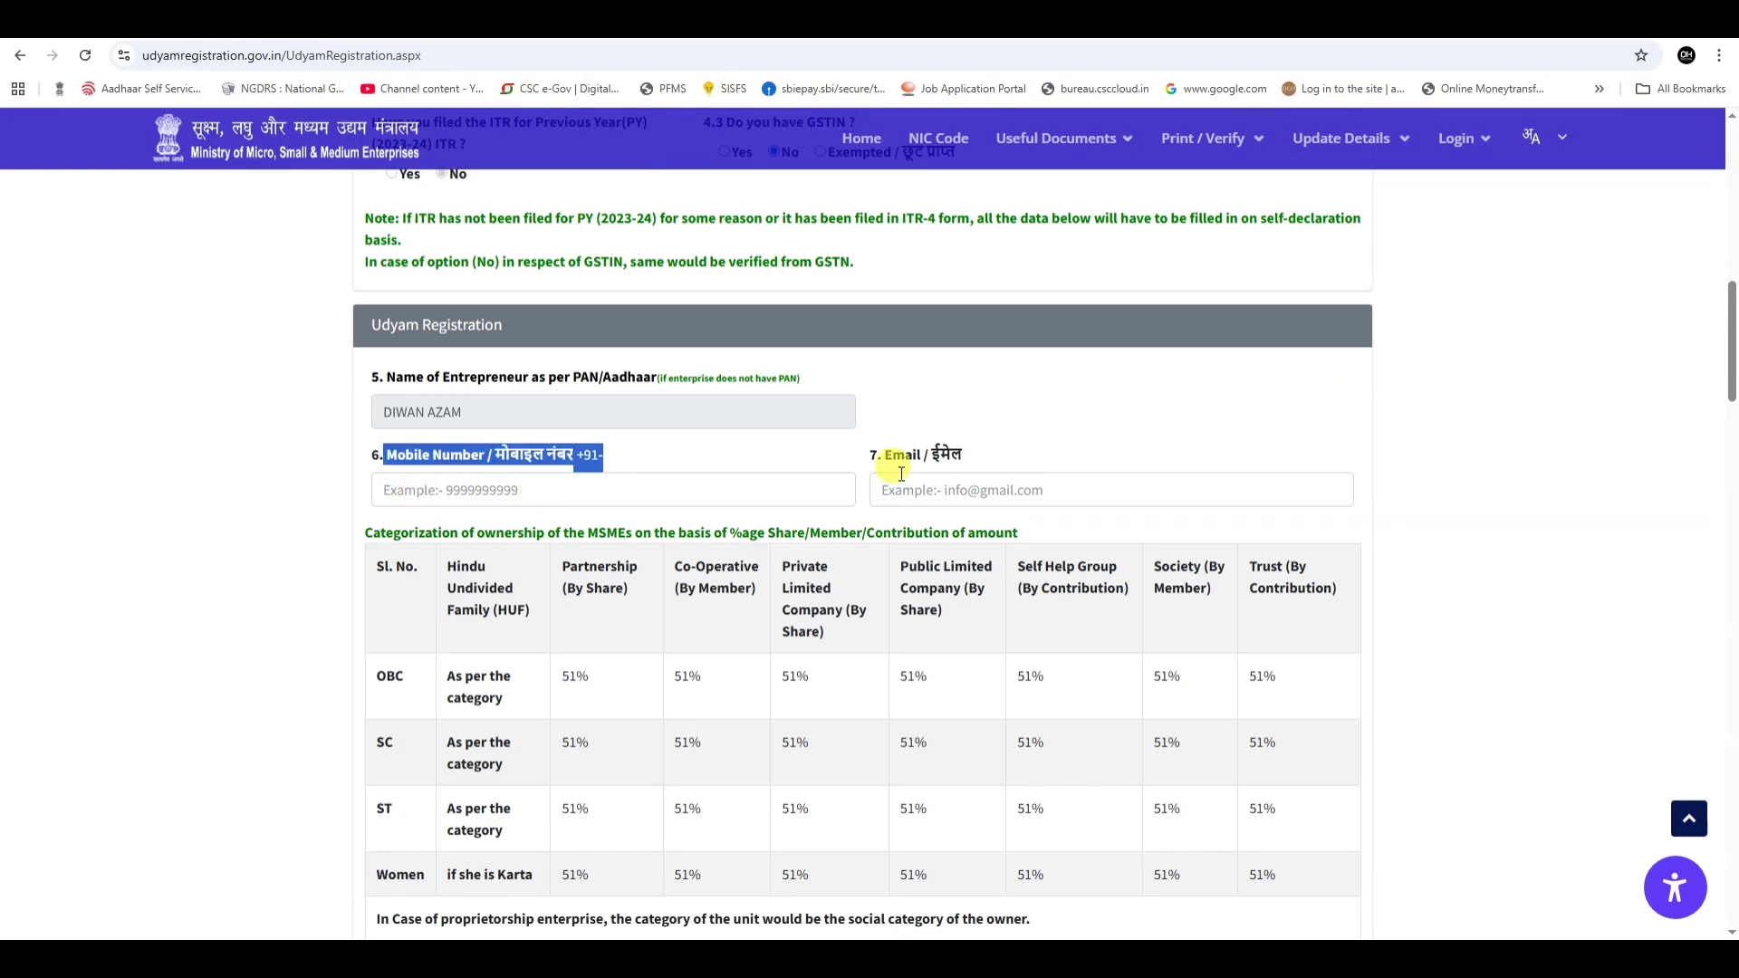
pyautogui.scroll(-2, 556, 605)
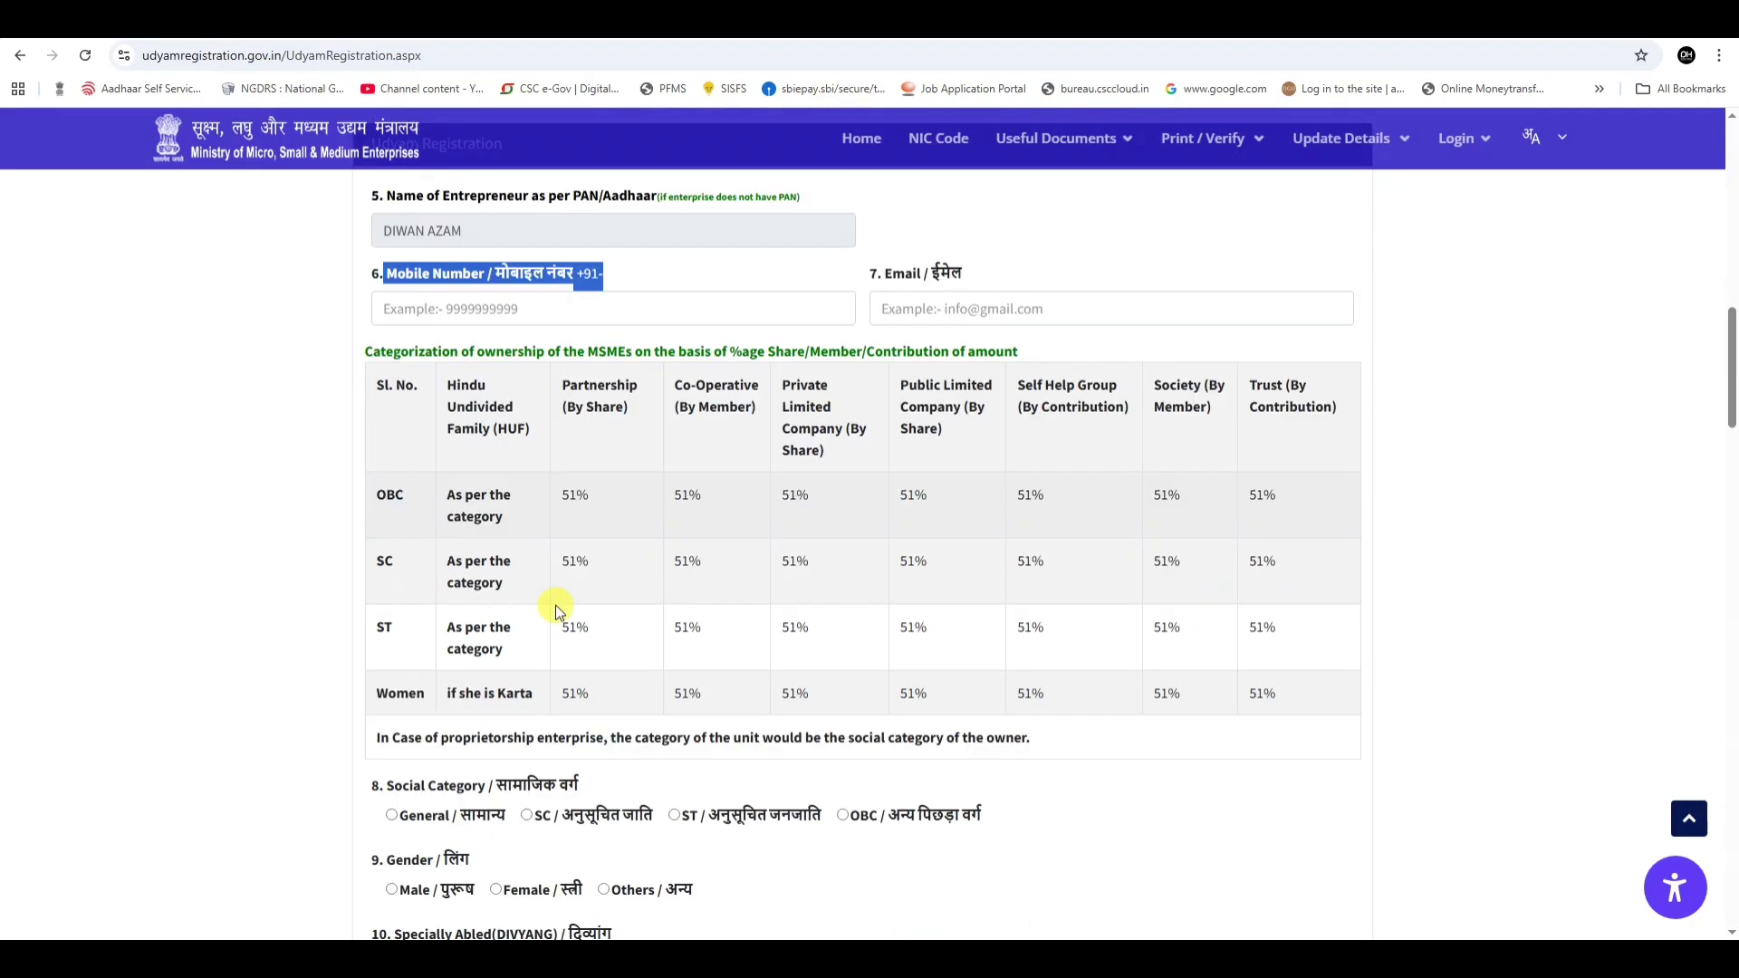
pyautogui.scroll(-3, 556, 605)
pyautogui.moveTo(375, 514); pyautogui.dragTo(523, 516)
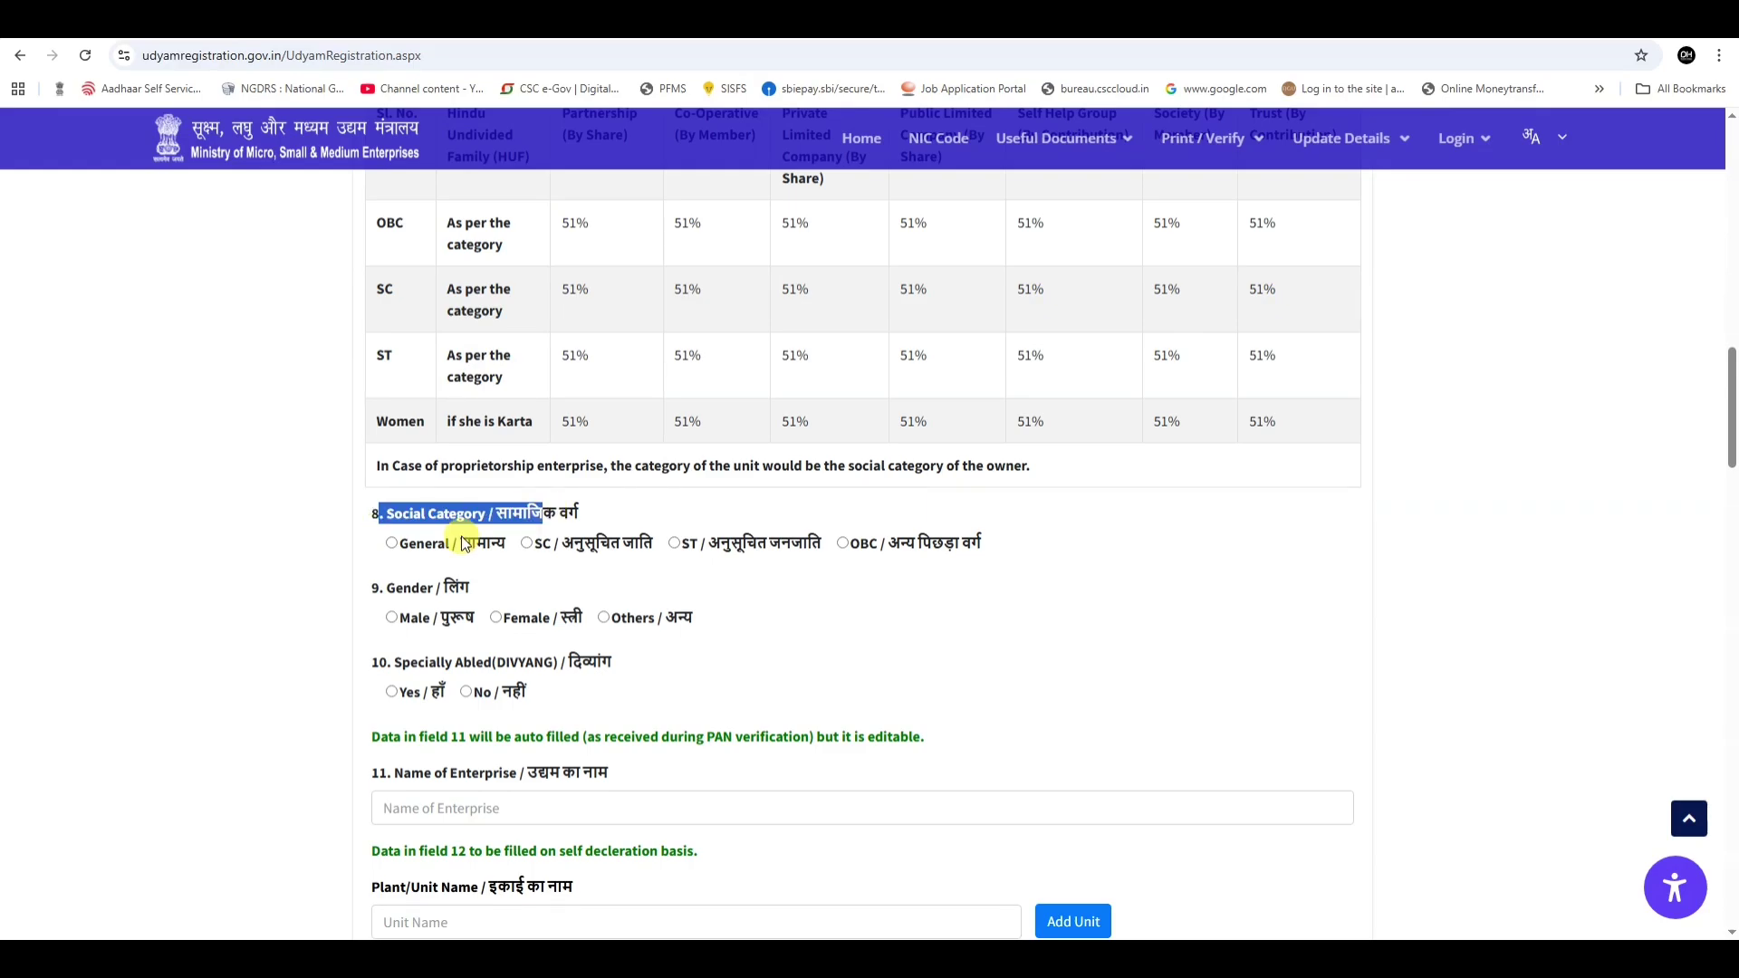
pyautogui.click(841, 544)
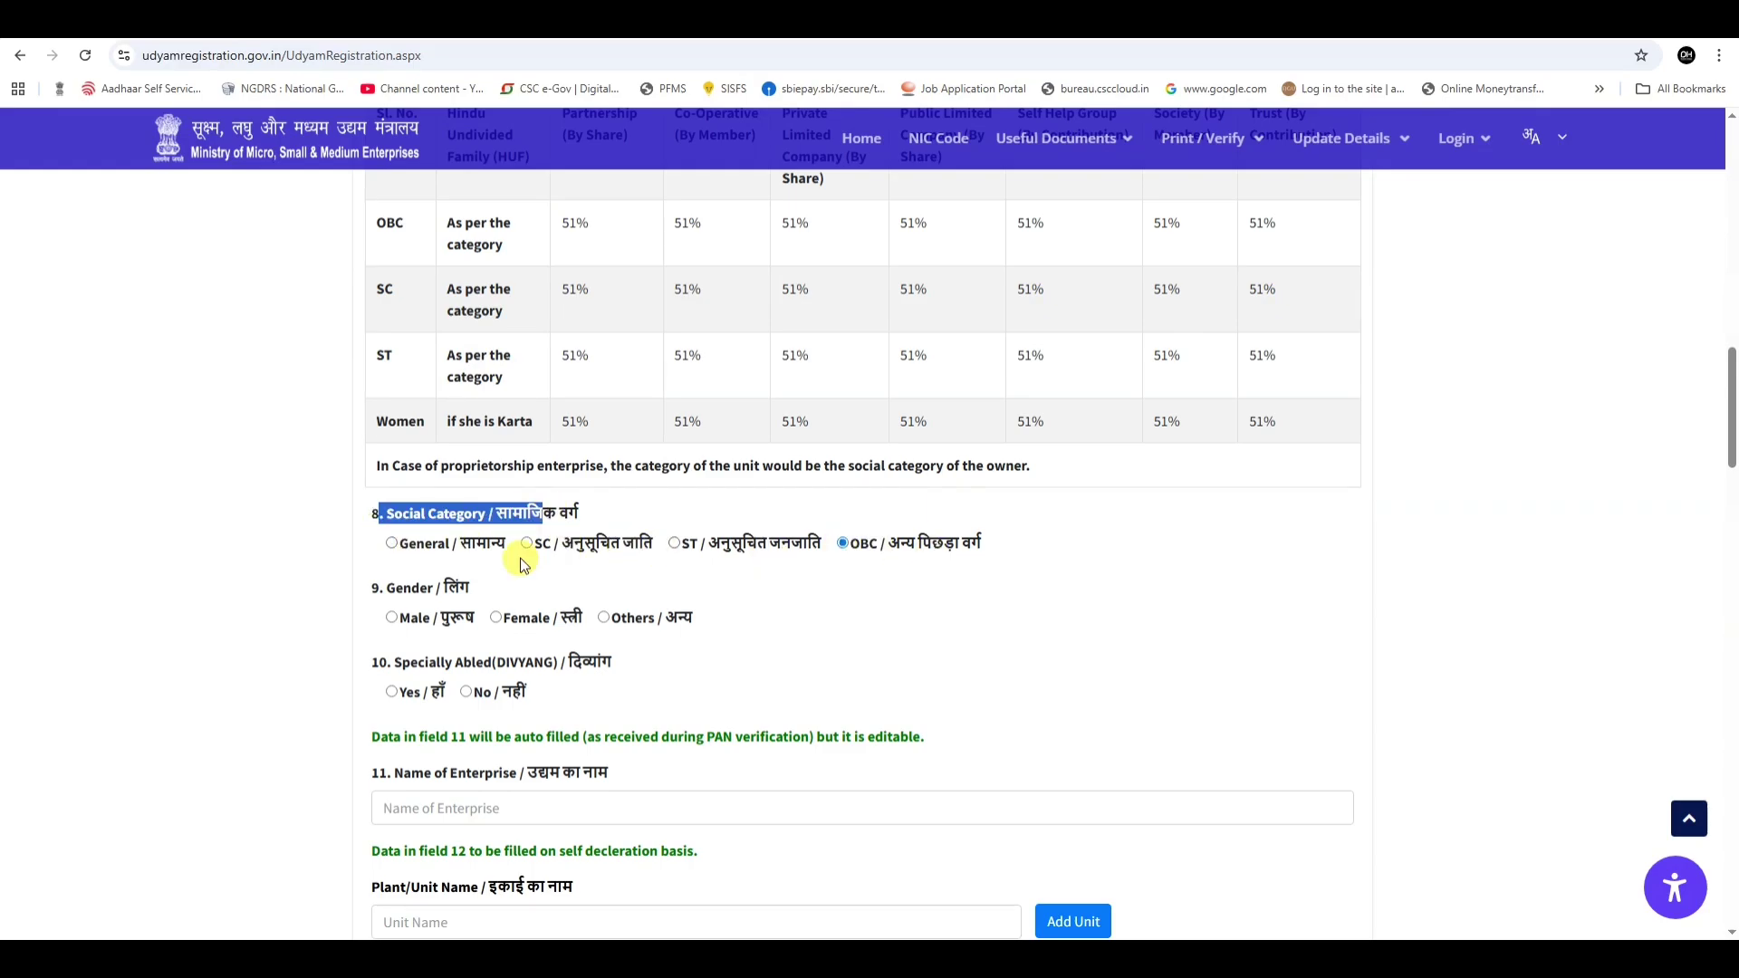
pyautogui.click(392, 618)
pyautogui.scroll(-2, 558, 487)
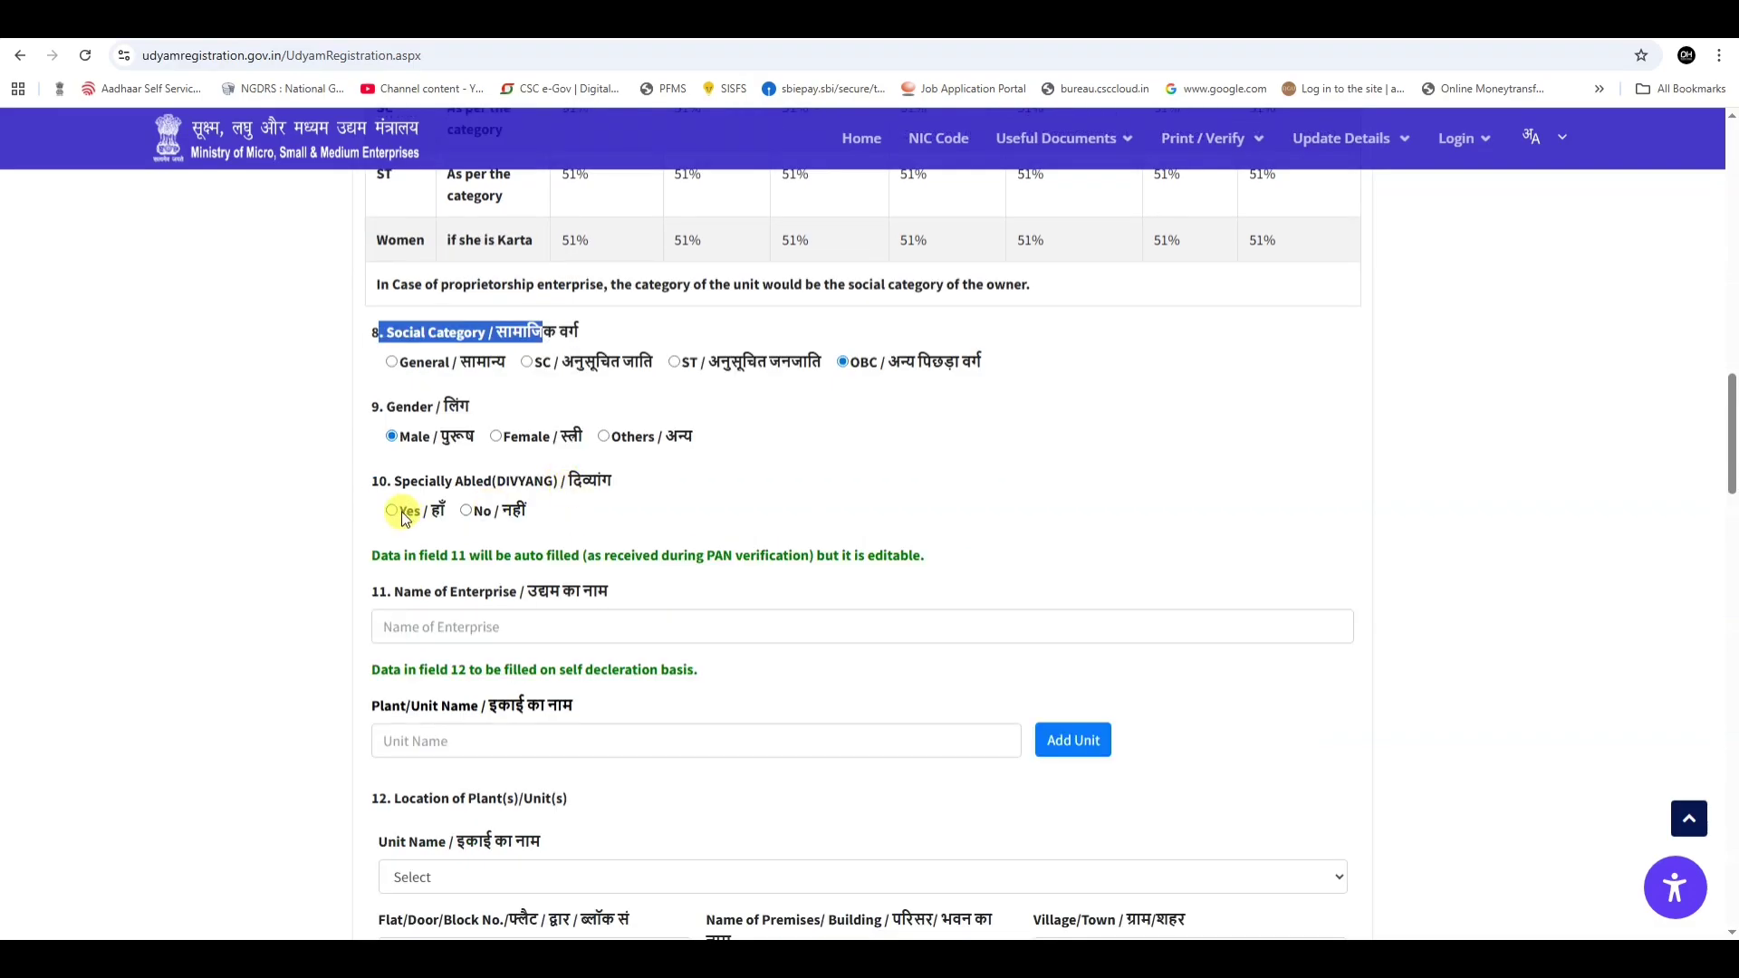
pyautogui.click(465, 511)
pyautogui.scroll(-1, 457, 517)
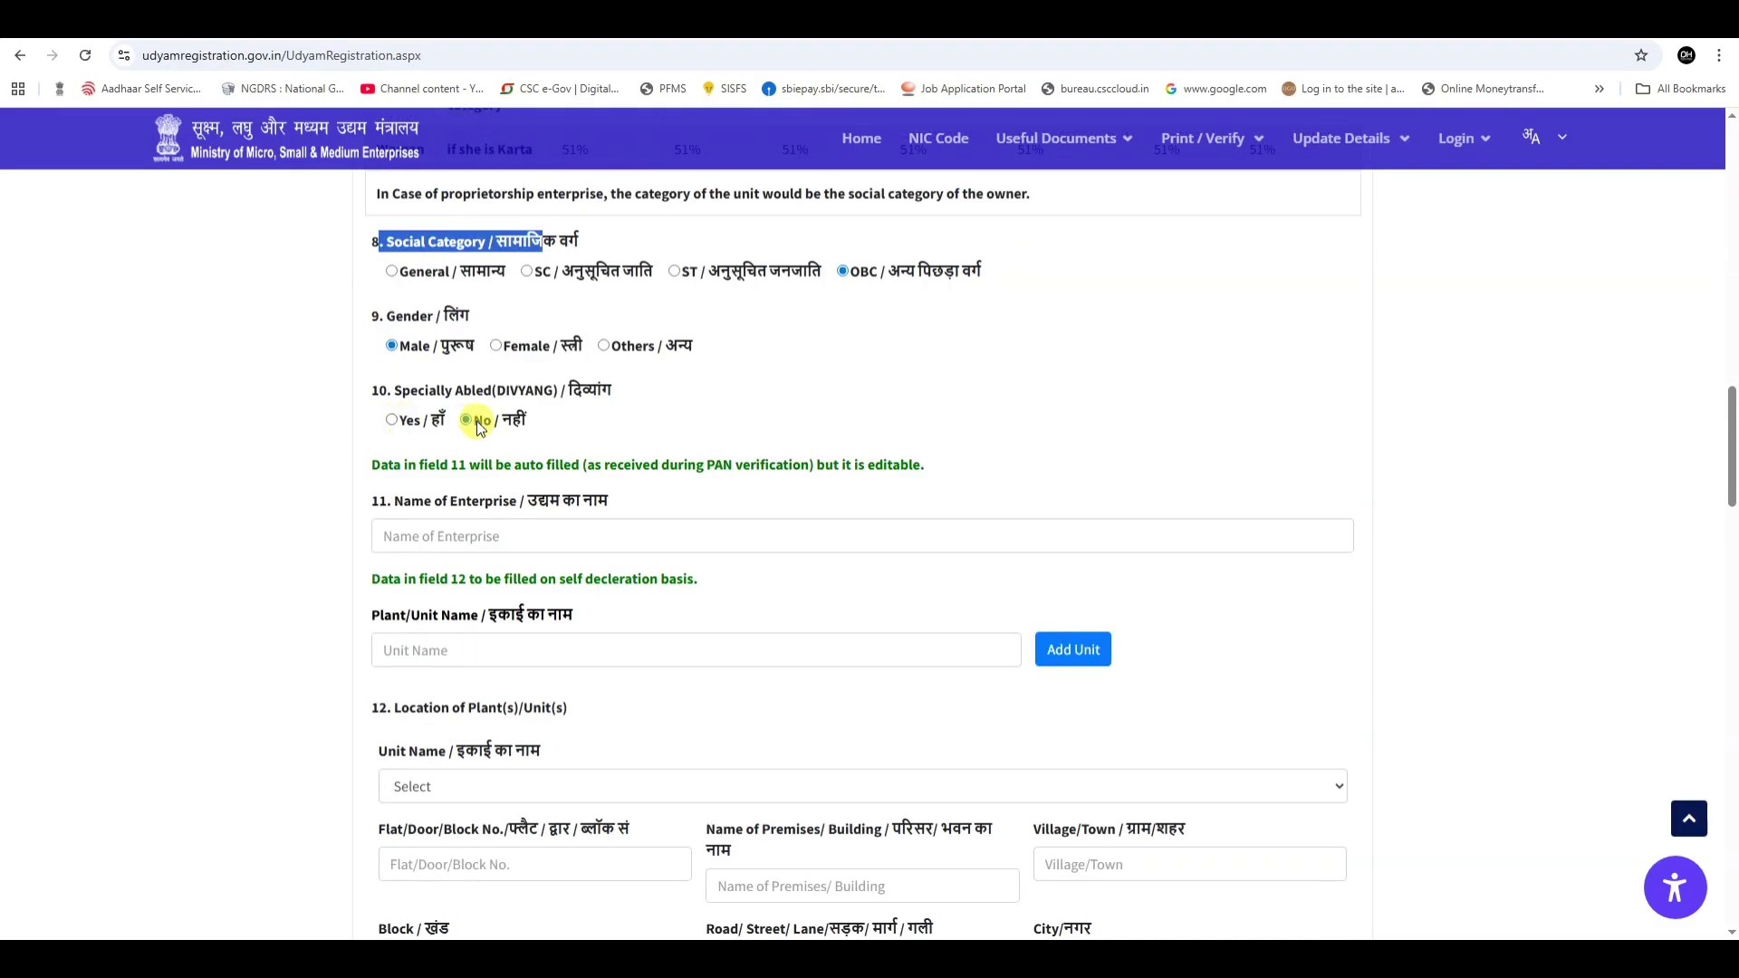
# Enter the enterprise name and add a plant unit with the same name.
pyautogui.scroll(-2, 478, 425)
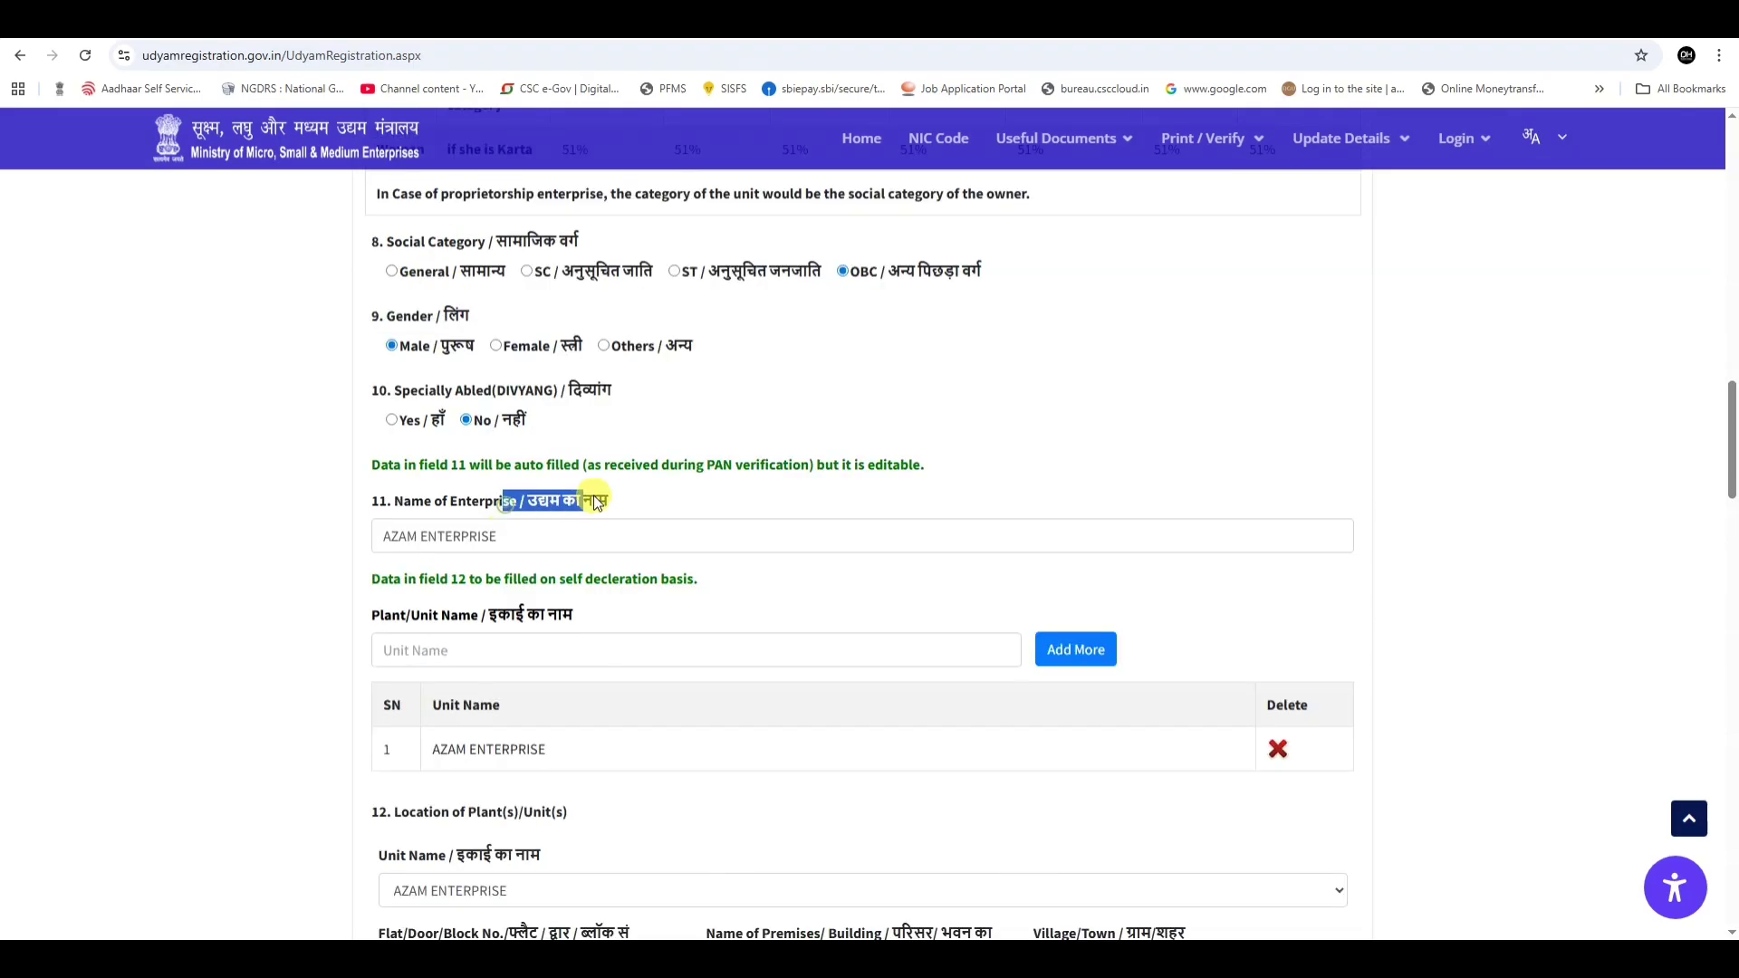
pyautogui.moveTo(591, 497); pyautogui.dragTo(584, 533)
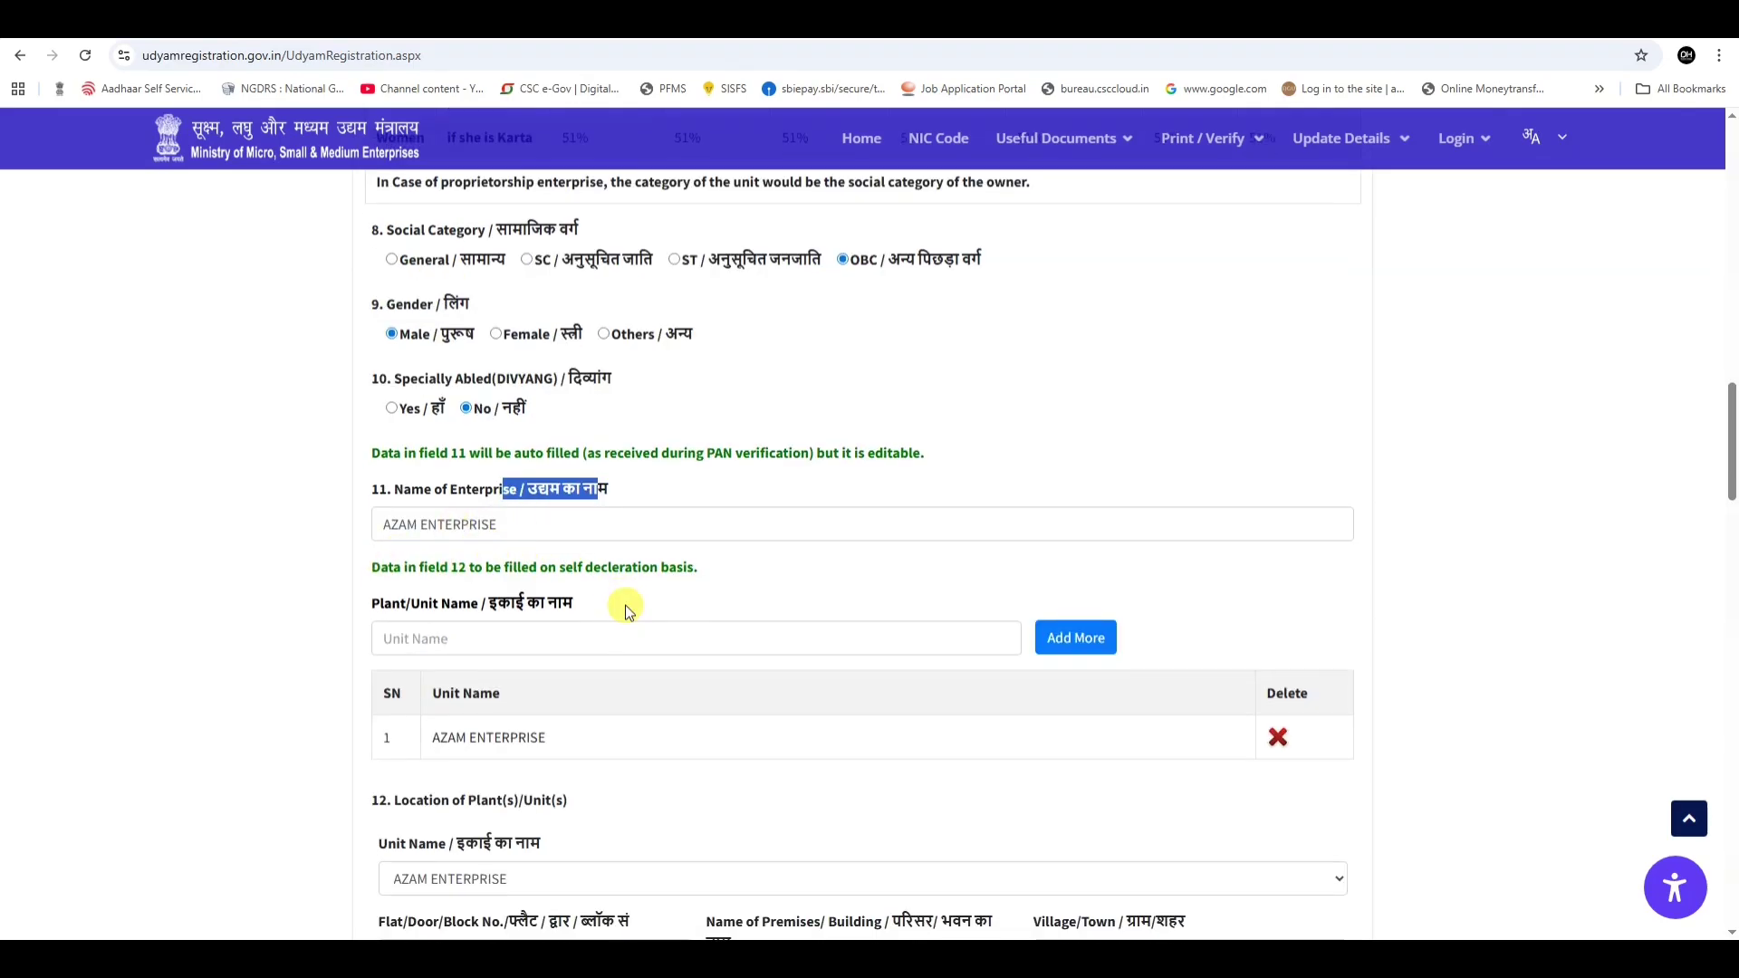
pyautogui.scroll(-2, 622, 606)
pyautogui.moveTo(384, 434); pyautogui.dragTo(567, 436)
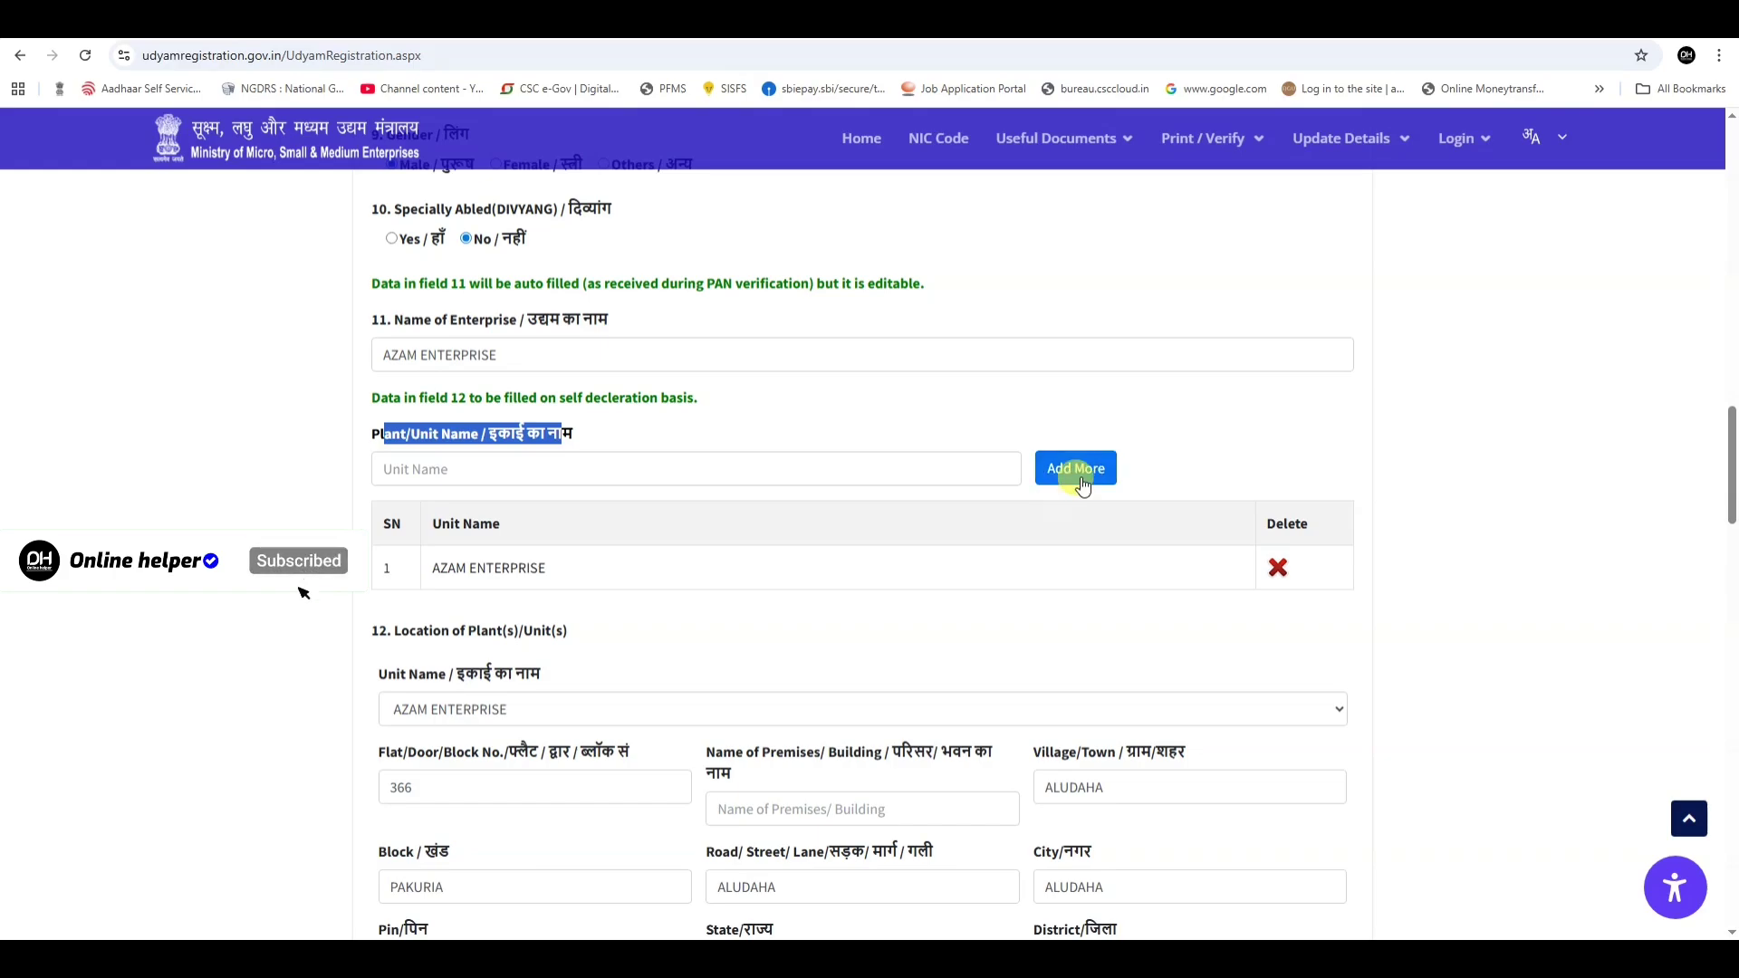
pyautogui.tripleClick(448, 523)
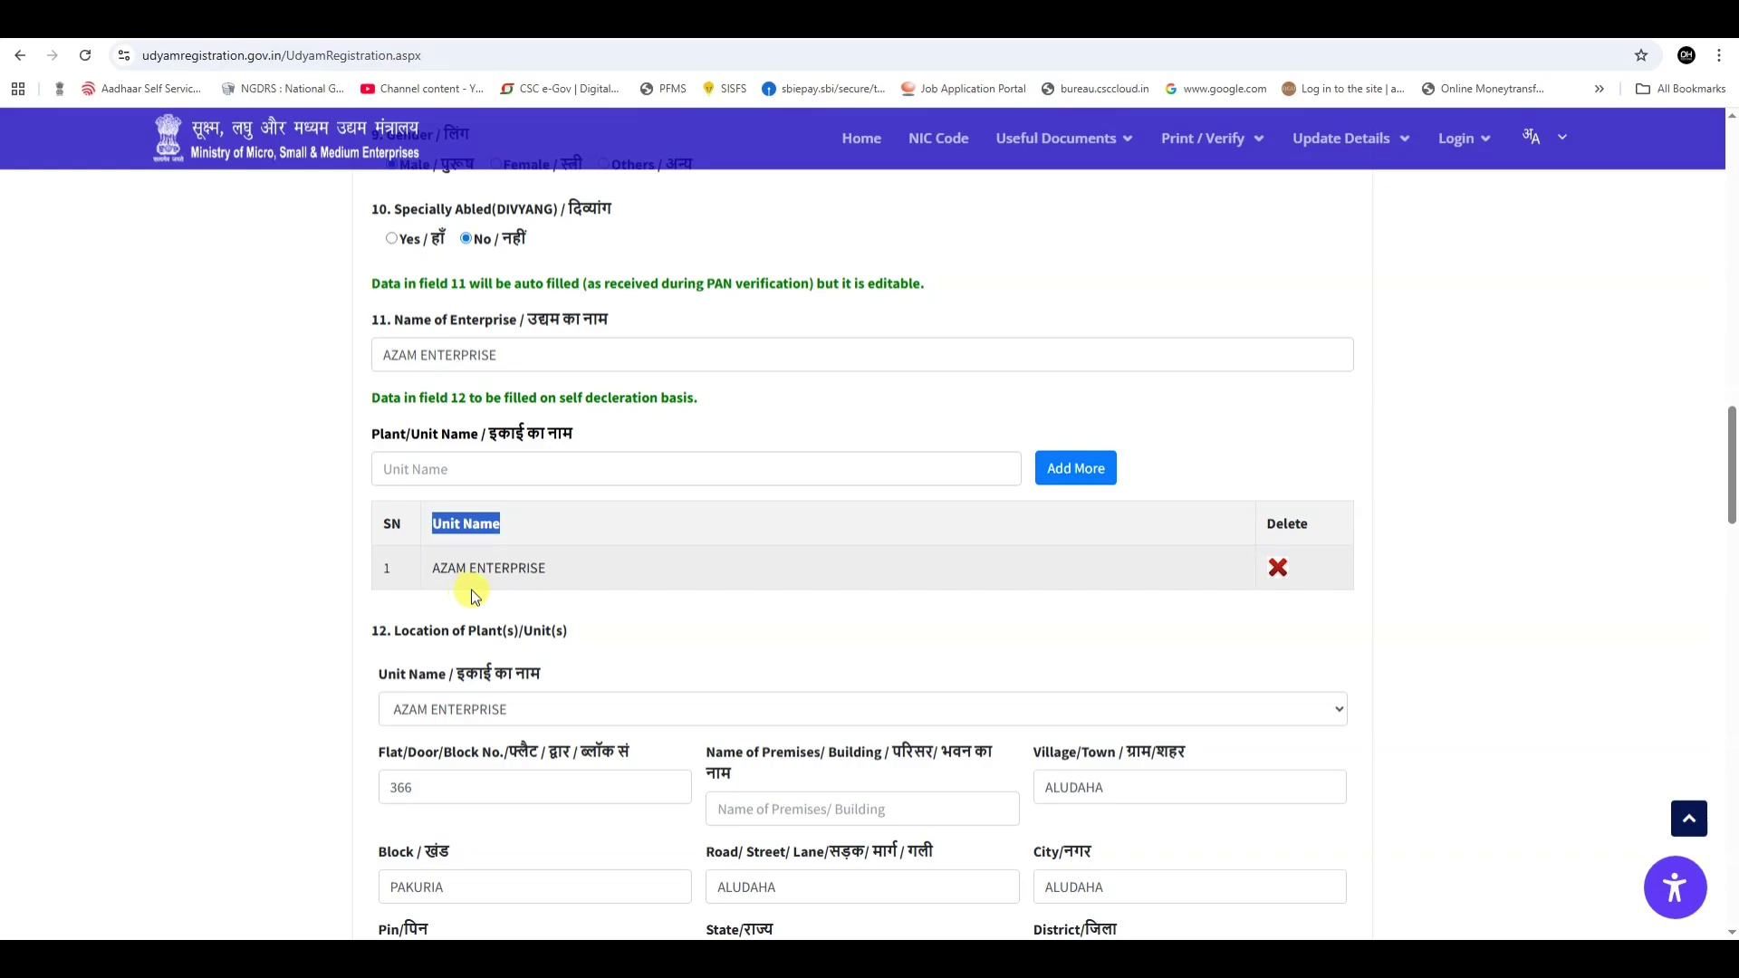
# Choose the enterprise's unit as the unit name for the plant location.
pyautogui.scroll(-2, 471, 595)
pyautogui.moveTo(452, 500); pyautogui.dragTo(583, 493)
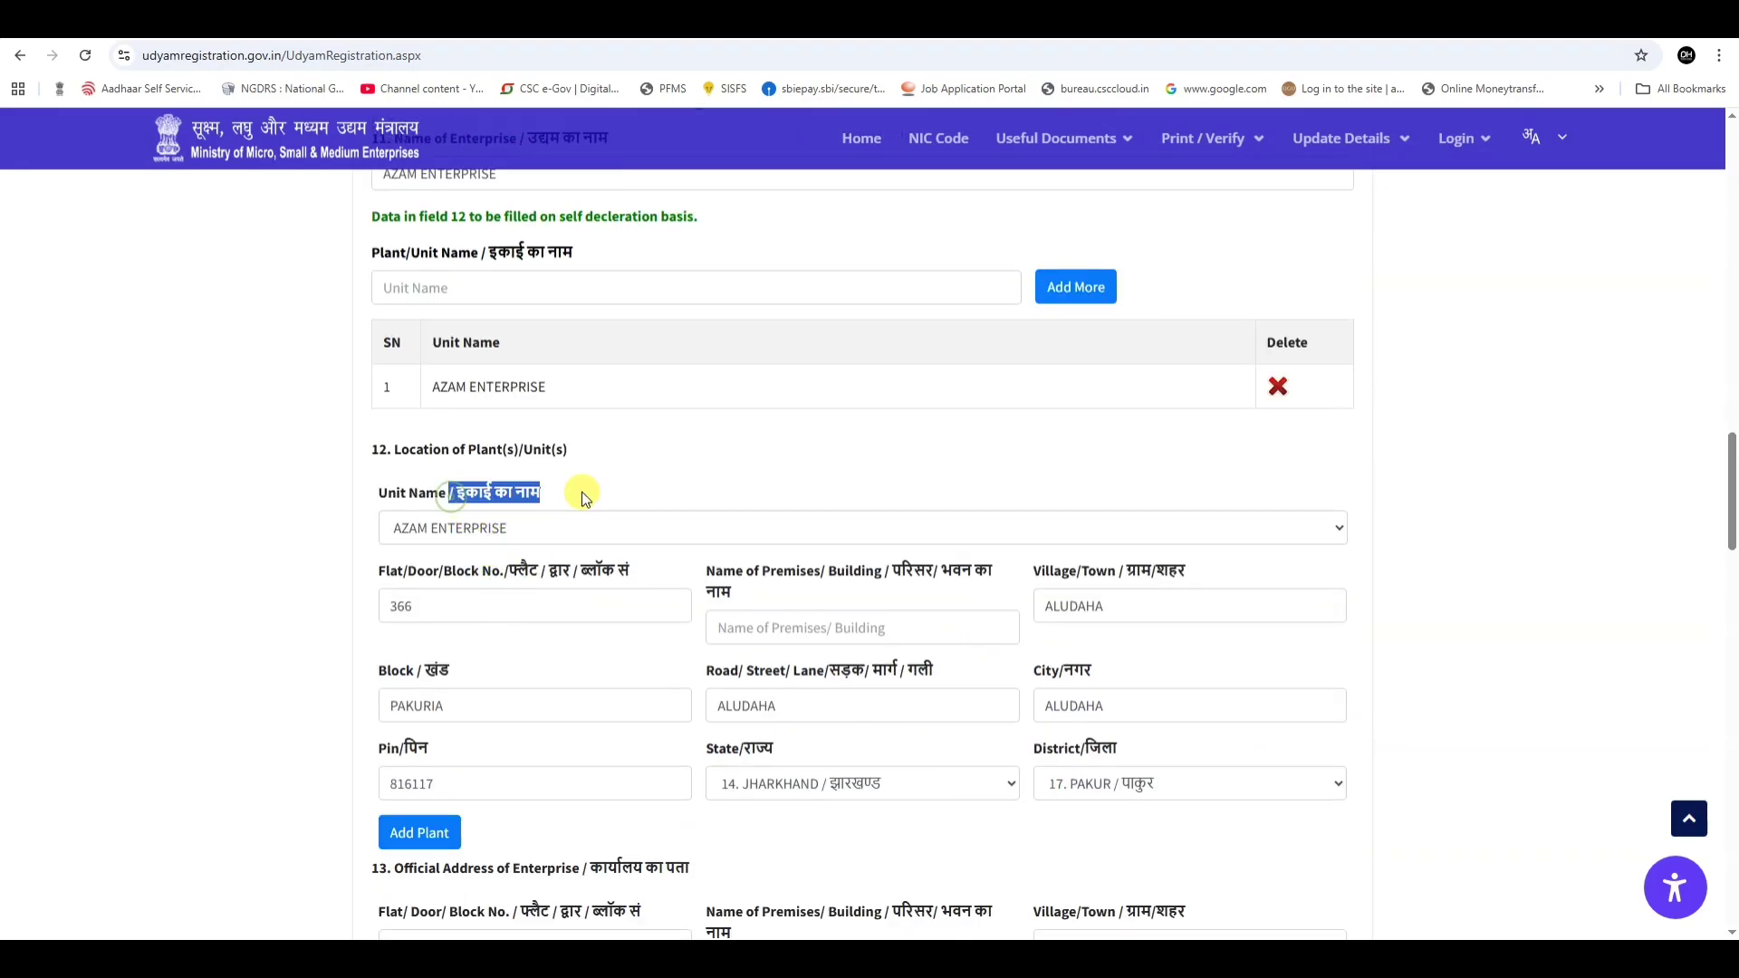
pyautogui.click(535, 530)
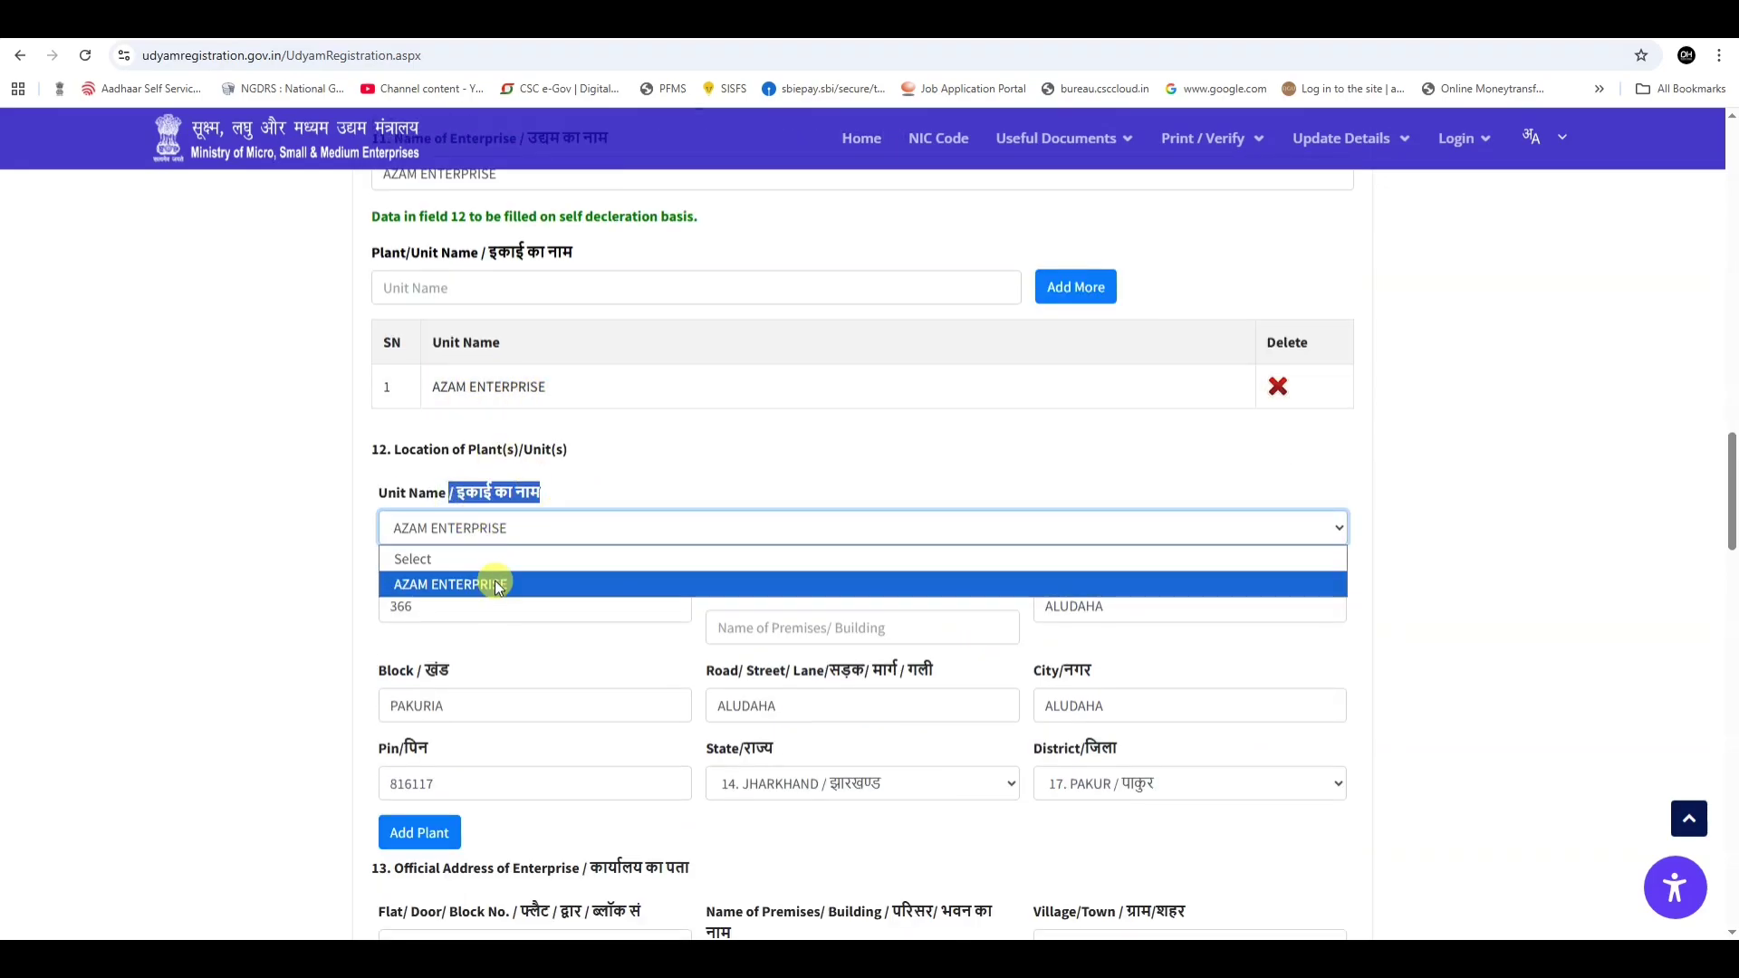
pyautogui.click(470, 583)
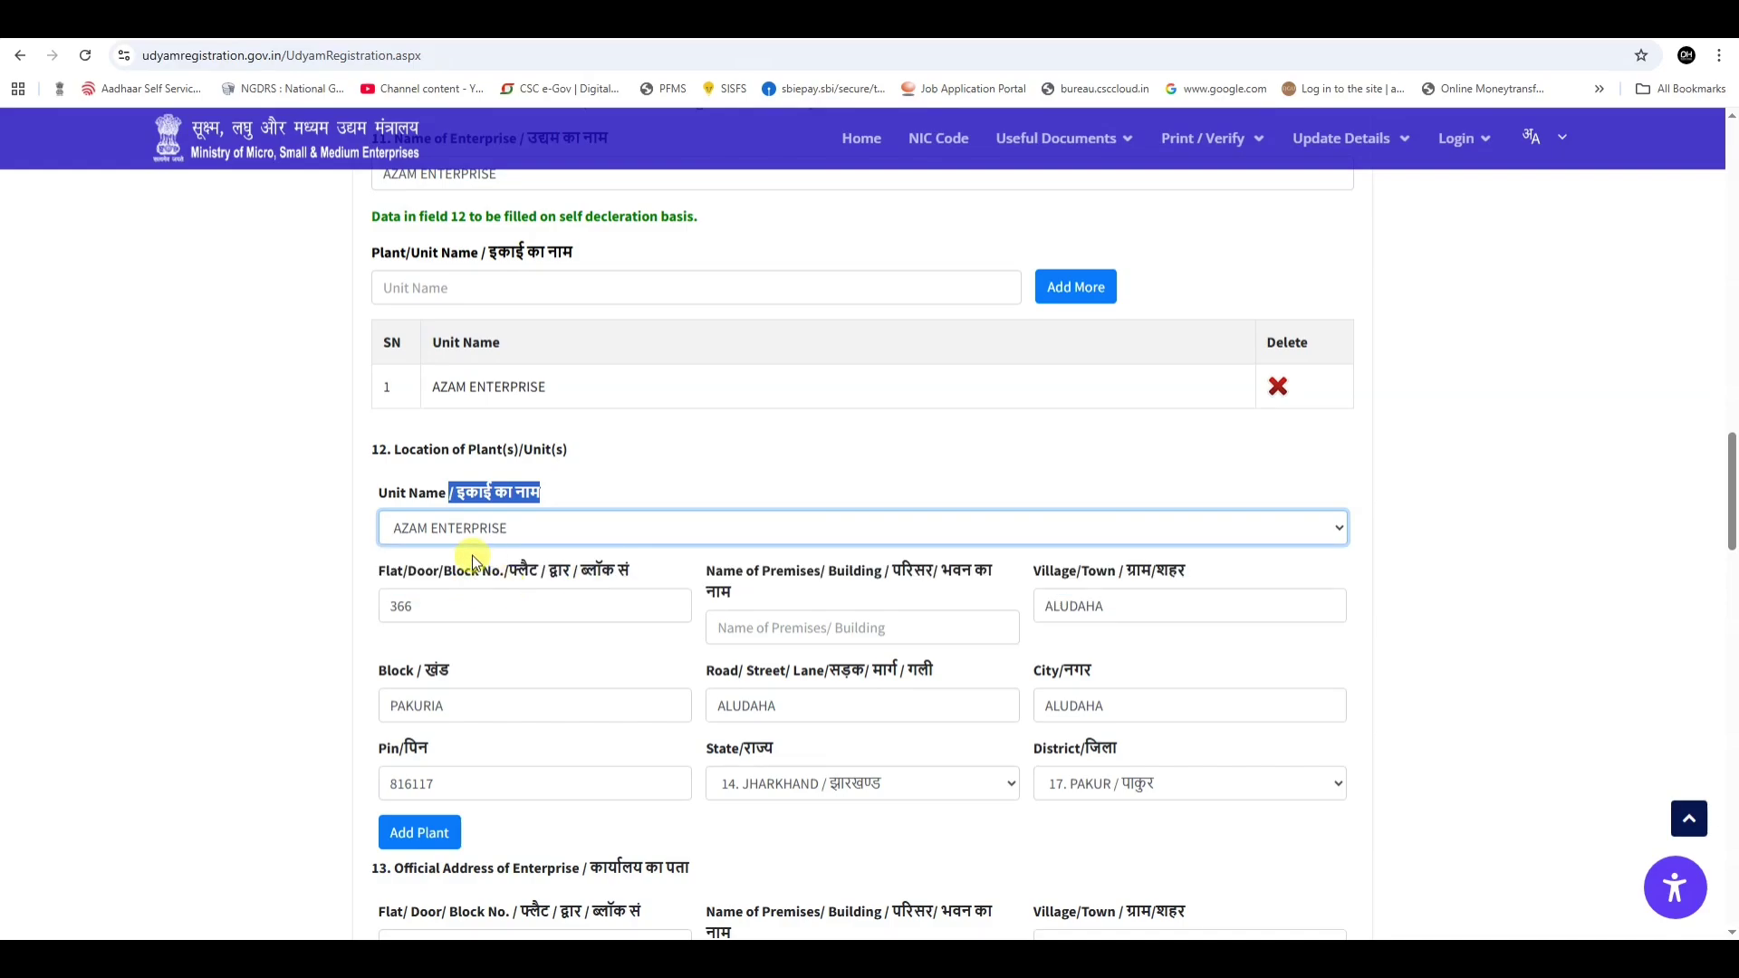
# Go through the unit's address fields, from flat number and block to pin, state and district, and add the plant location.
pyautogui.scroll(-2, 574, 558)
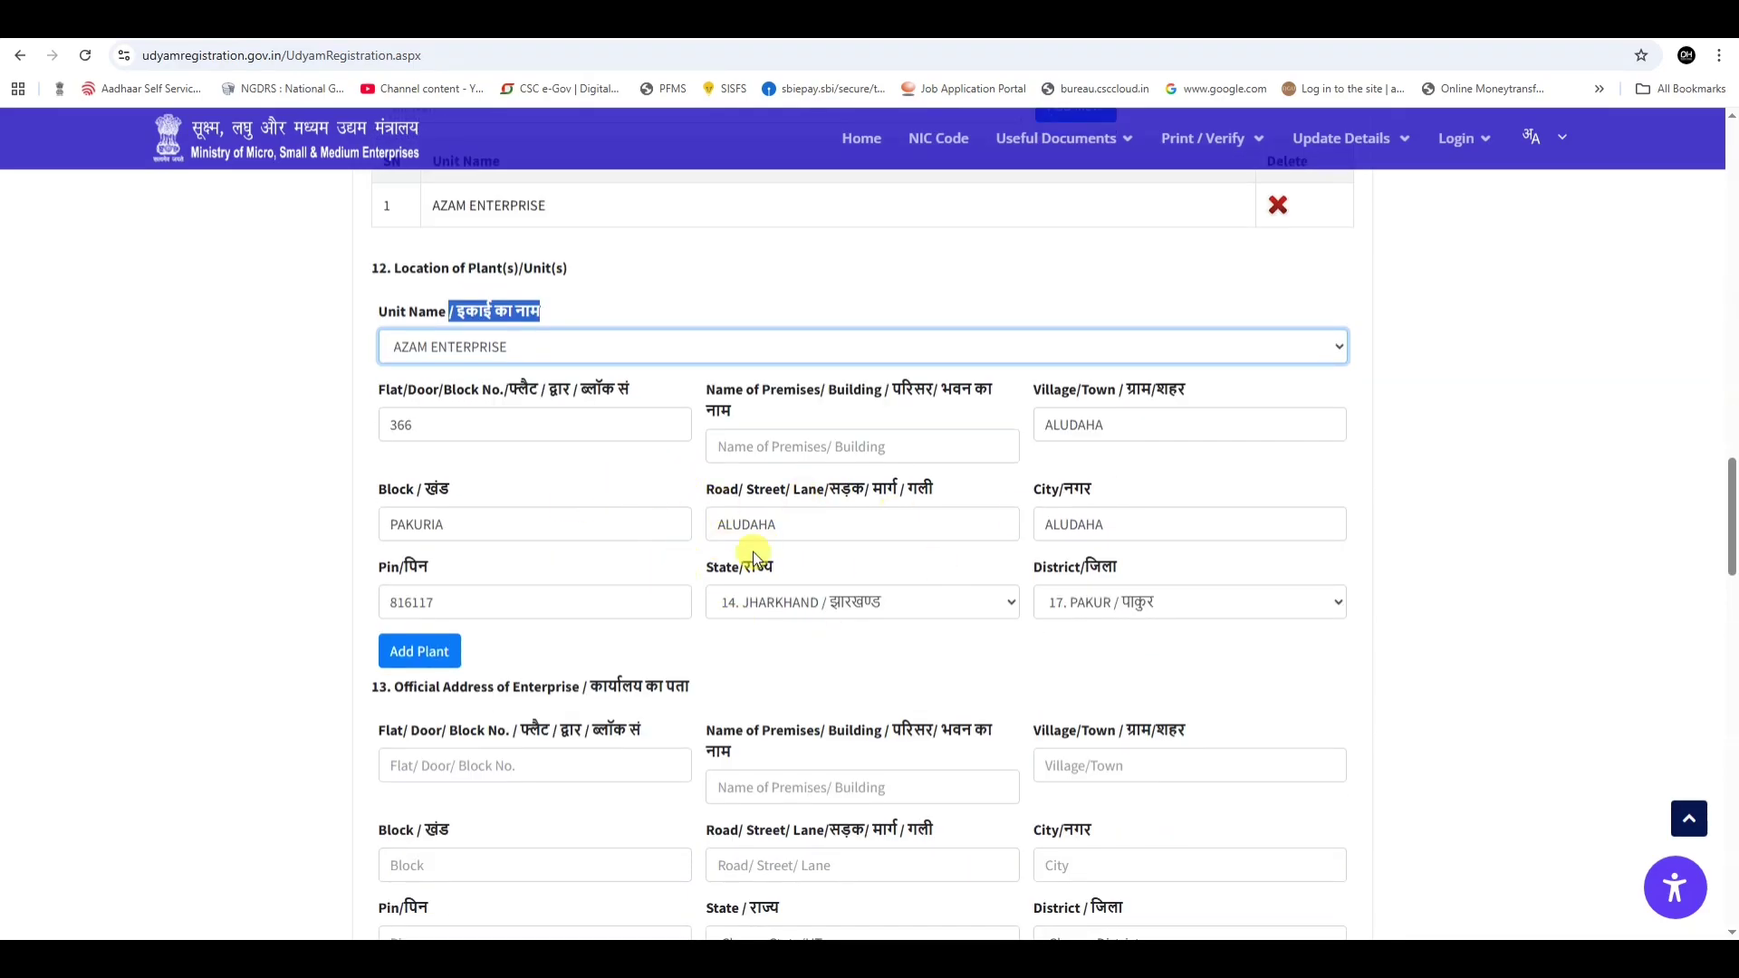
pyautogui.moveTo(391, 391); pyautogui.dragTo(544, 394)
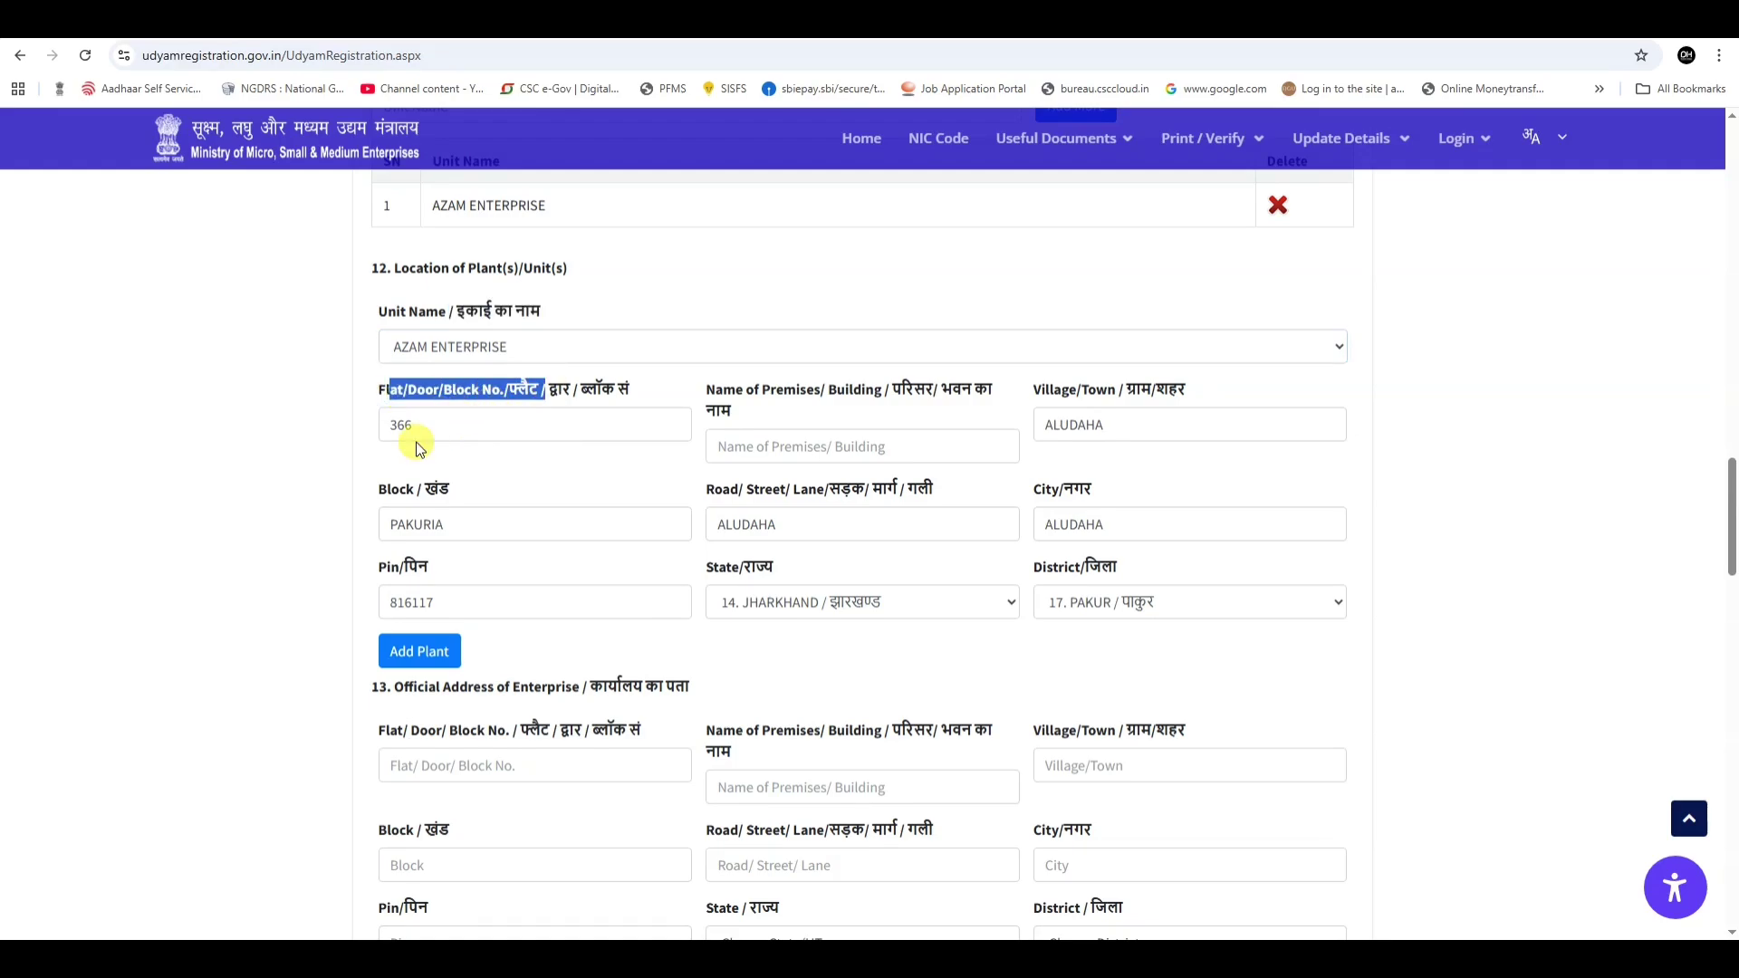
pyautogui.click(460, 438)
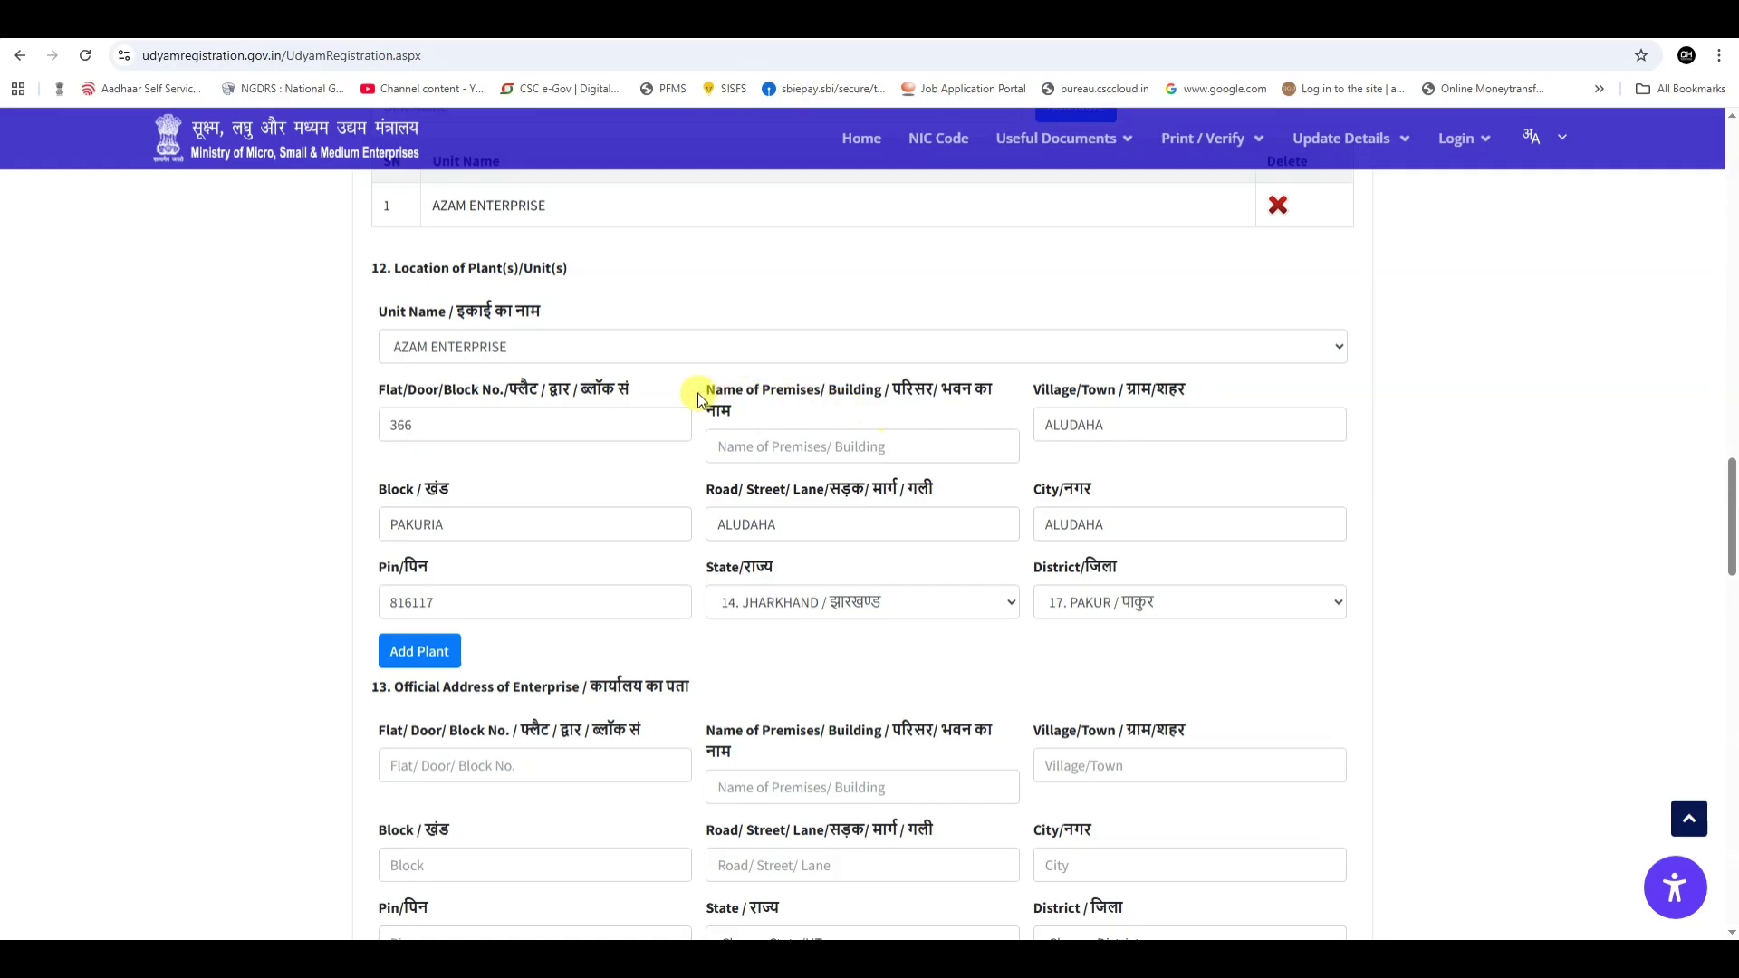
pyautogui.moveTo(698, 398); pyautogui.dragTo(895, 405)
pyautogui.click(802, 446)
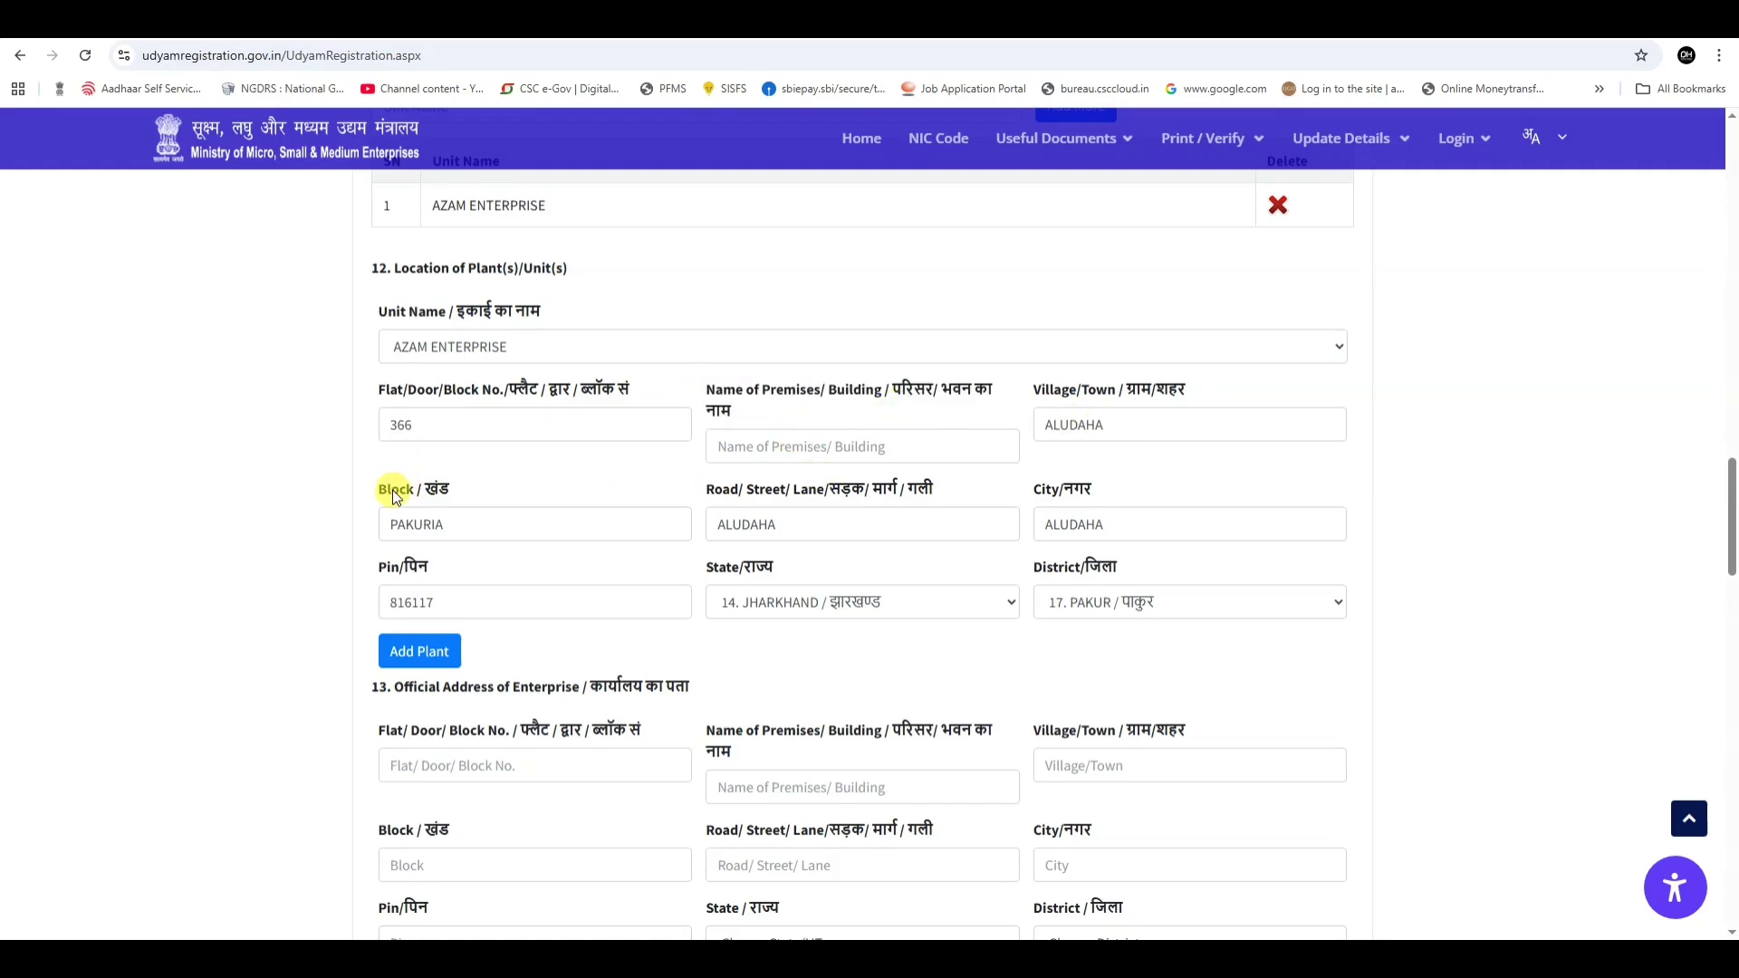
pyautogui.moveTo(373, 489); pyautogui.dragTo(483, 504)
pyautogui.moveTo(703, 494); pyautogui.dragTo(786, 502)
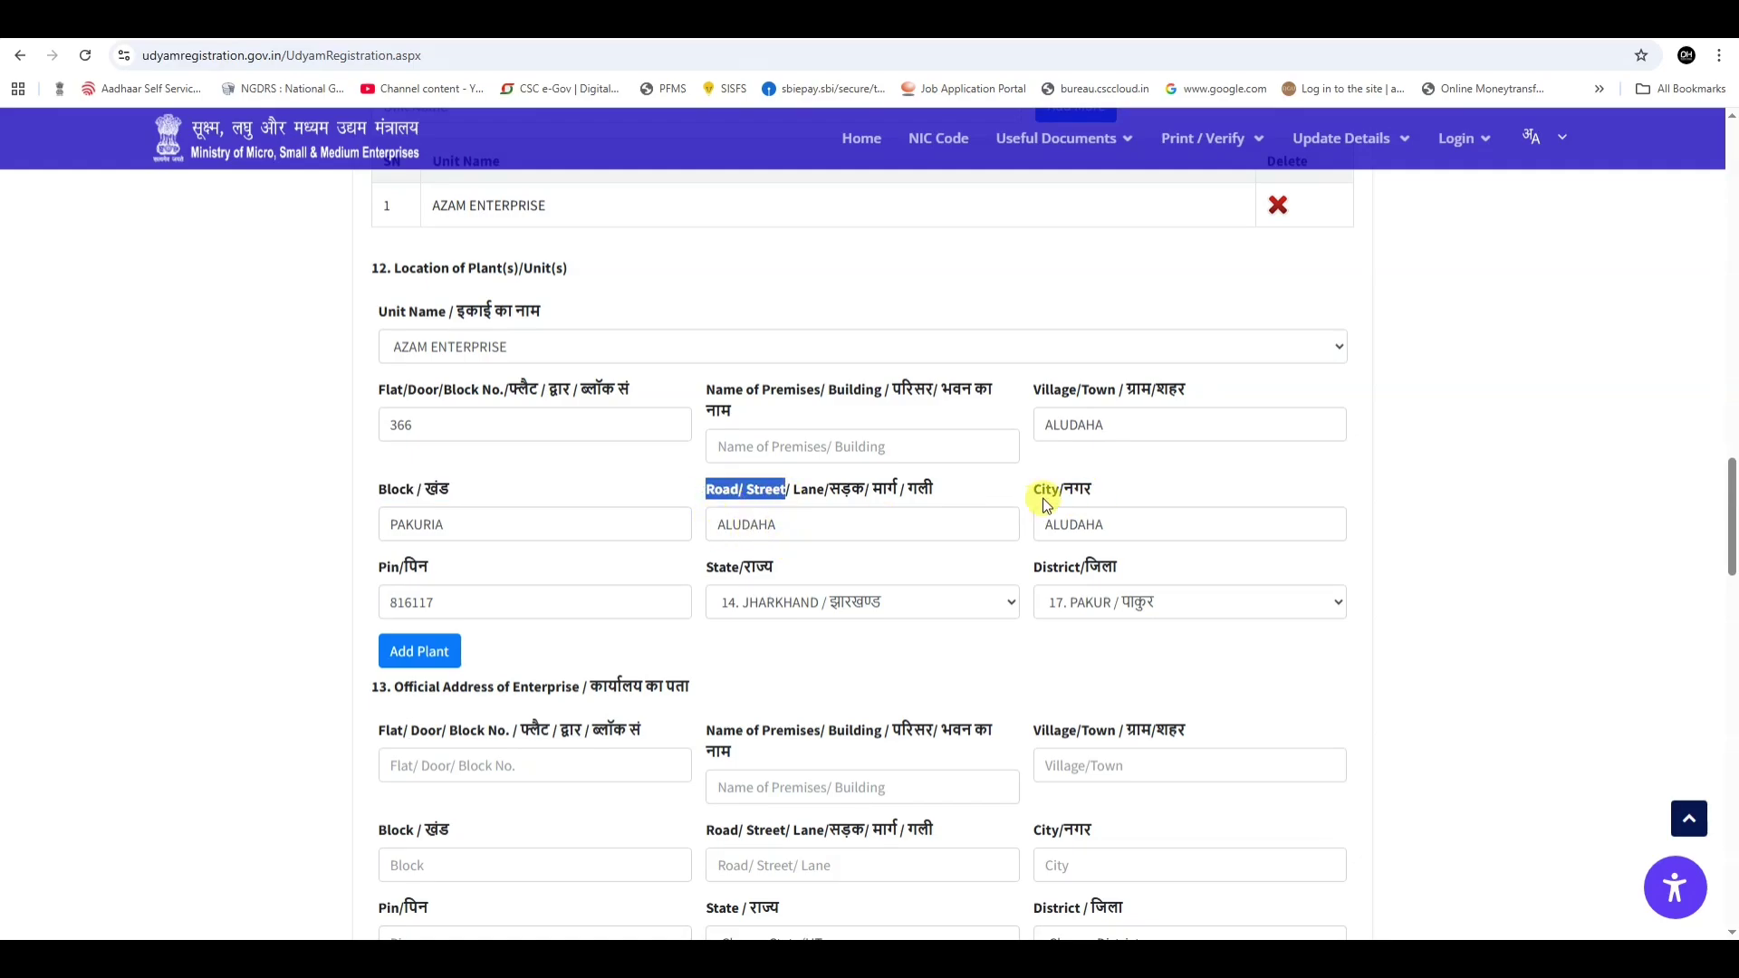
pyautogui.moveTo(439, 572); pyautogui.dragTo(388, 571)
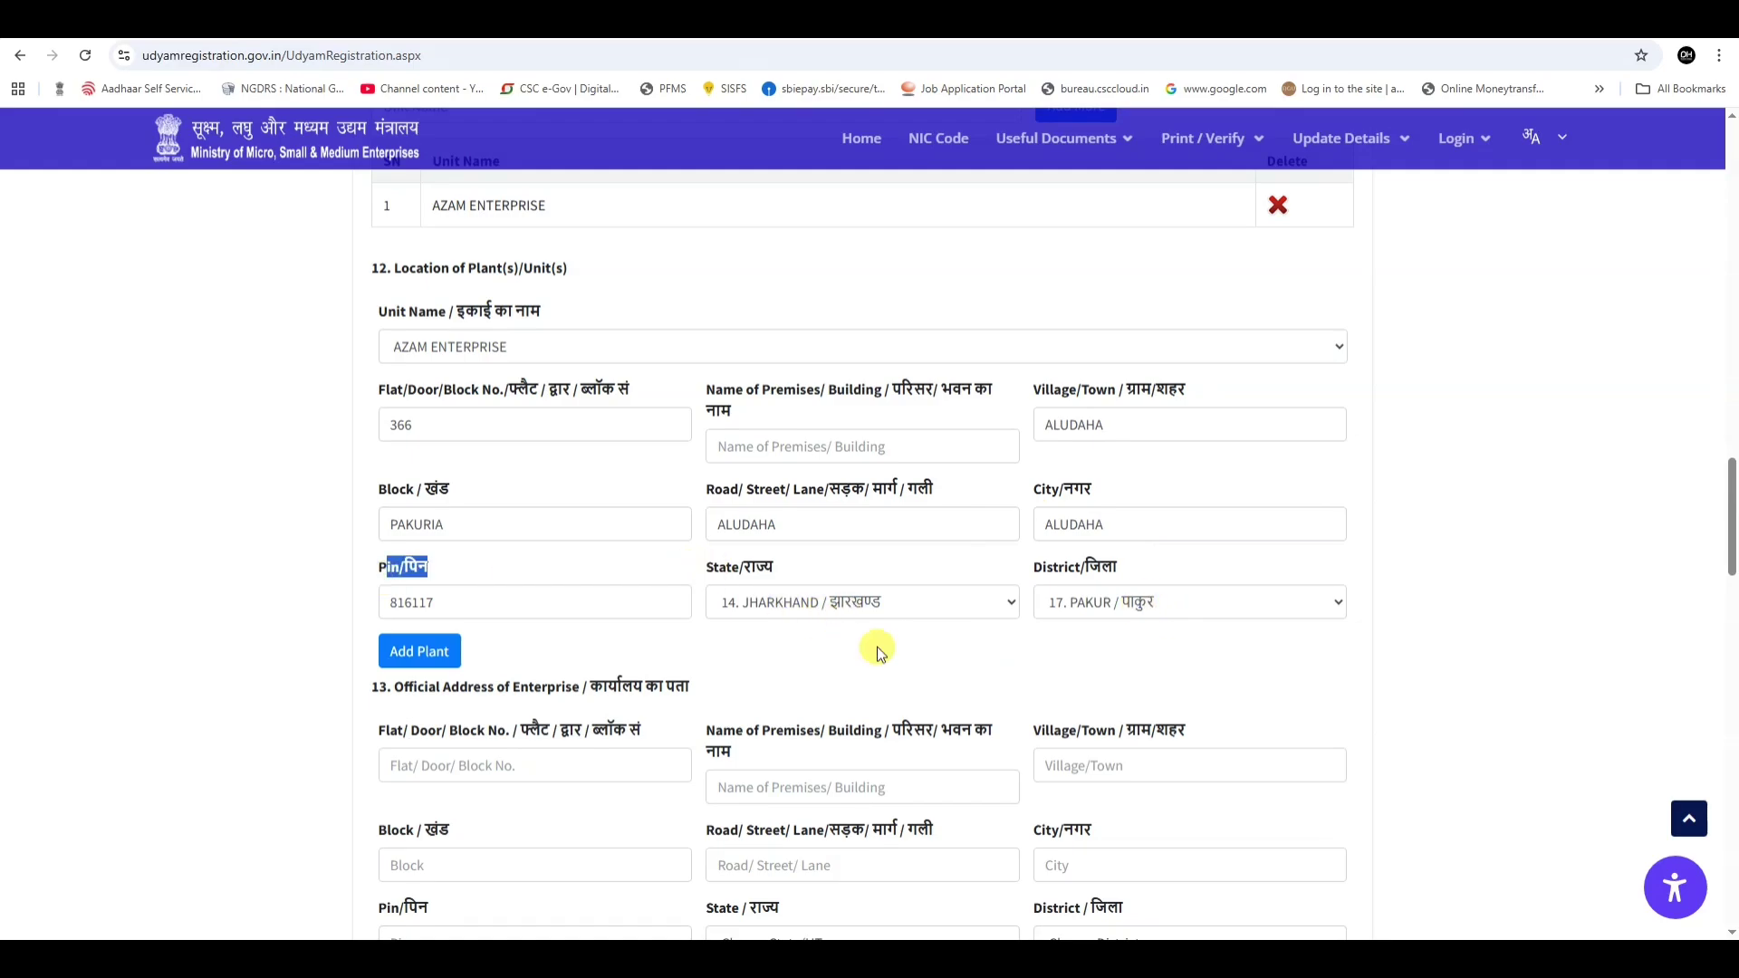
pyautogui.scroll(-1, 871, 645)
pyautogui.click(435, 567)
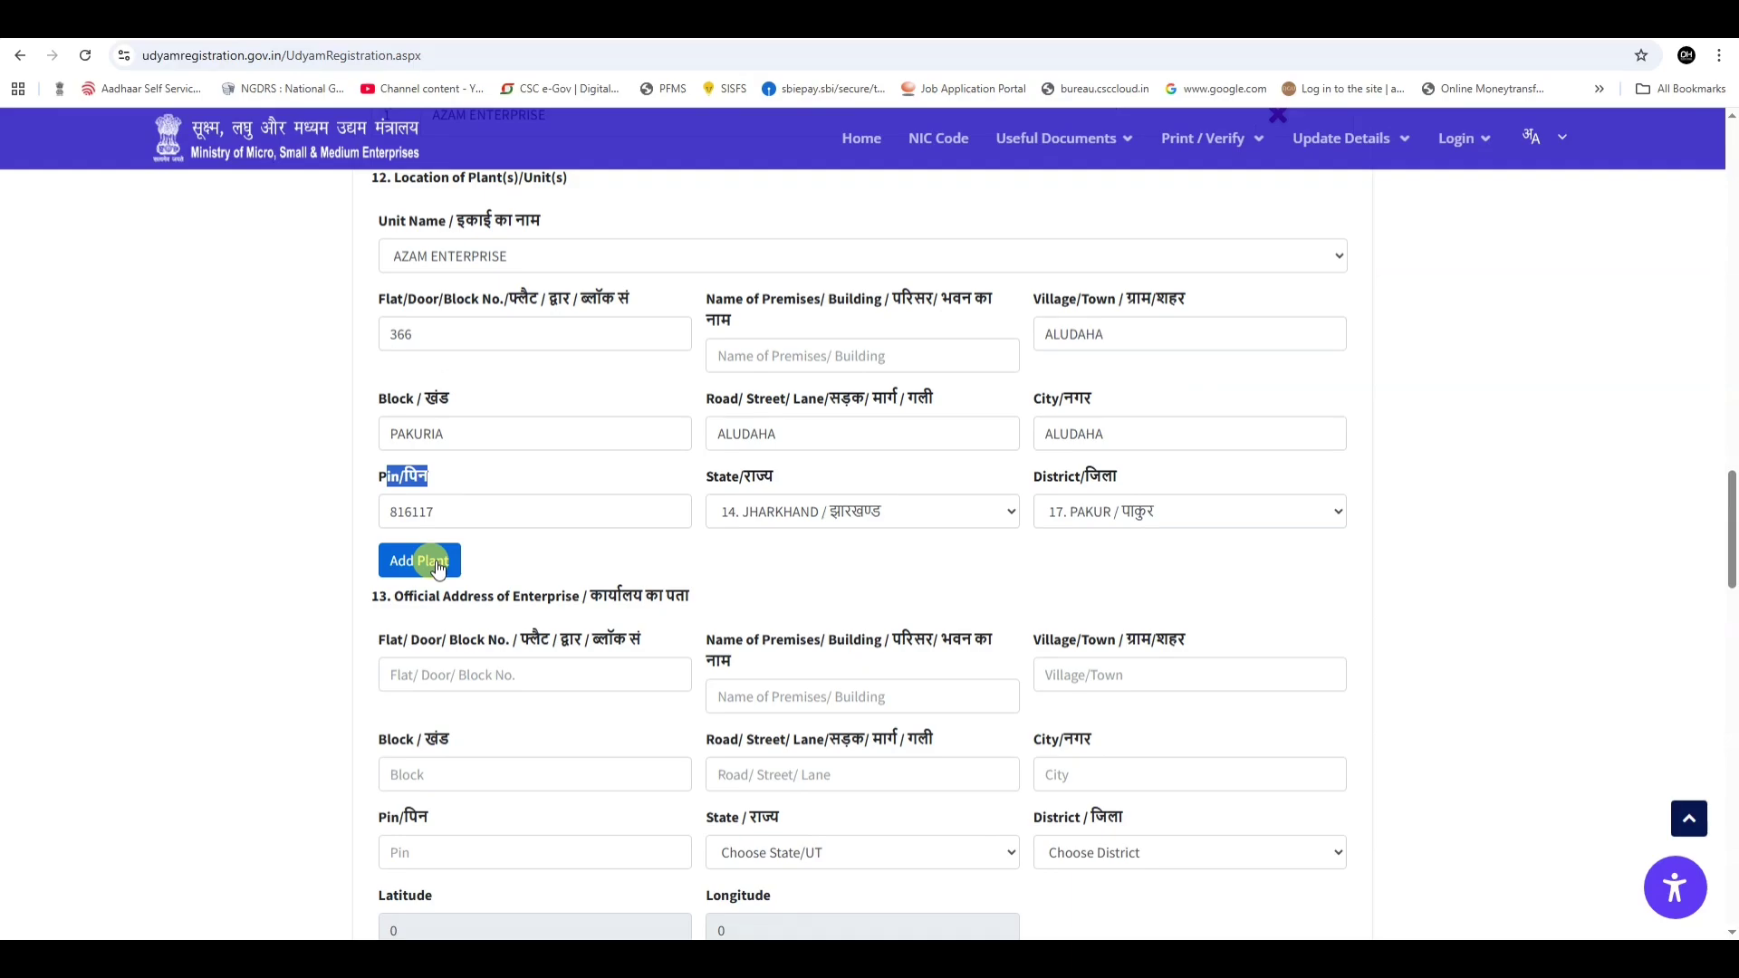
# Review the plant location address against the empty Official Address of Enterprise fields in section 13.
pyautogui.scroll(-2, 500, 540)
pyautogui.click(686, 415)
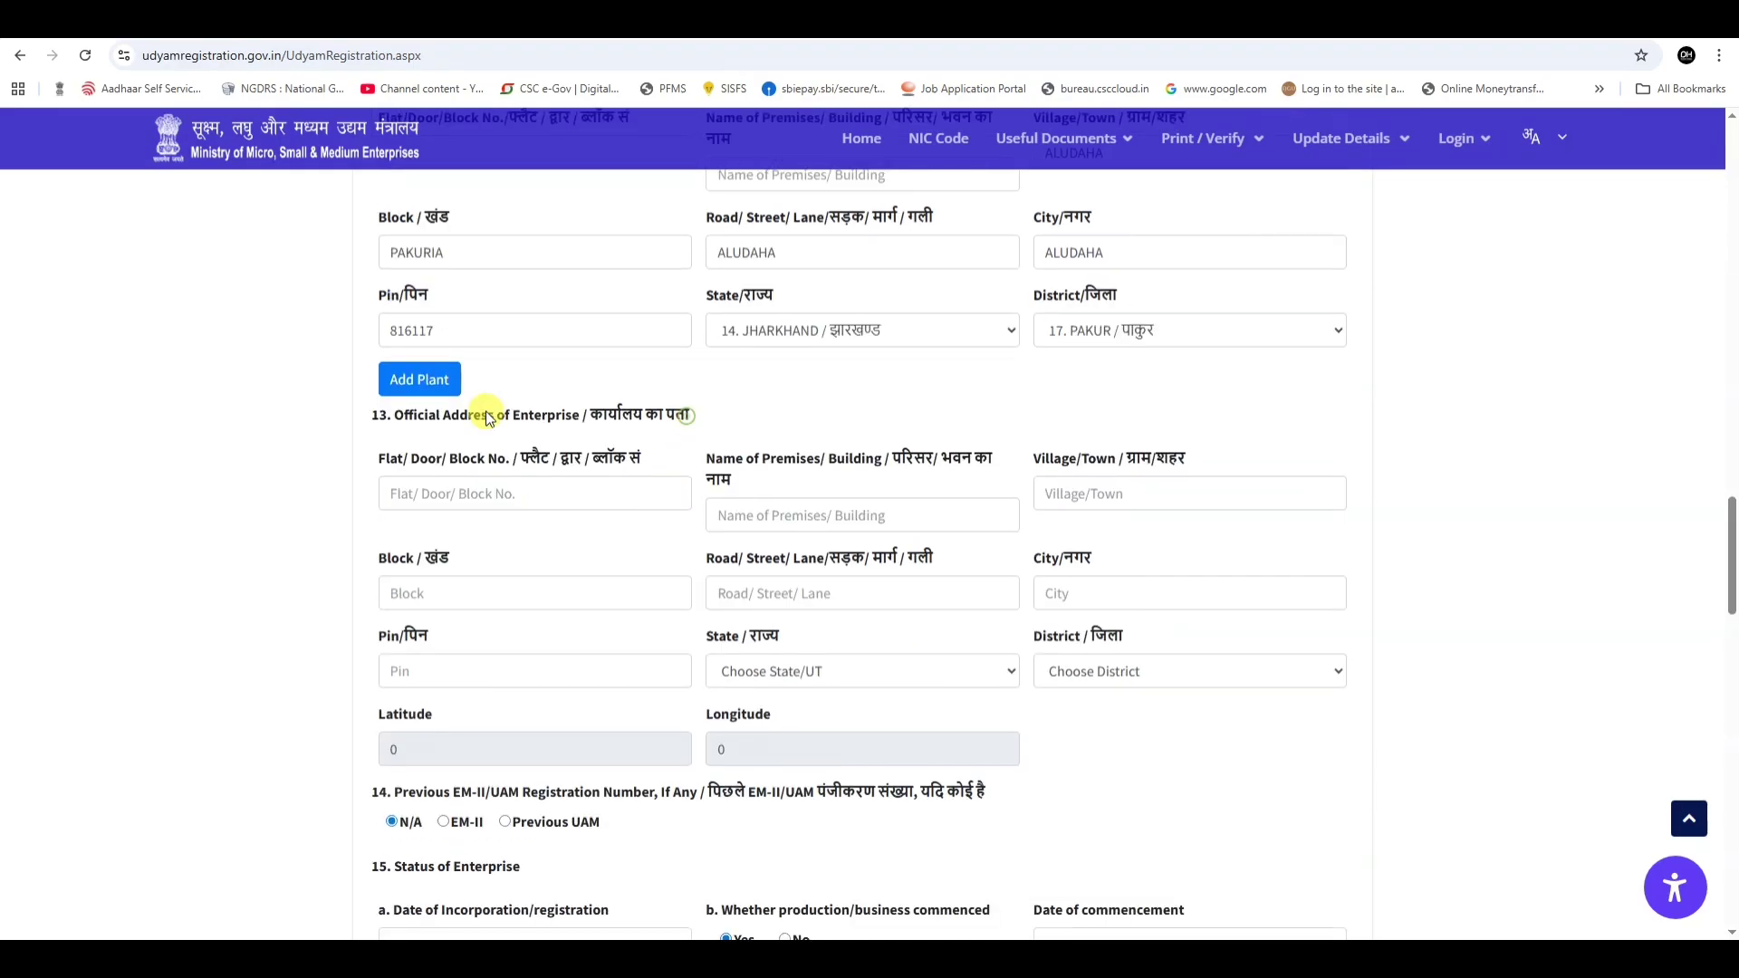
pyautogui.moveTo(486, 417); pyautogui.dragTo(375, 414)
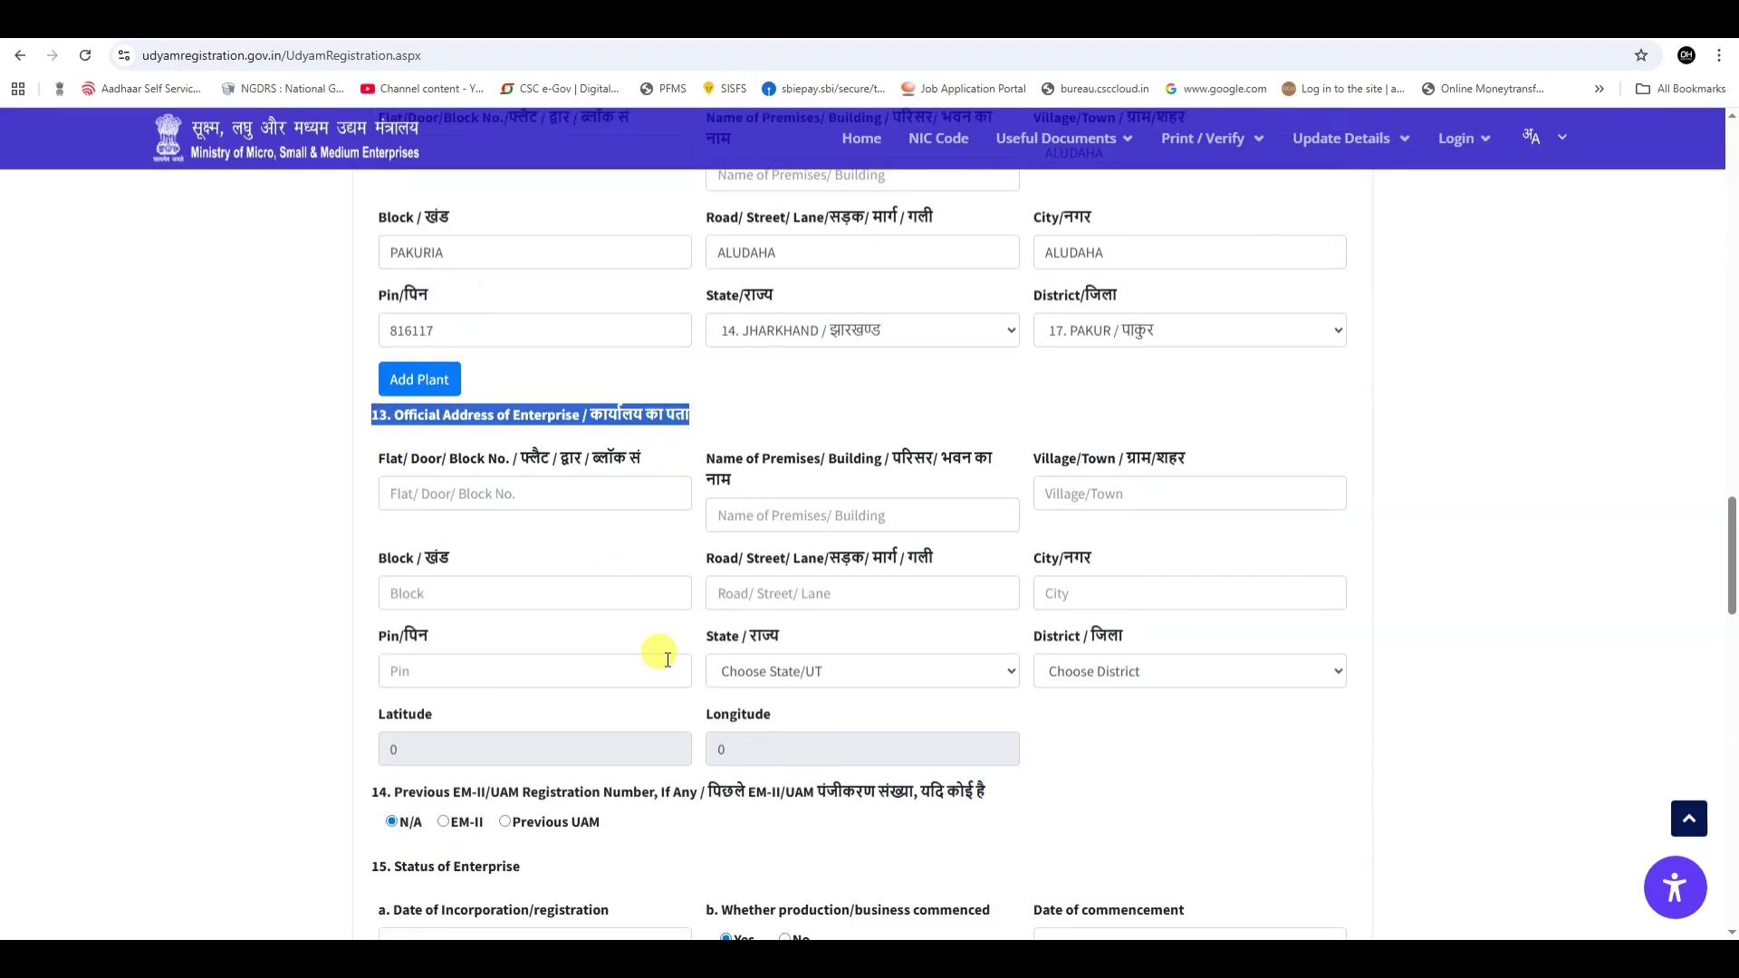
pyautogui.scroll(1, 465, 331)
pyautogui.click(417, 469)
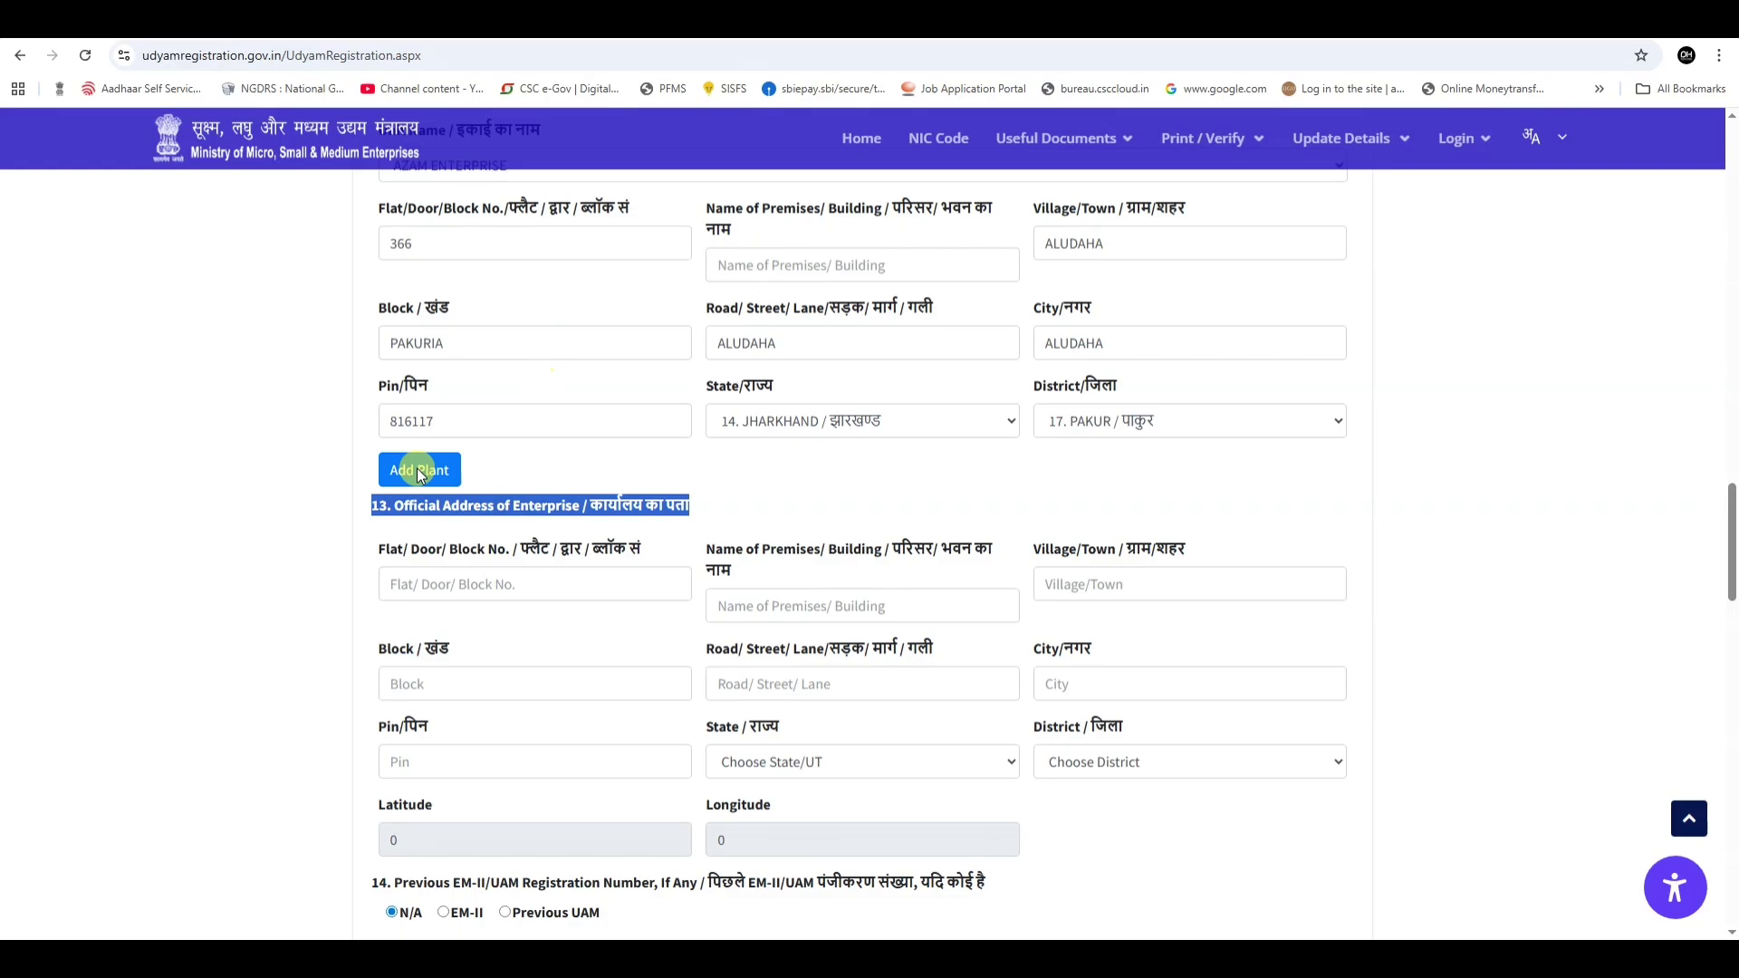
pyautogui.scroll(-1, 425, 471)
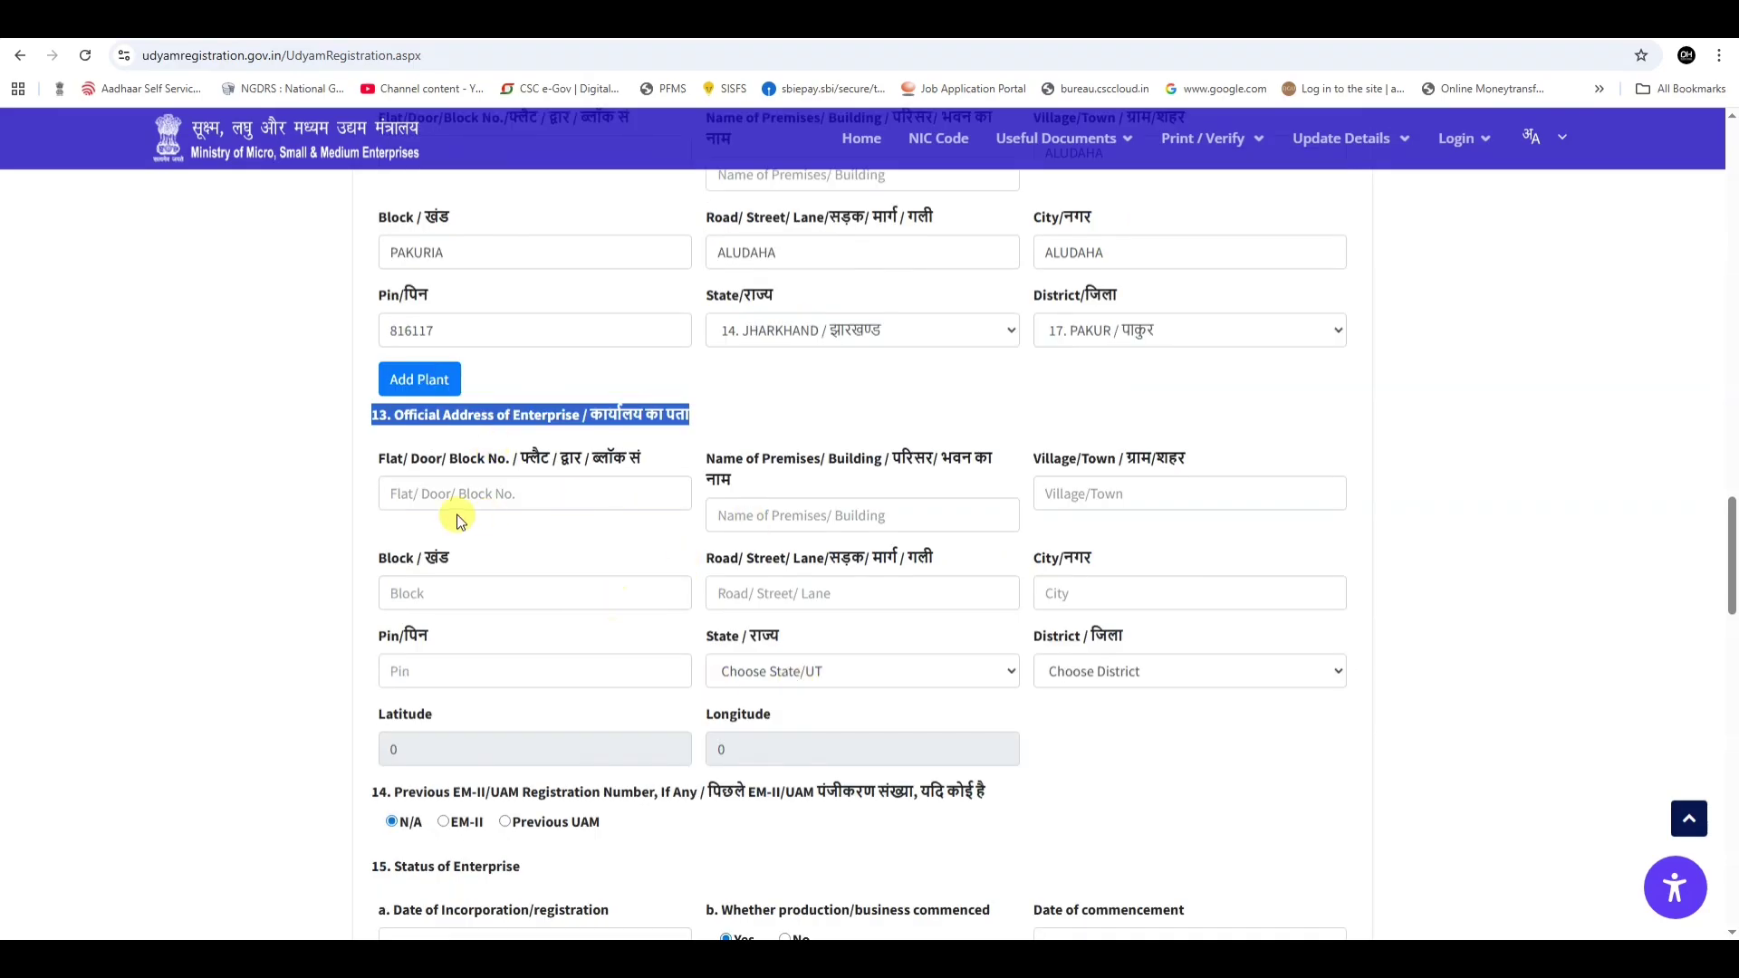
pyautogui.scroll(3, 434, 453)
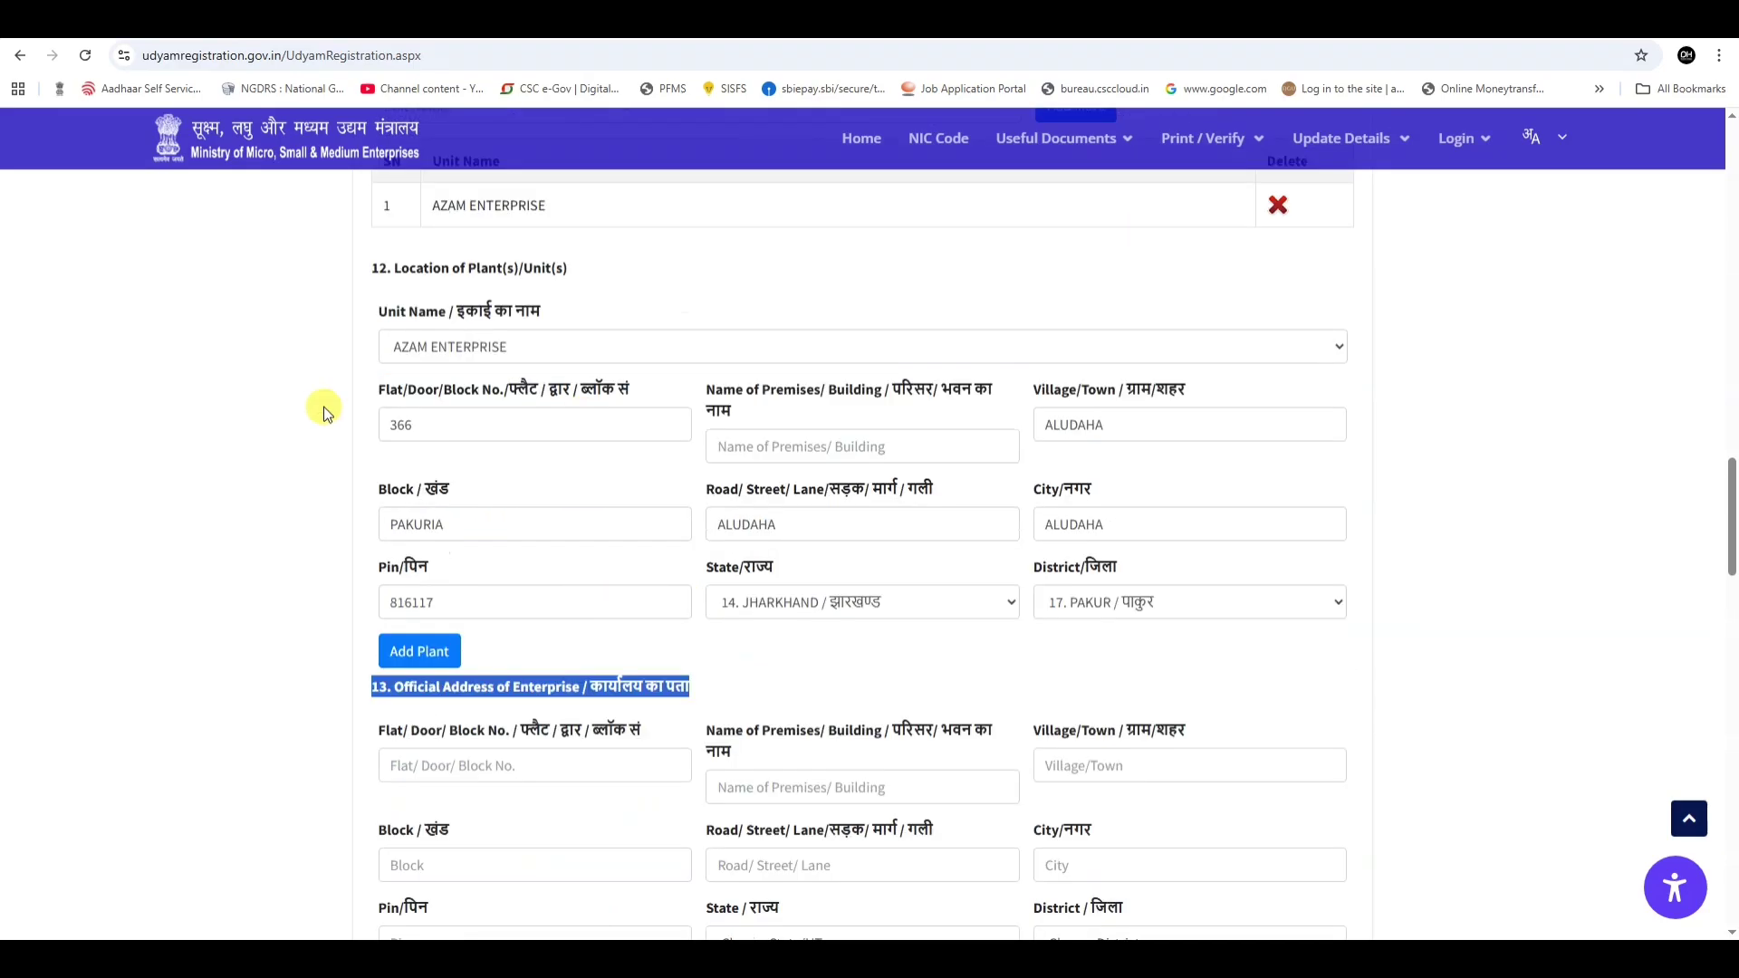
pyautogui.scroll(-4, 427, 467)
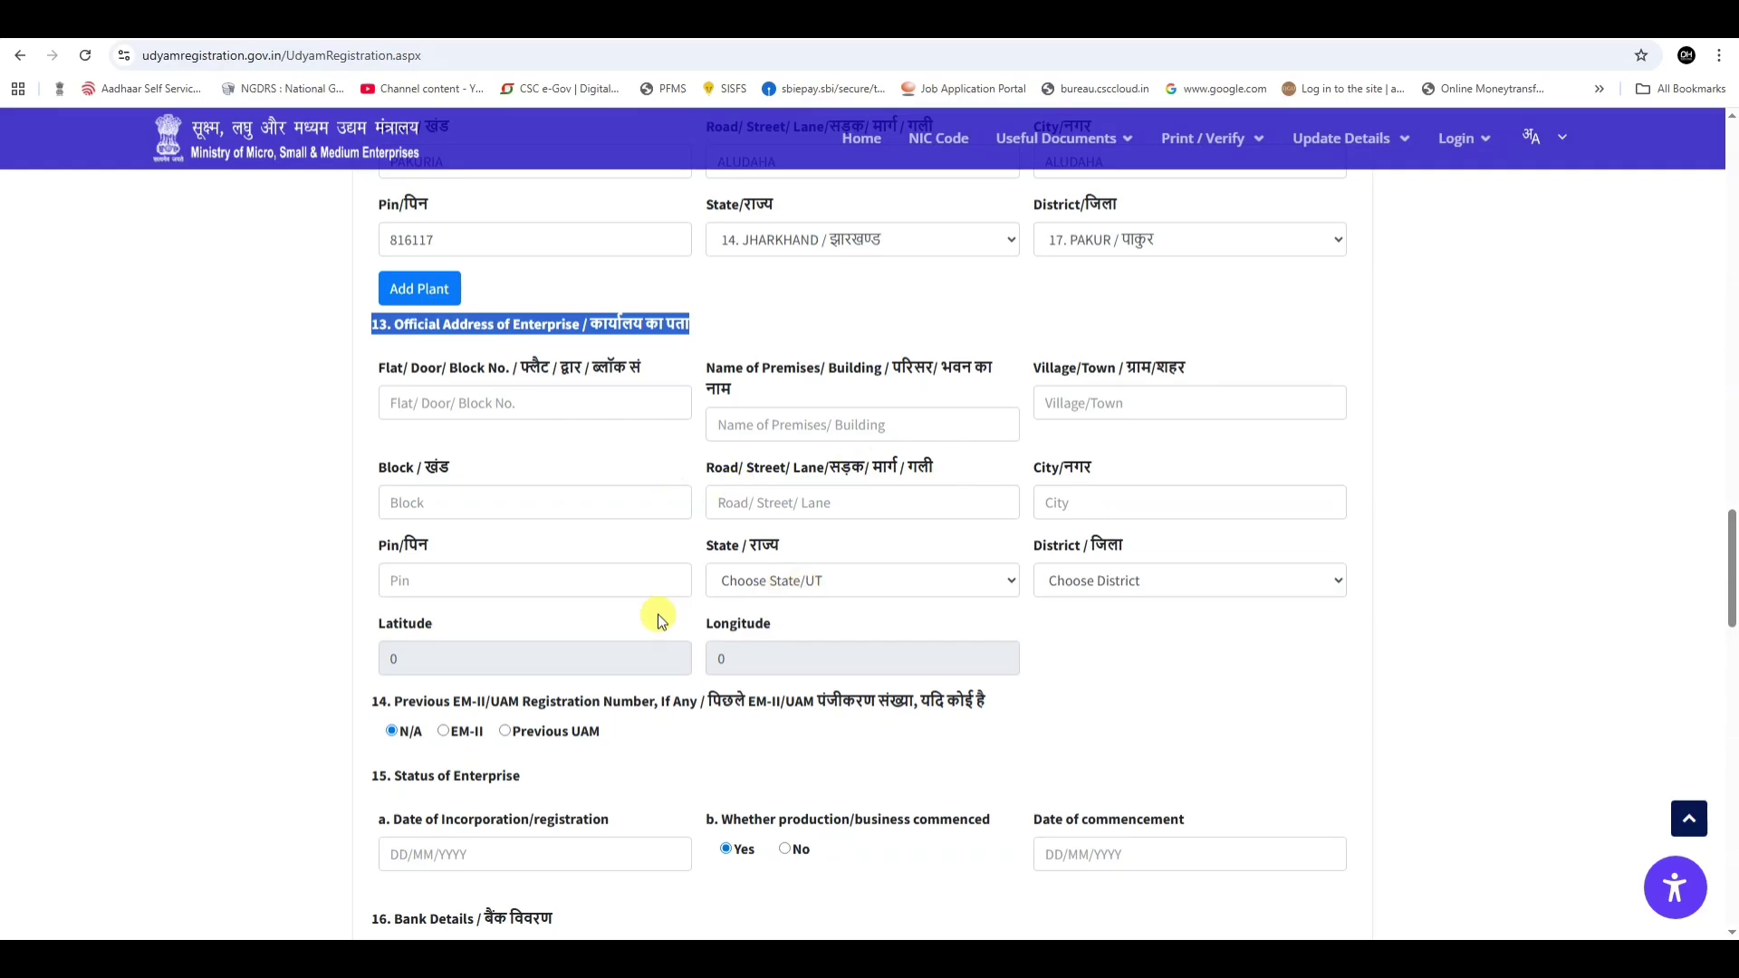
# Set the enterprise's date of incorporation/registration to 12/06/2024 in the Status of Enterprise section.
pyautogui.scroll(-3, 659, 621)
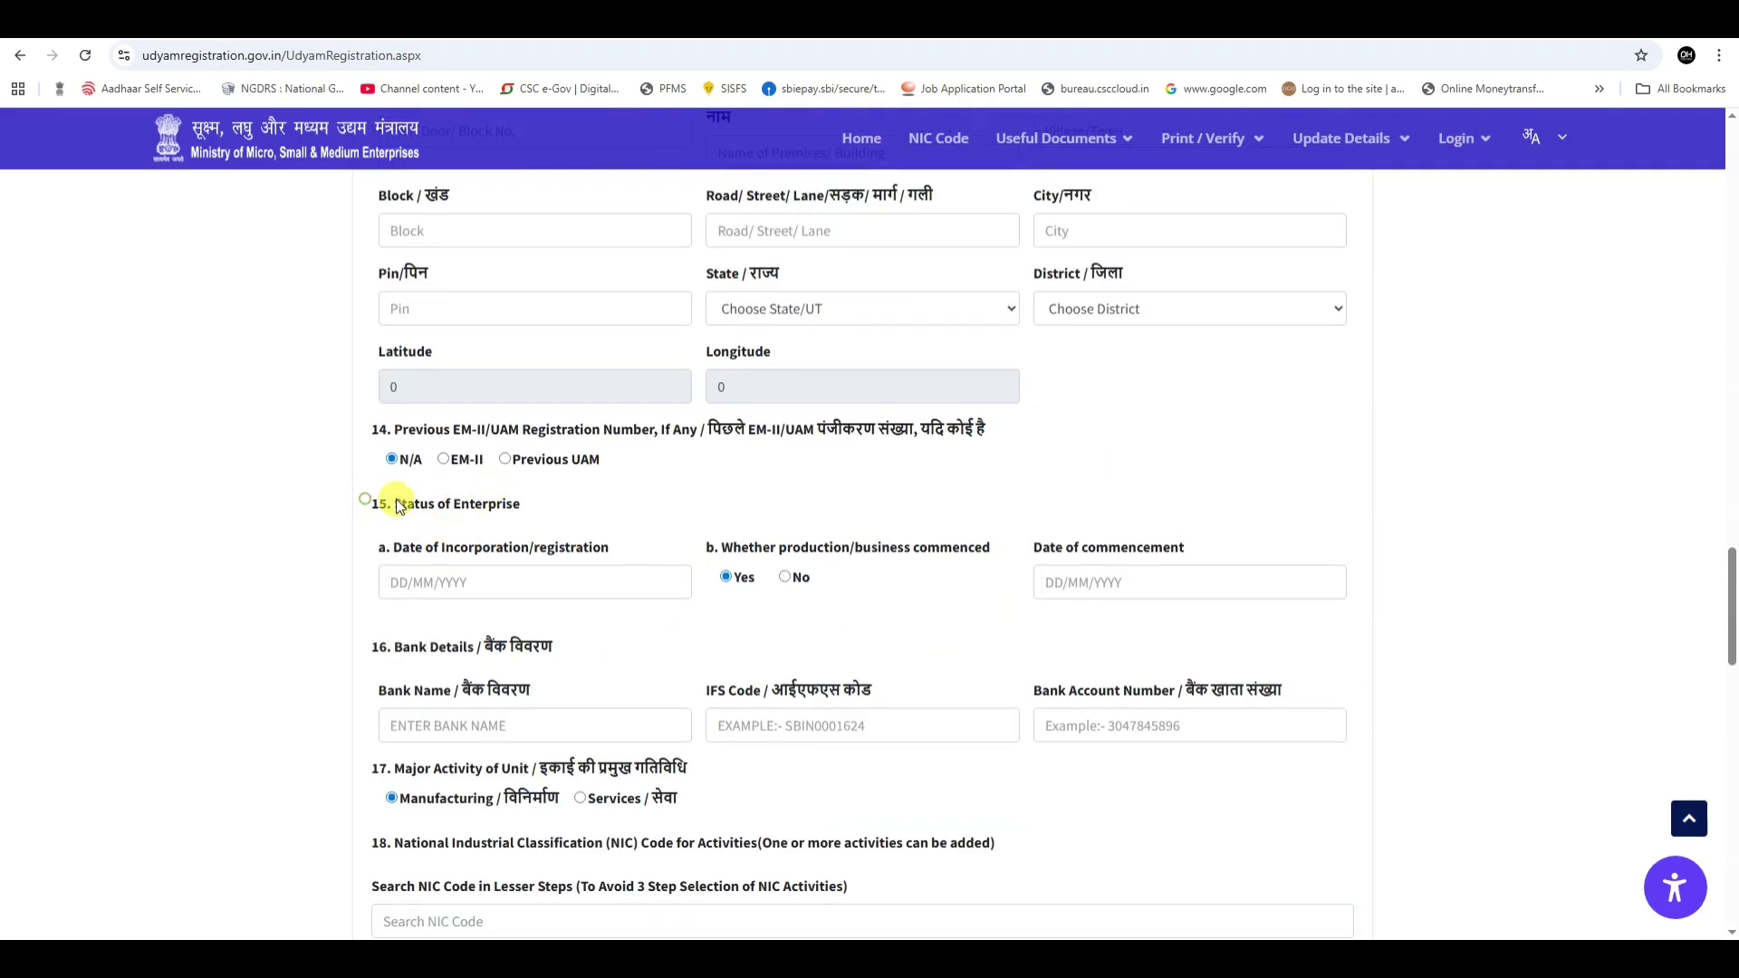
pyautogui.moveTo(400, 506); pyautogui.dragTo(541, 515)
pyautogui.moveTo(395, 547); pyautogui.dragTo(568, 556)
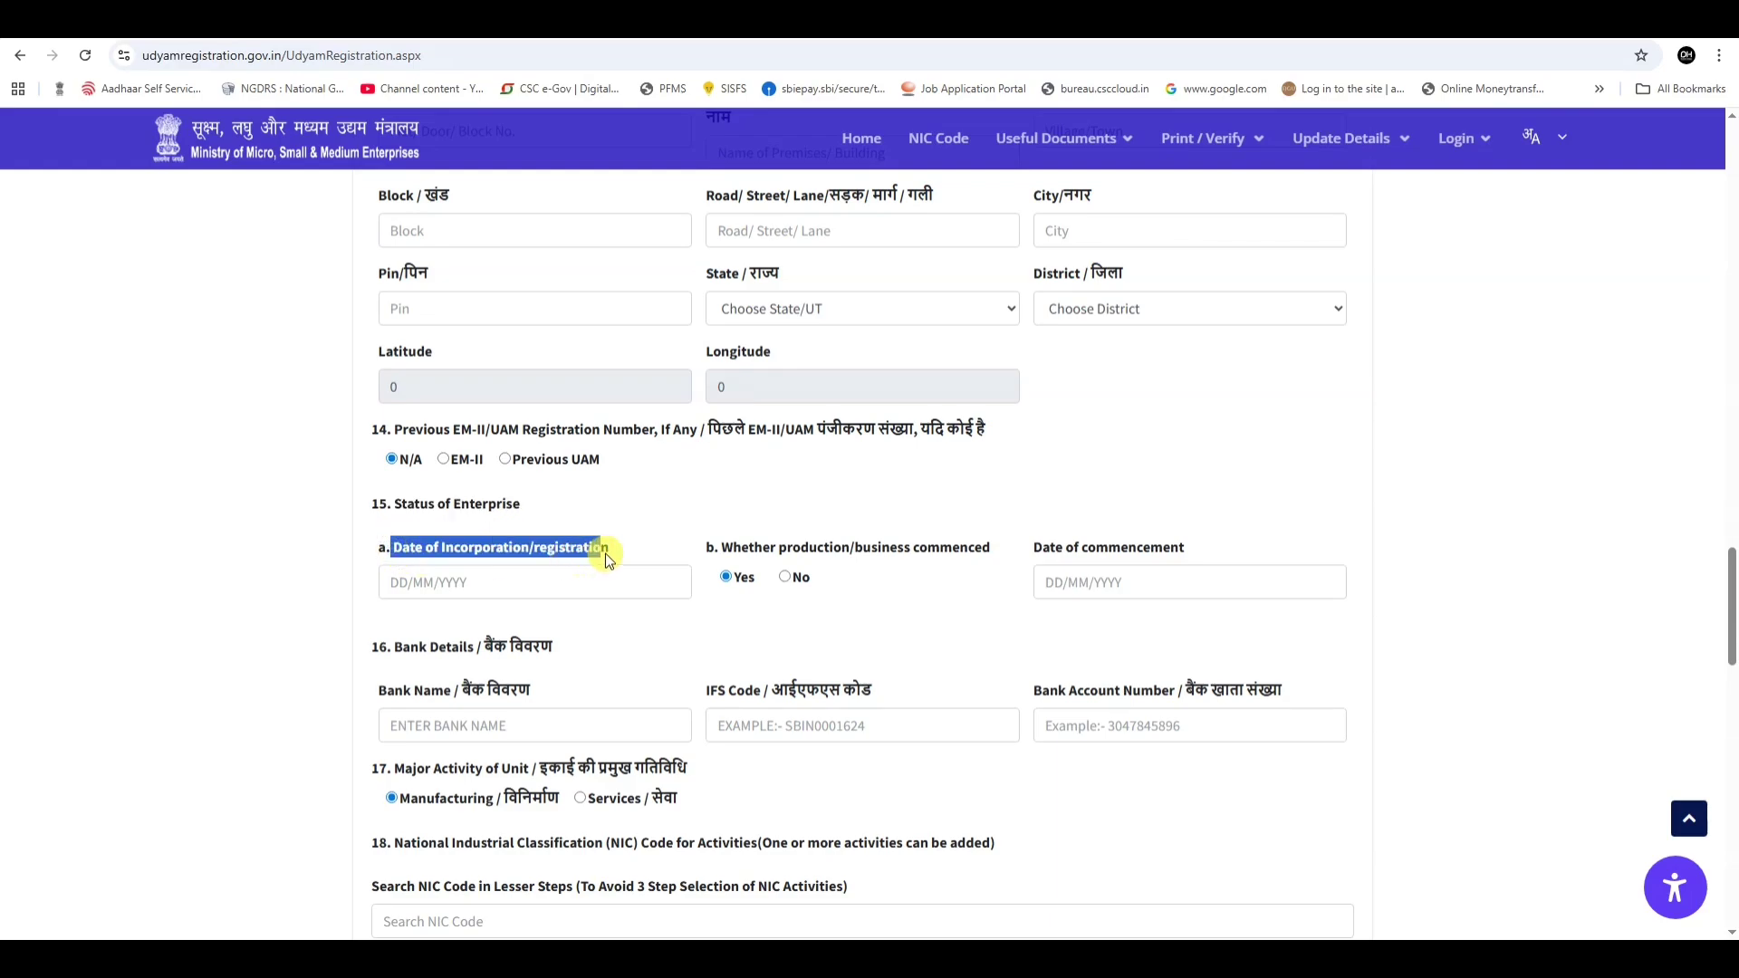
pyautogui.click(484, 582)
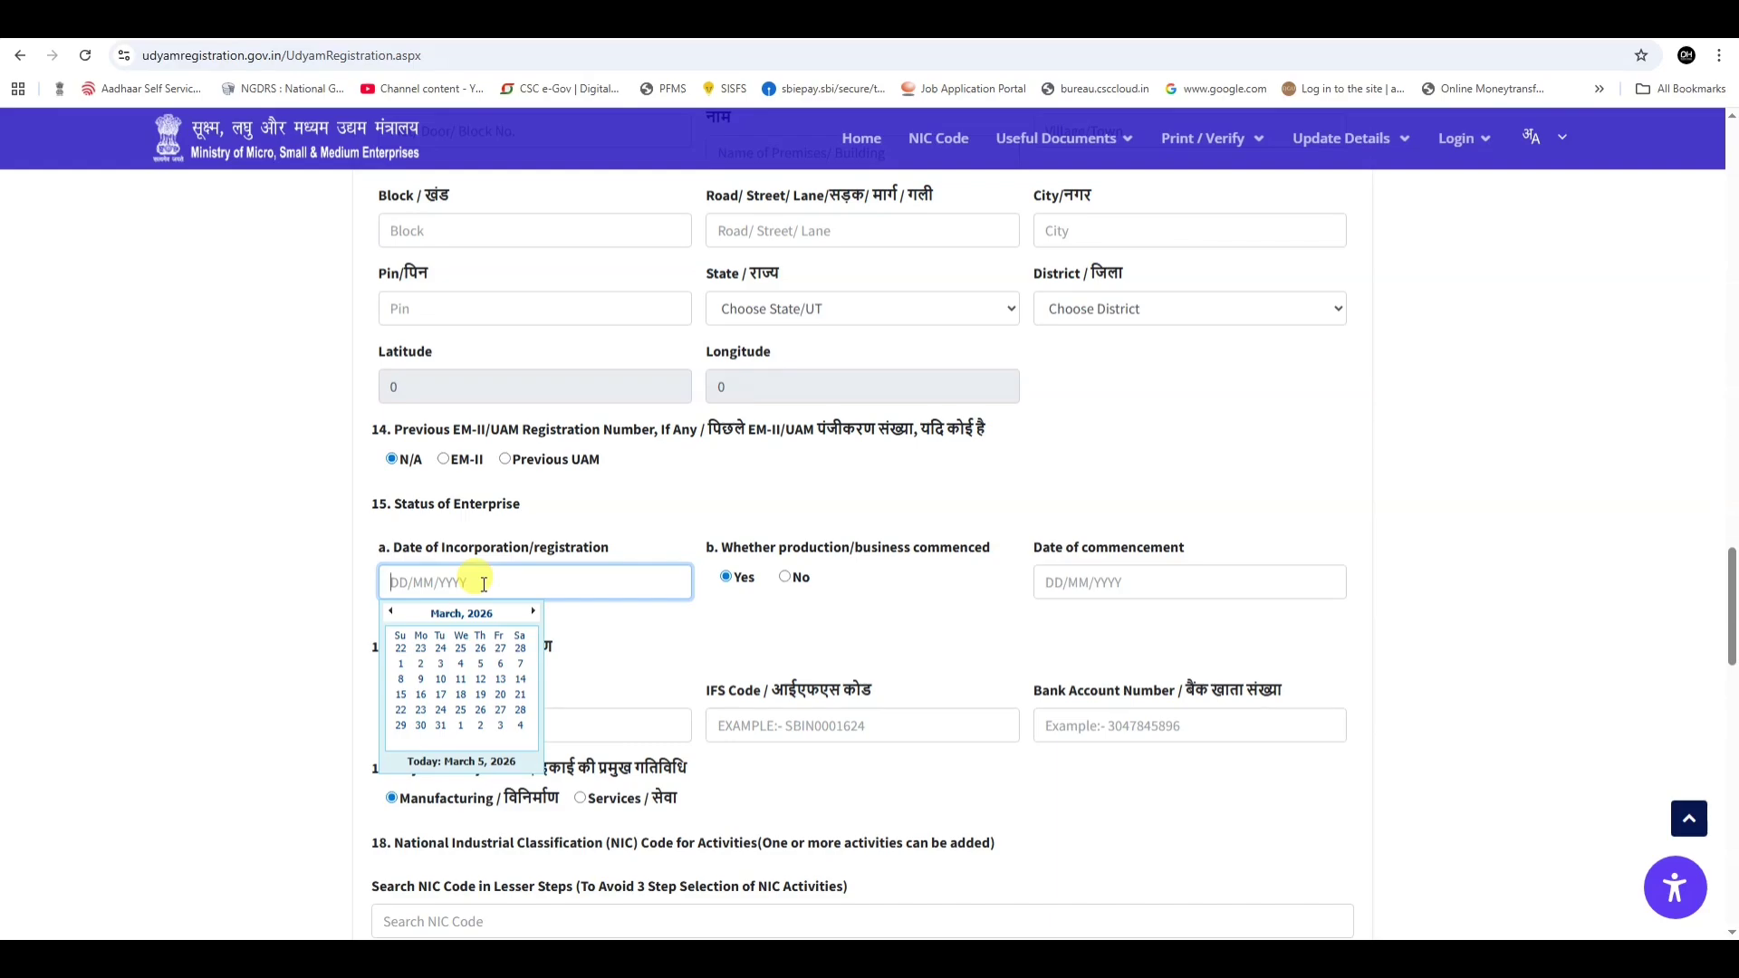
pyautogui.click(461, 614)
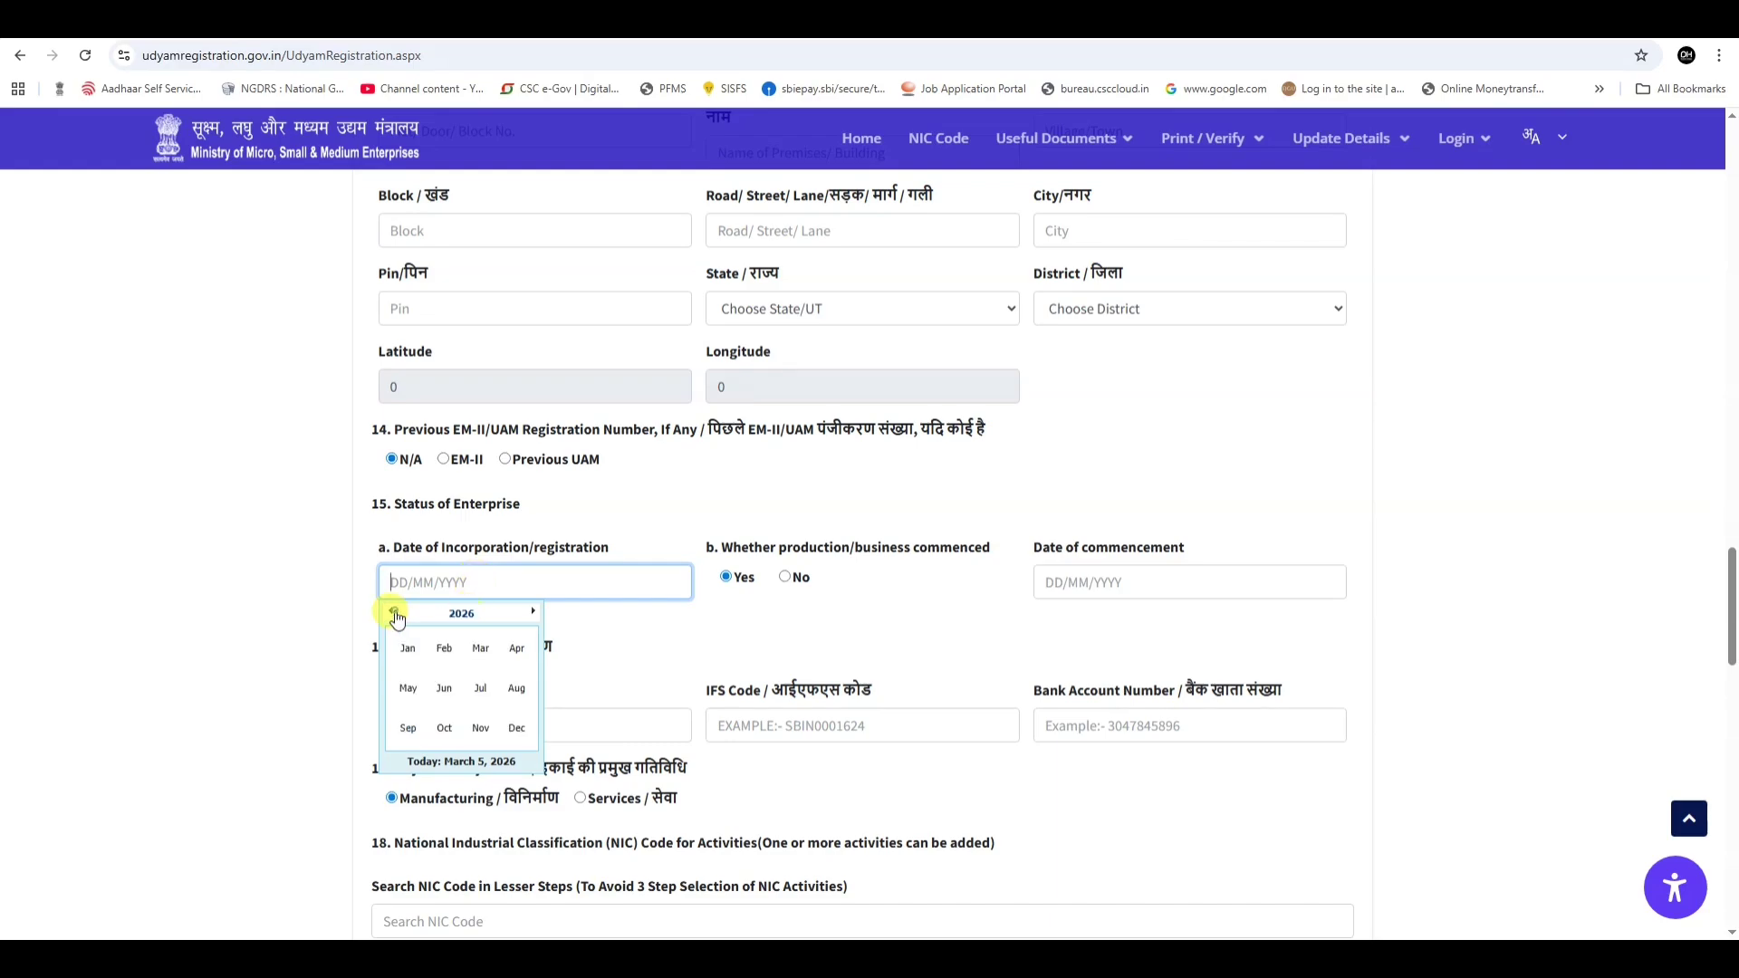
pyautogui.click(392, 613)
pyautogui.click(392, 613)
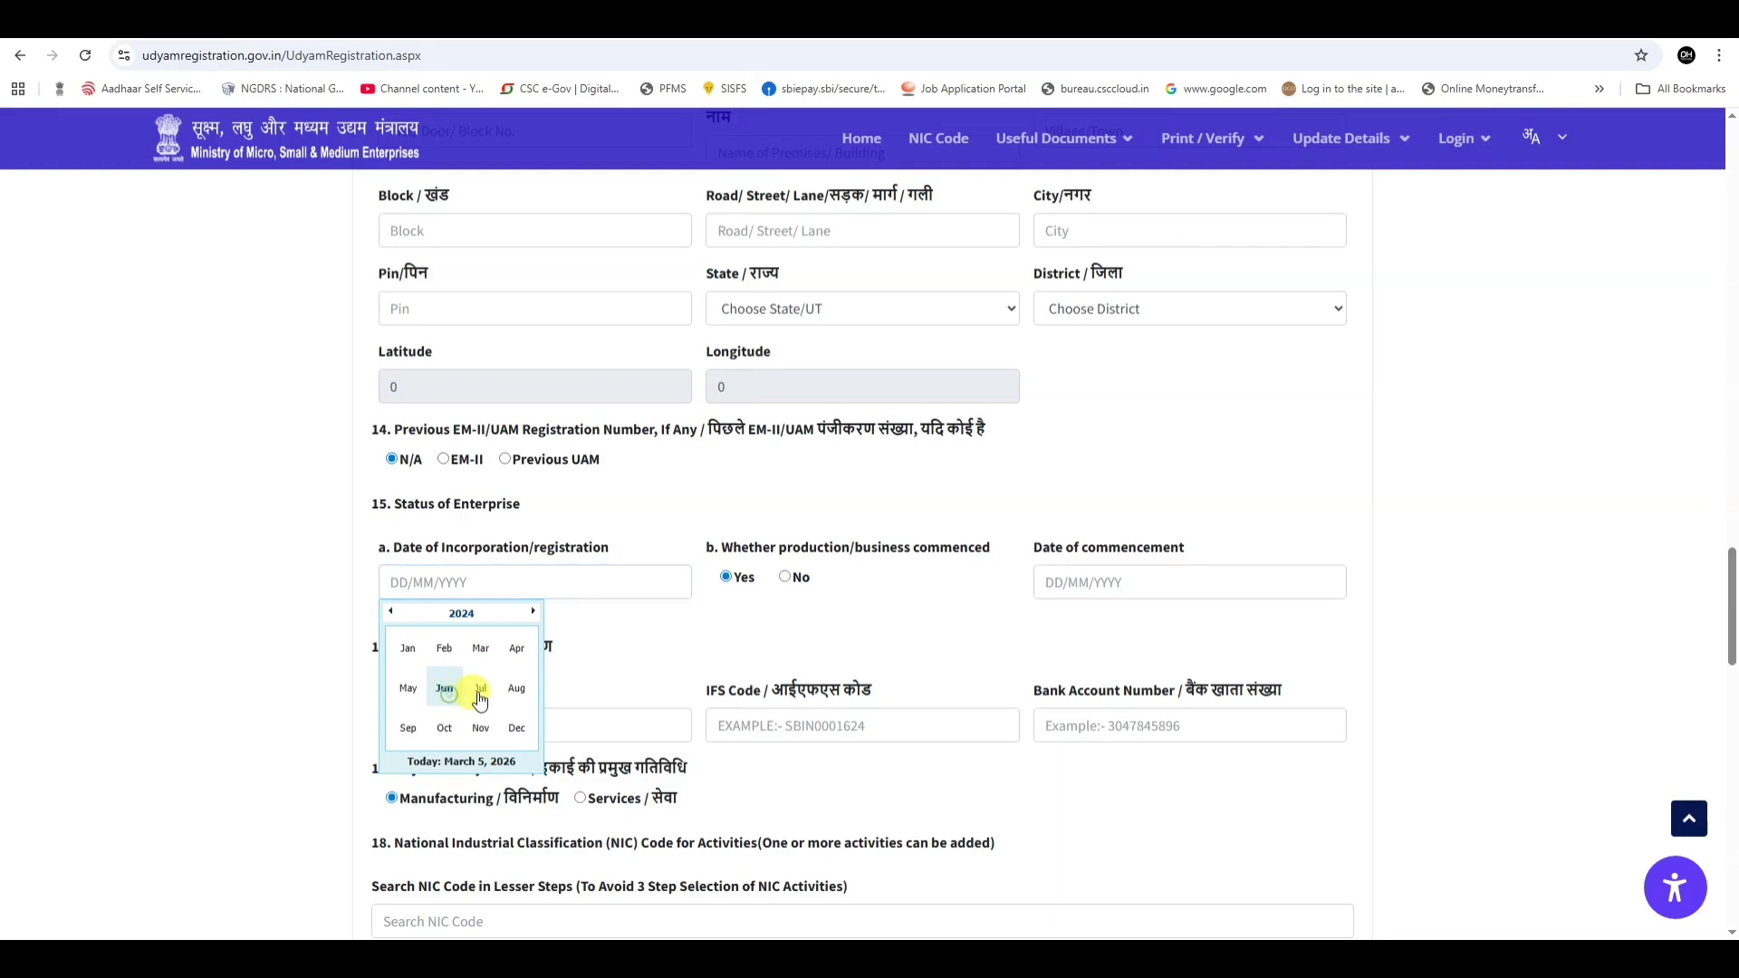
pyautogui.click(449, 696)
pyautogui.click(461, 681)
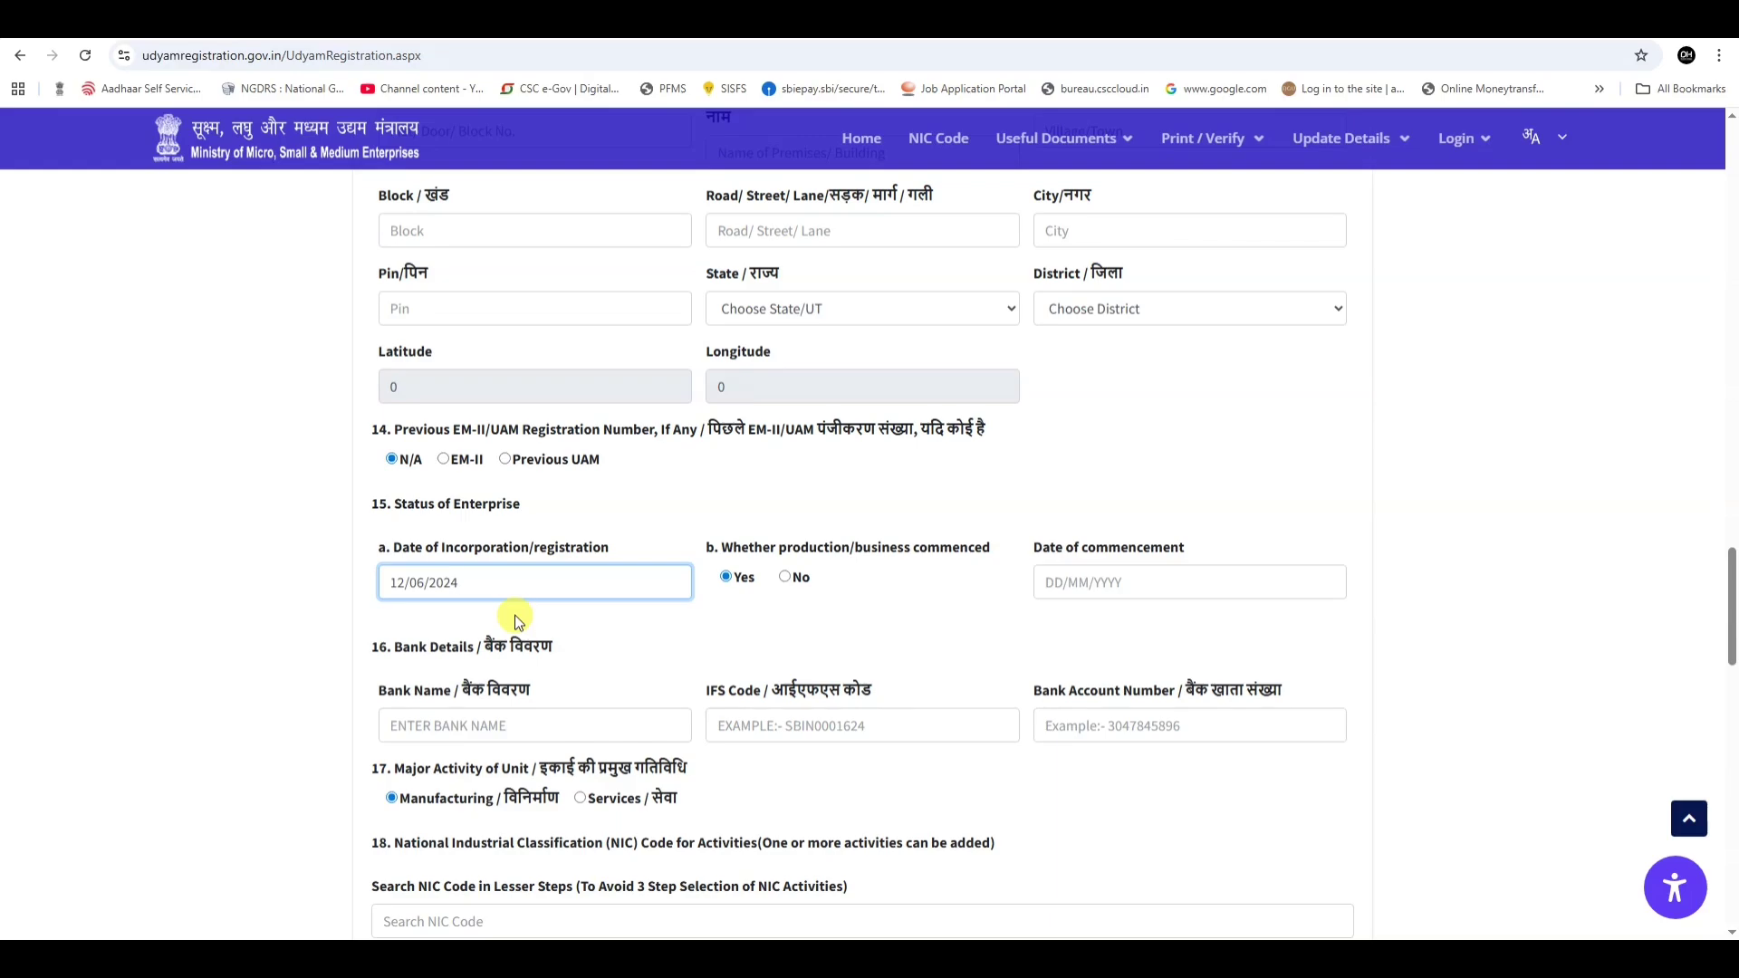
pyautogui.click(858, 568)
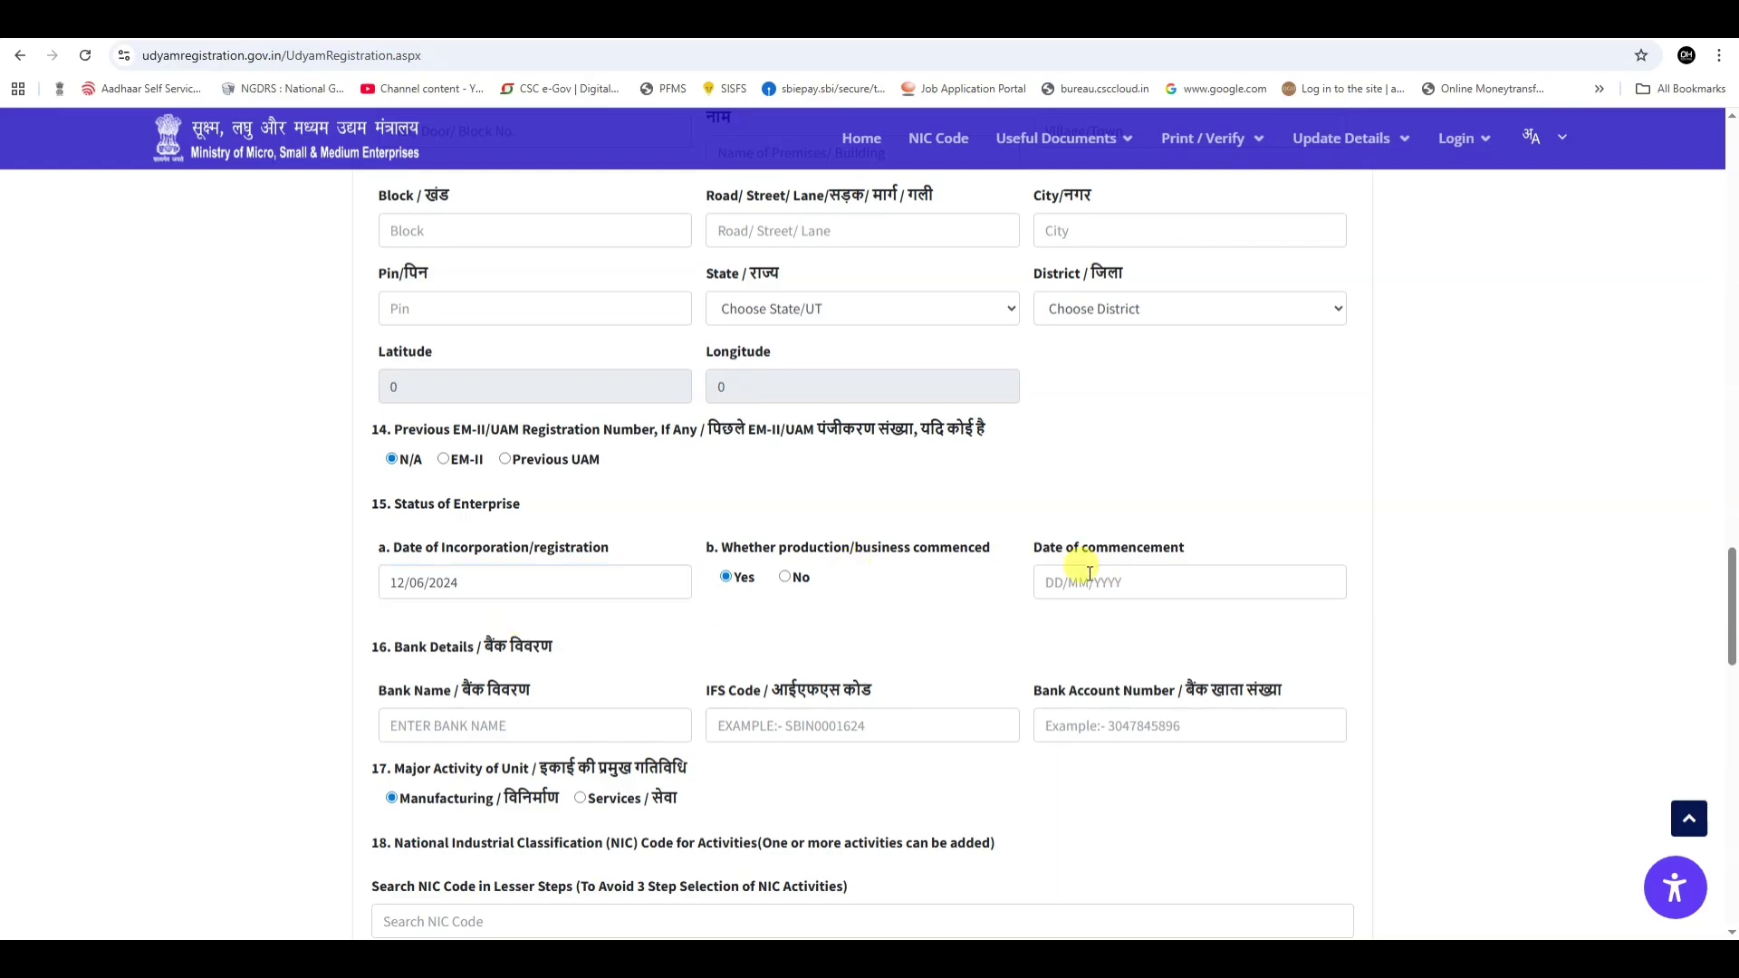
pyautogui.click(1089, 574)
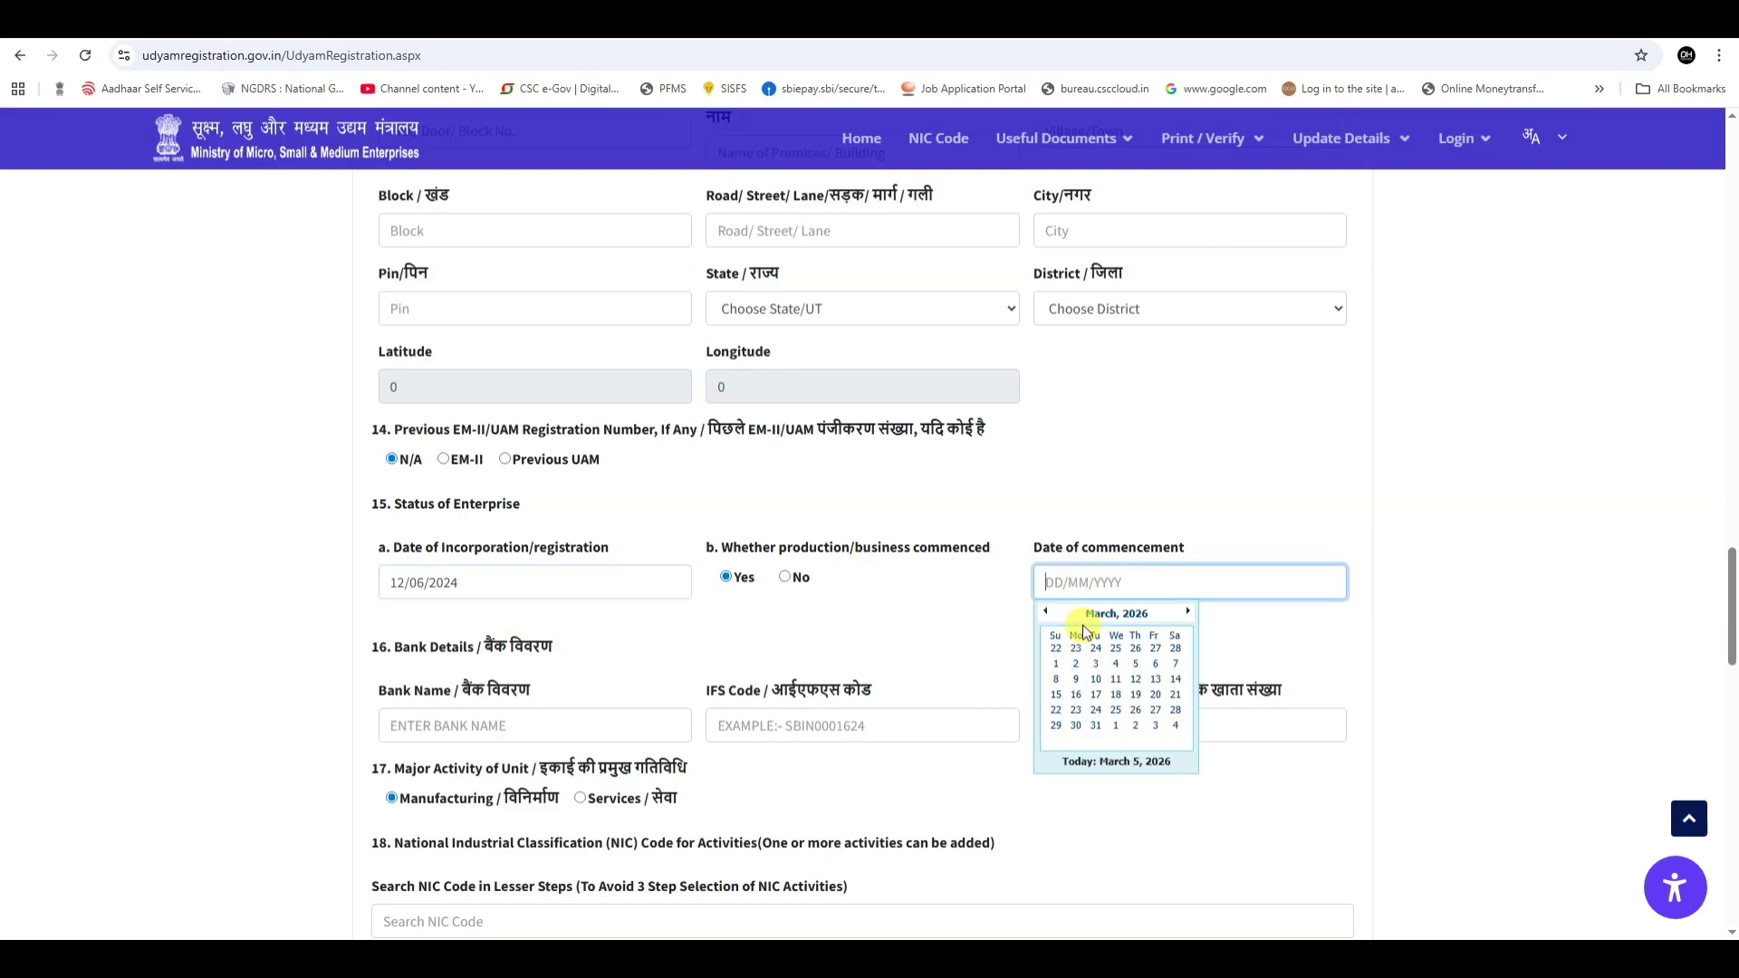
pyautogui.click(943, 615)
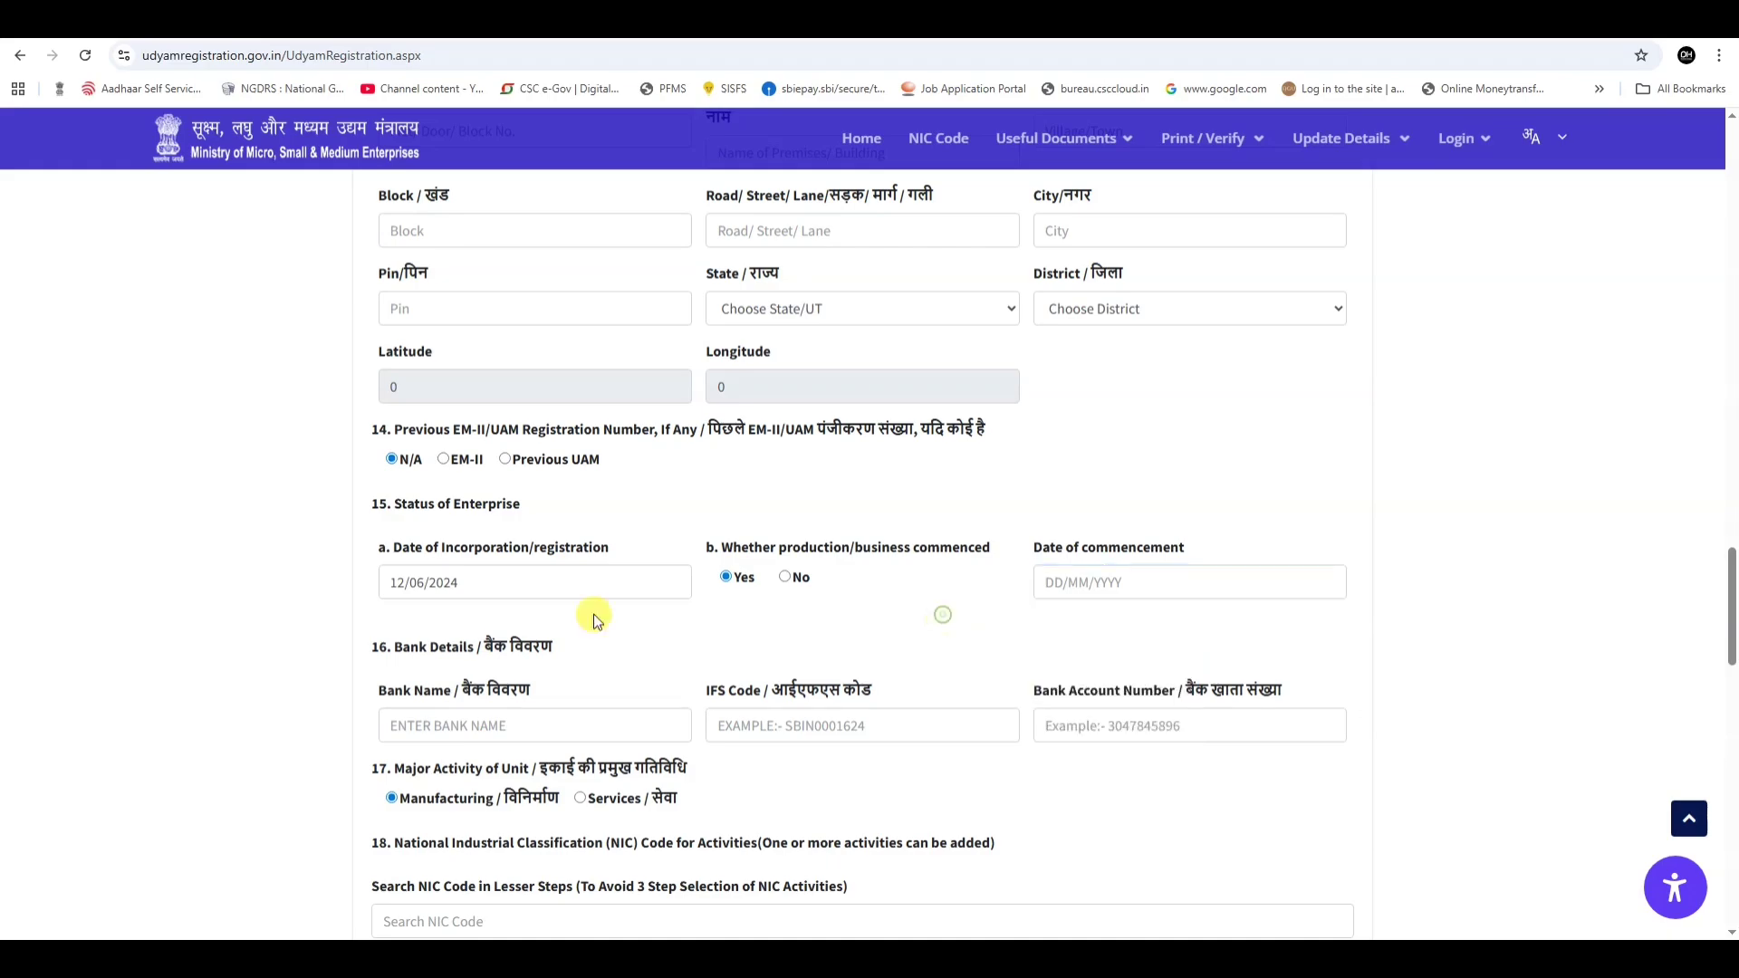
pyautogui.moveTo(616, 547); pyautogui.dragTo(522, 594)
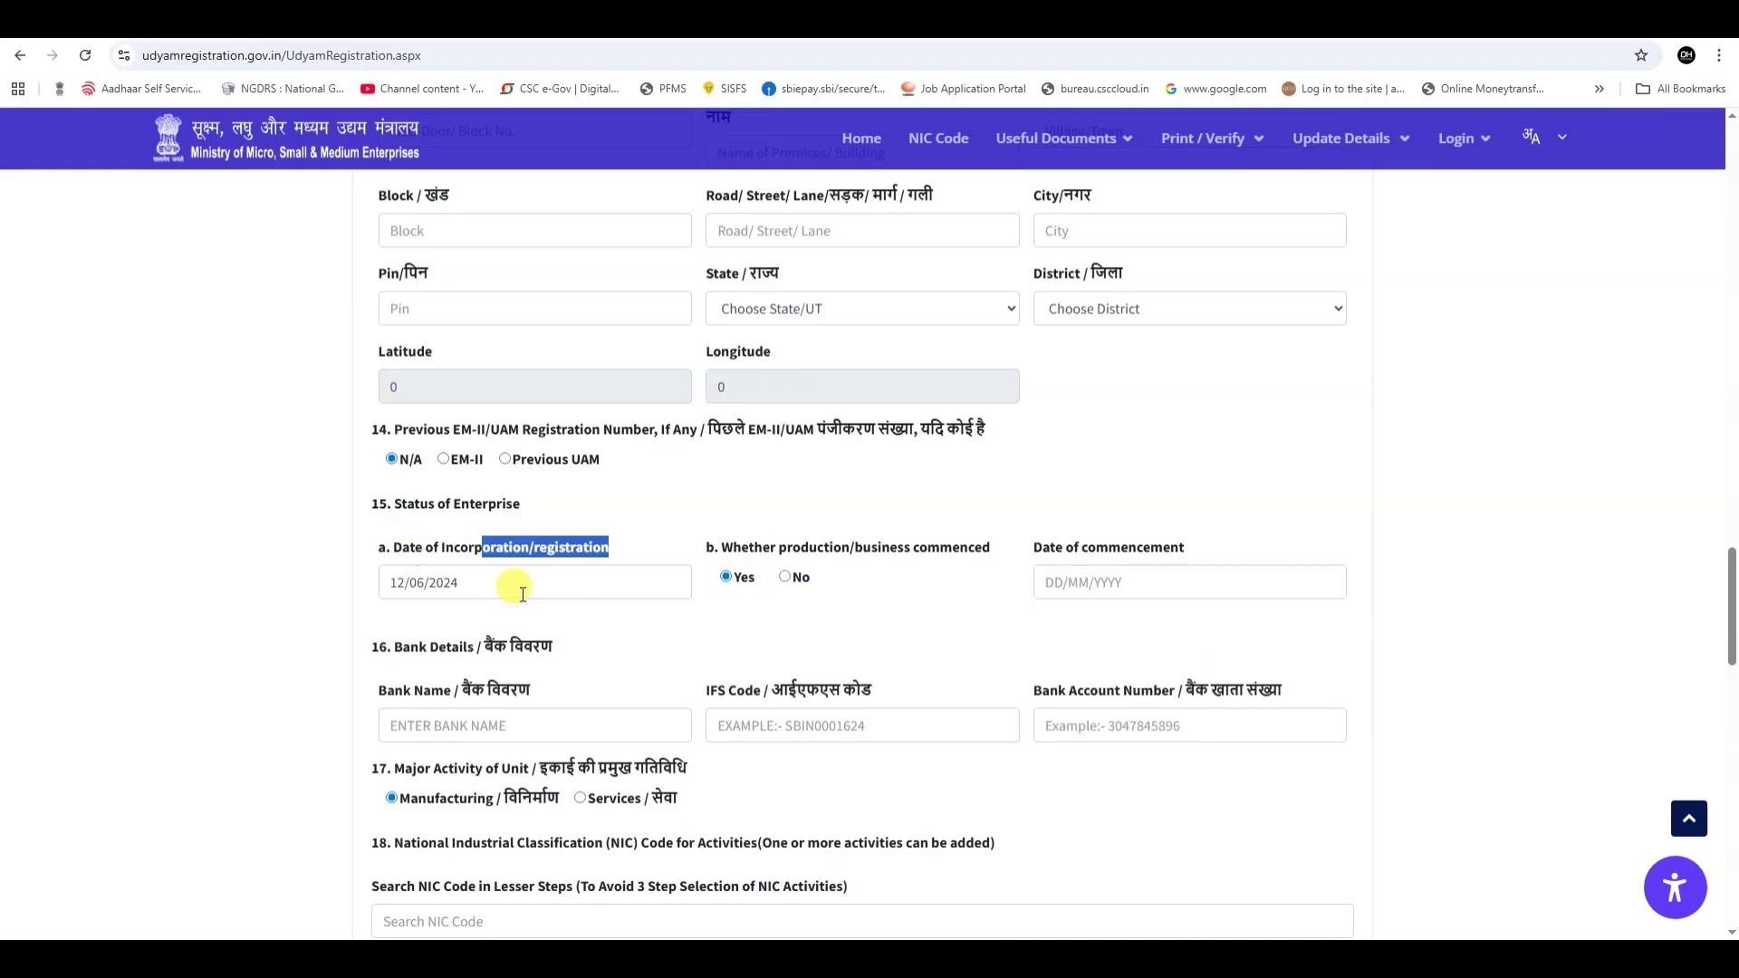
# Go through the Bank Details fields for the bank name, IFS code and bank account number.
pyautogui.scroll(-2, 524, 596)
pyautogui.tripleClick(590, 470)
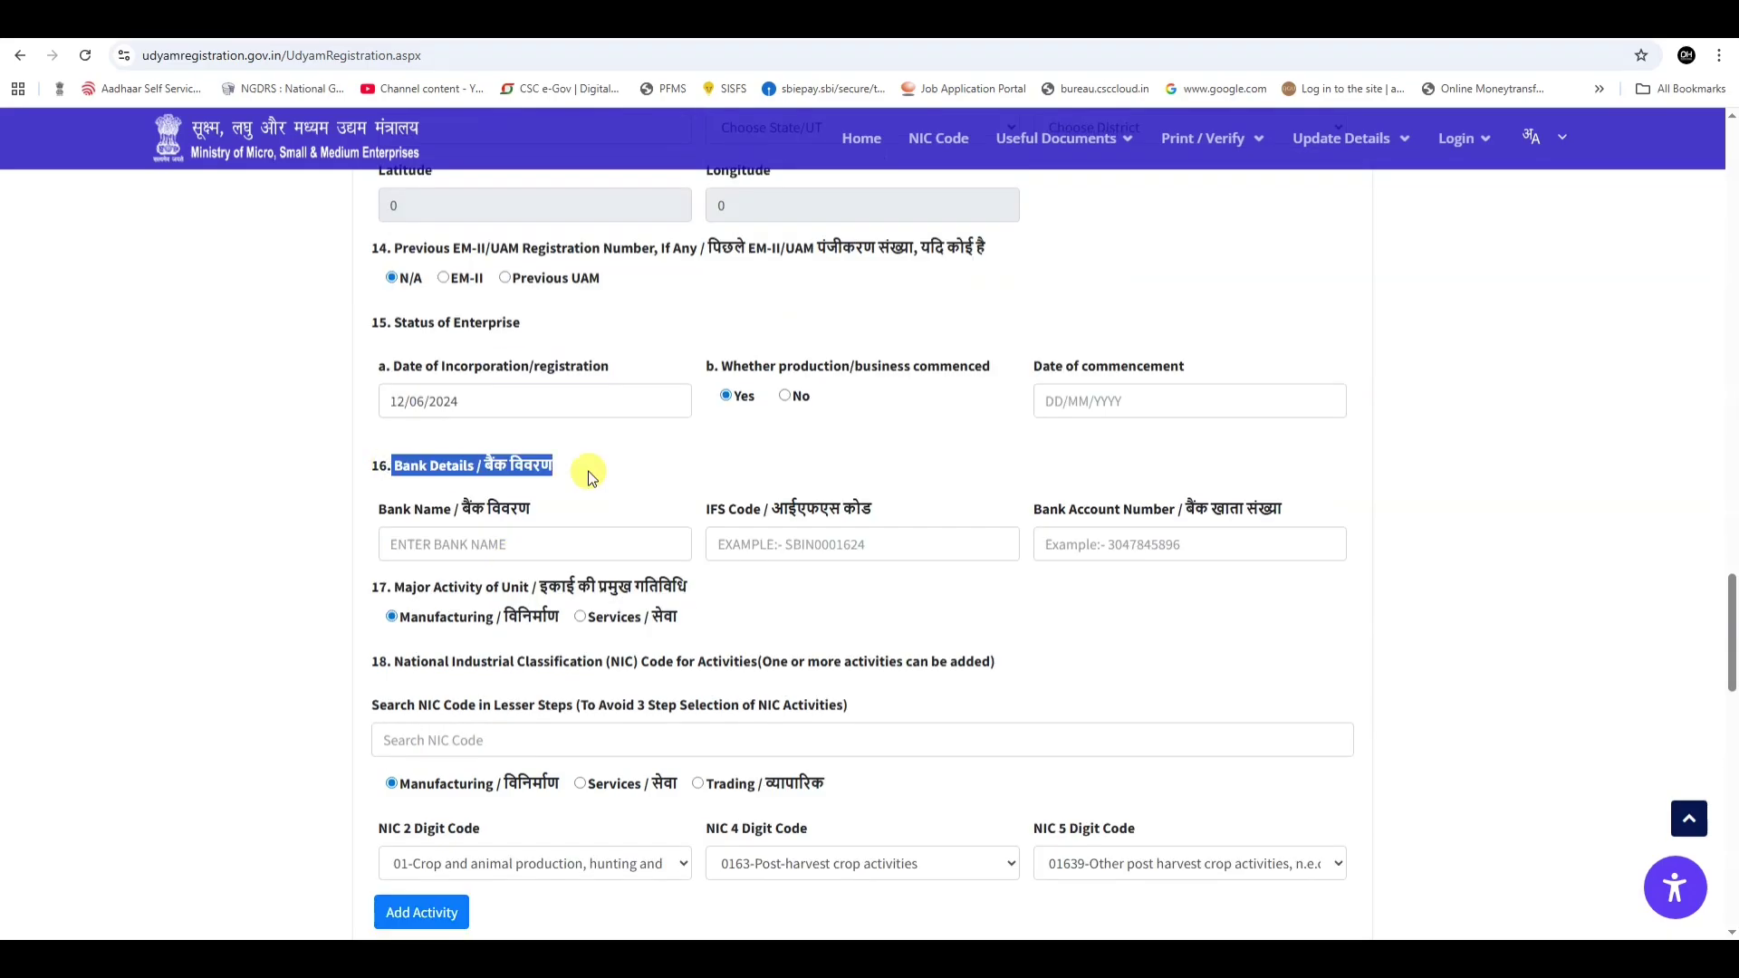
pyautogui.moveTo(387, 513); pyautogui.dragTo(435, 551)
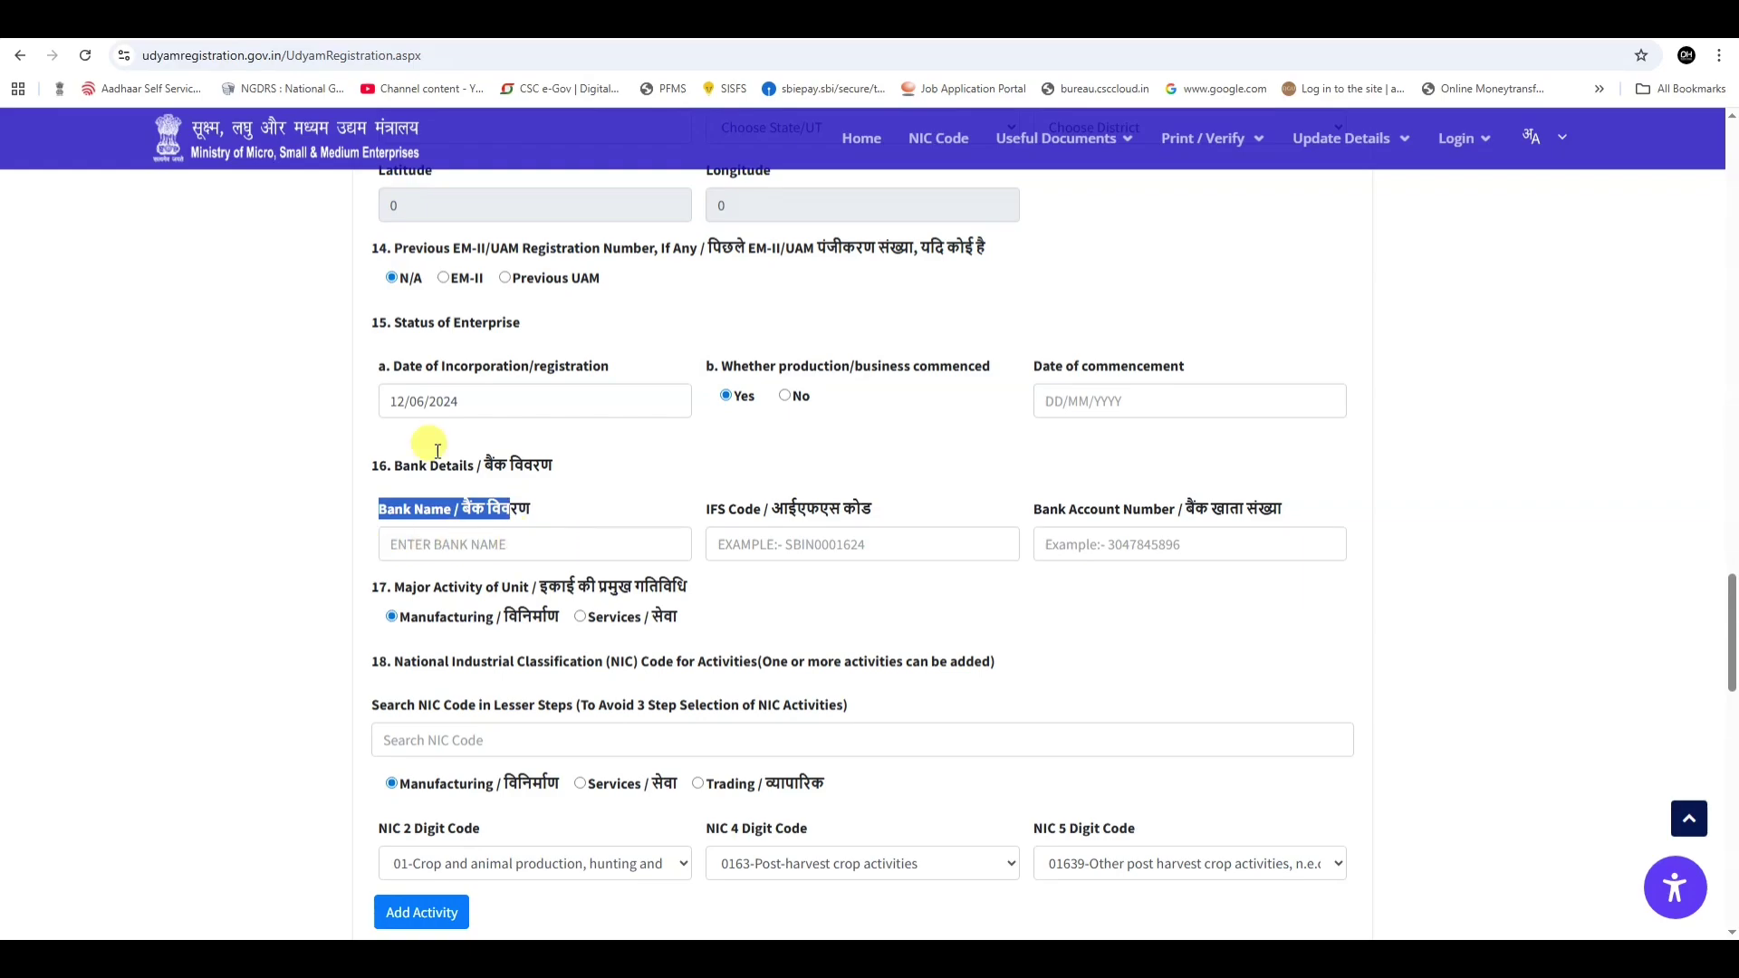
pyautogui.scroll(-1, 437, 450)
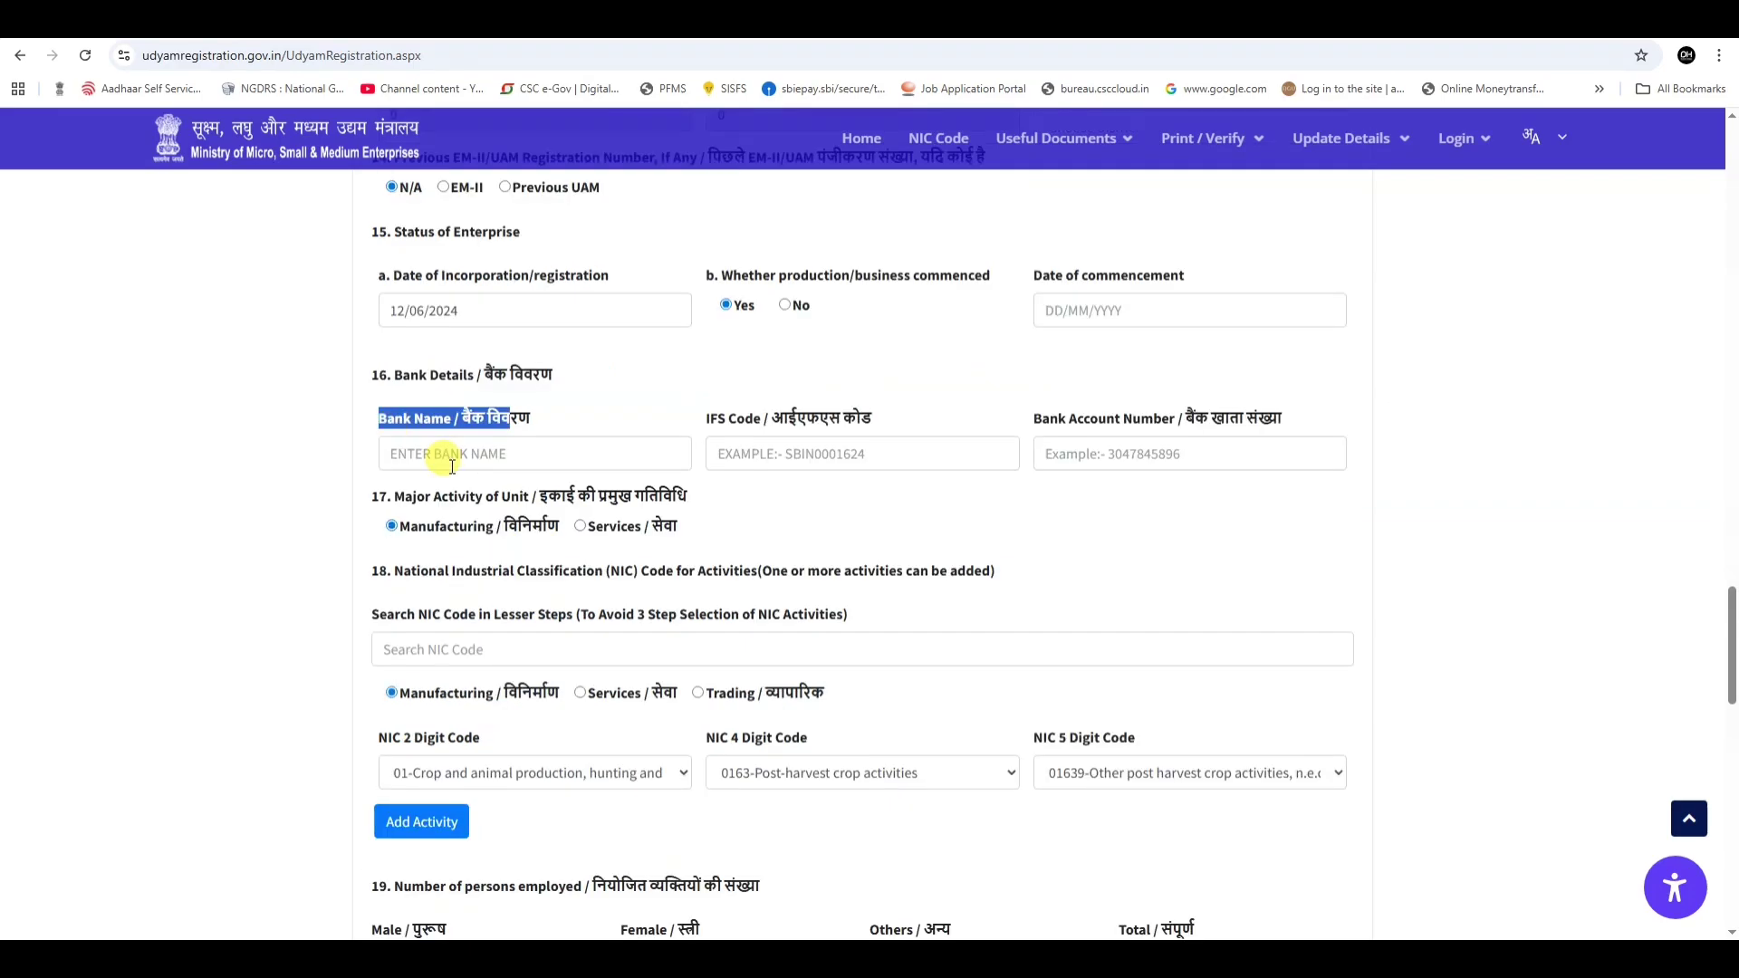
pyautogui.moveTo(693, 415); pyautogui.dragTo(843, 428)
pyautogui.click(807, 503)
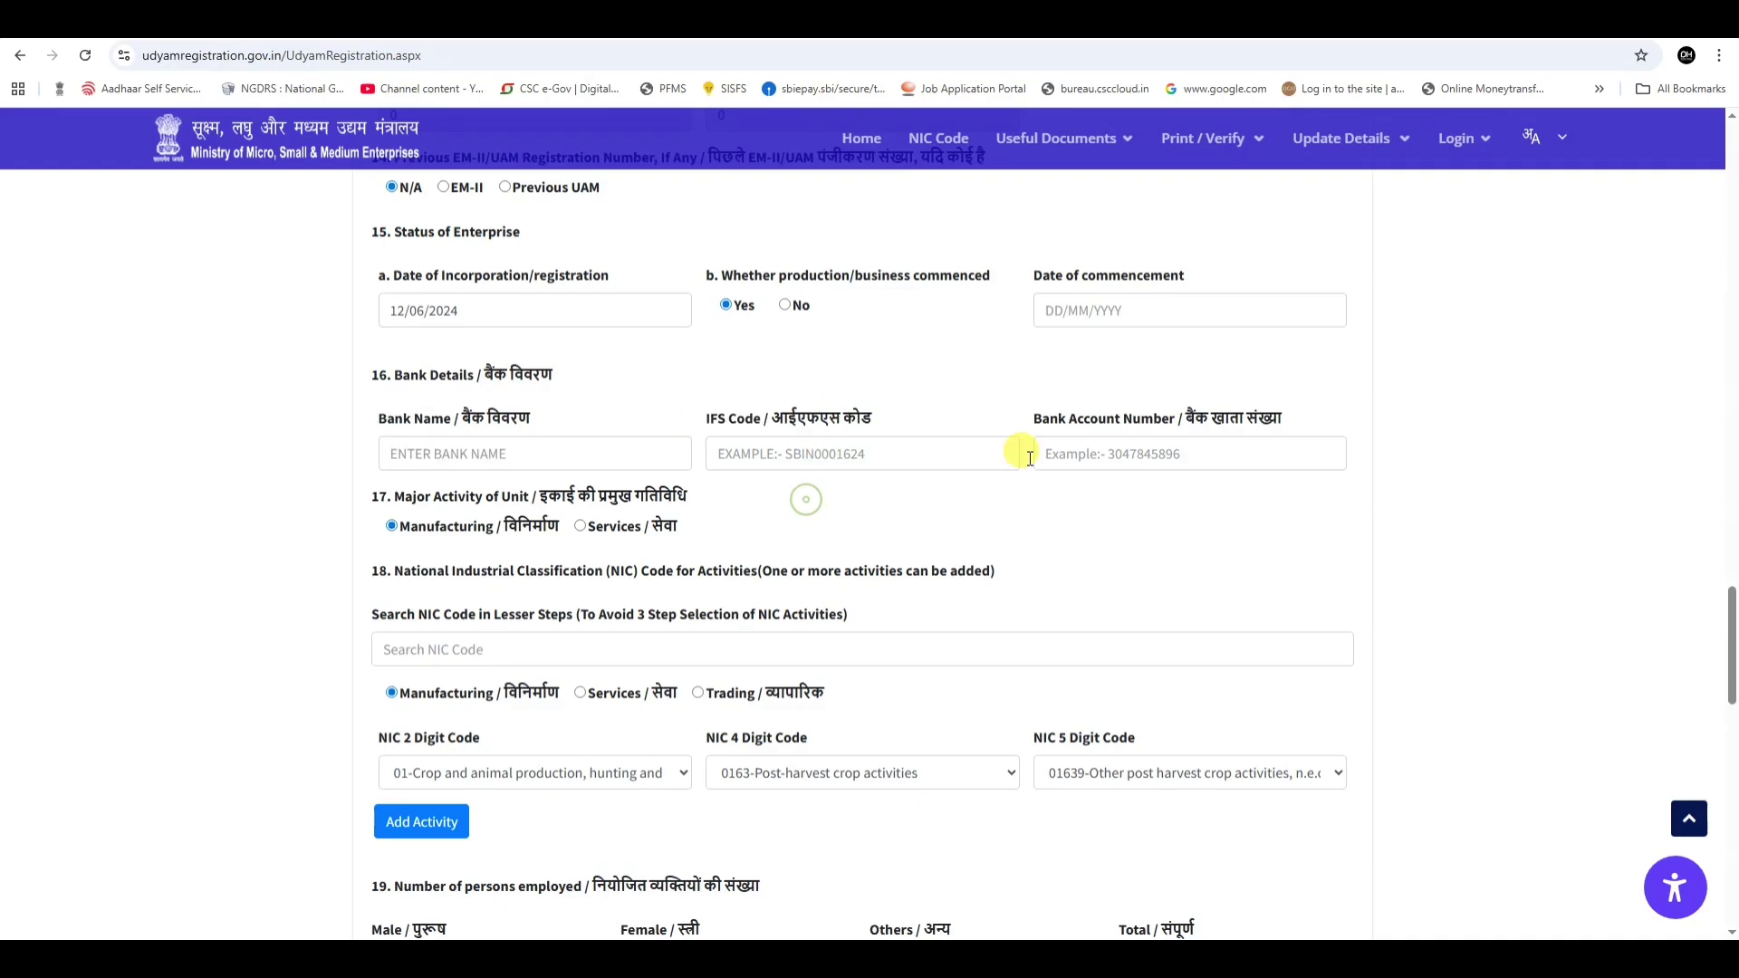
pyautogui.click(1028, 417)
pyautogui.moveTo(1144, 423); pyautogui.dragTo(1173, 409)
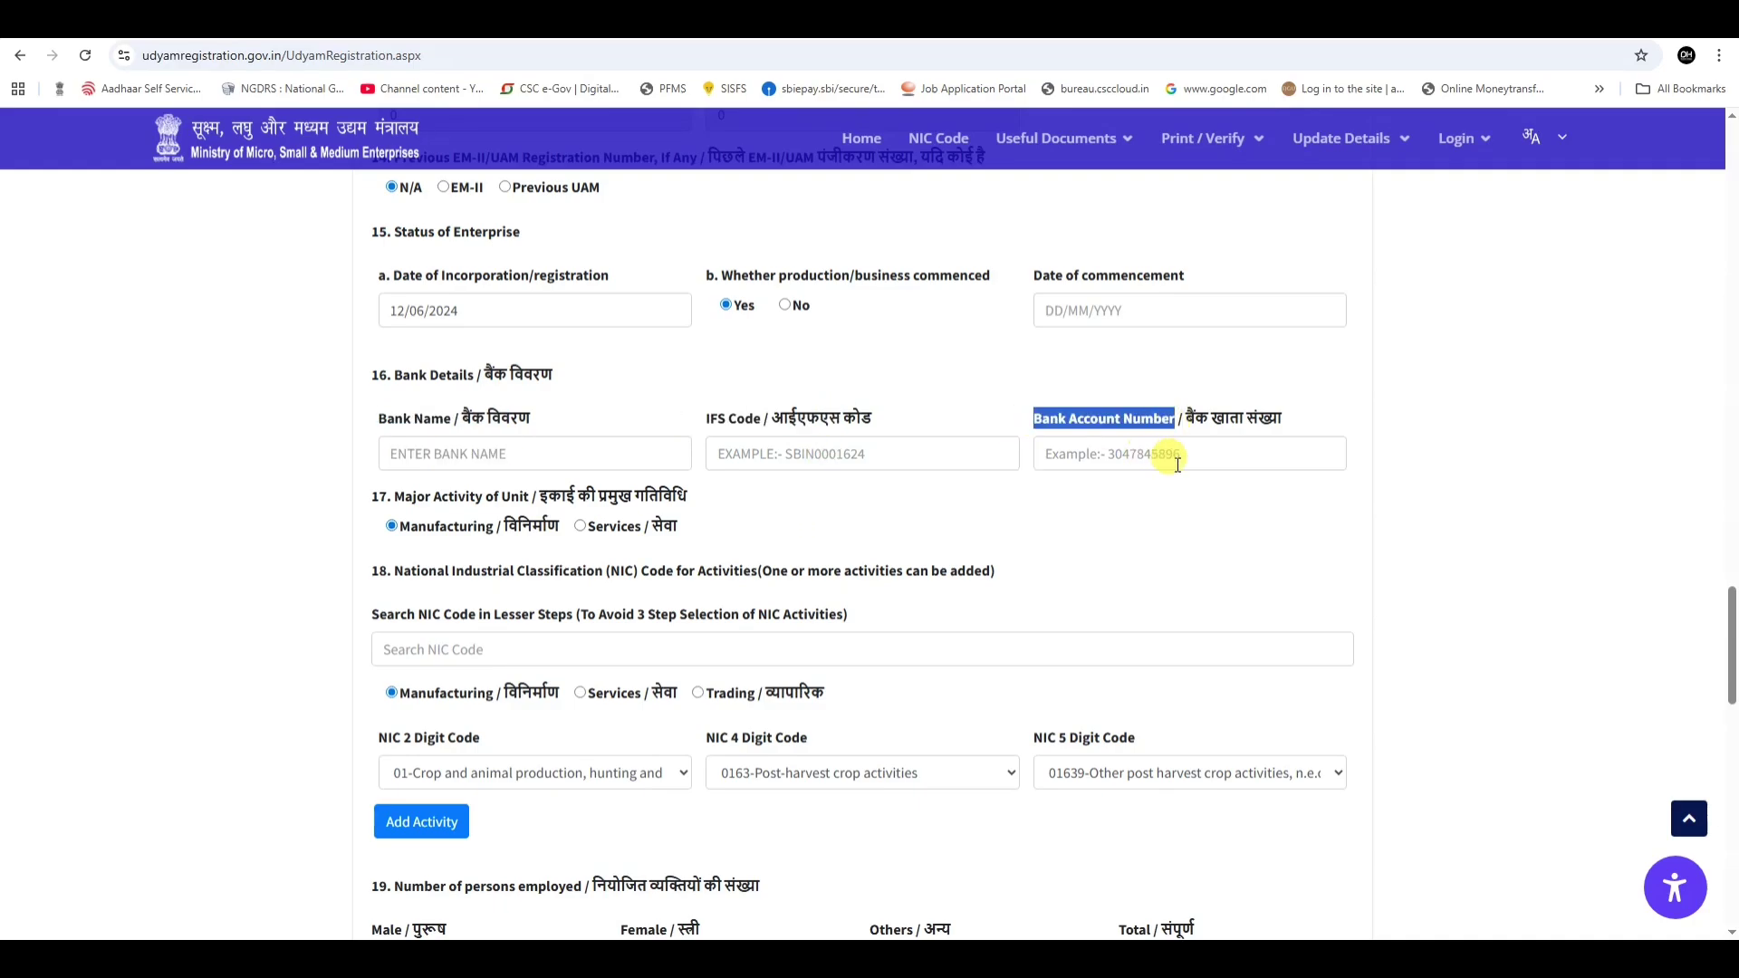
pyautogui.click(1126, 453)
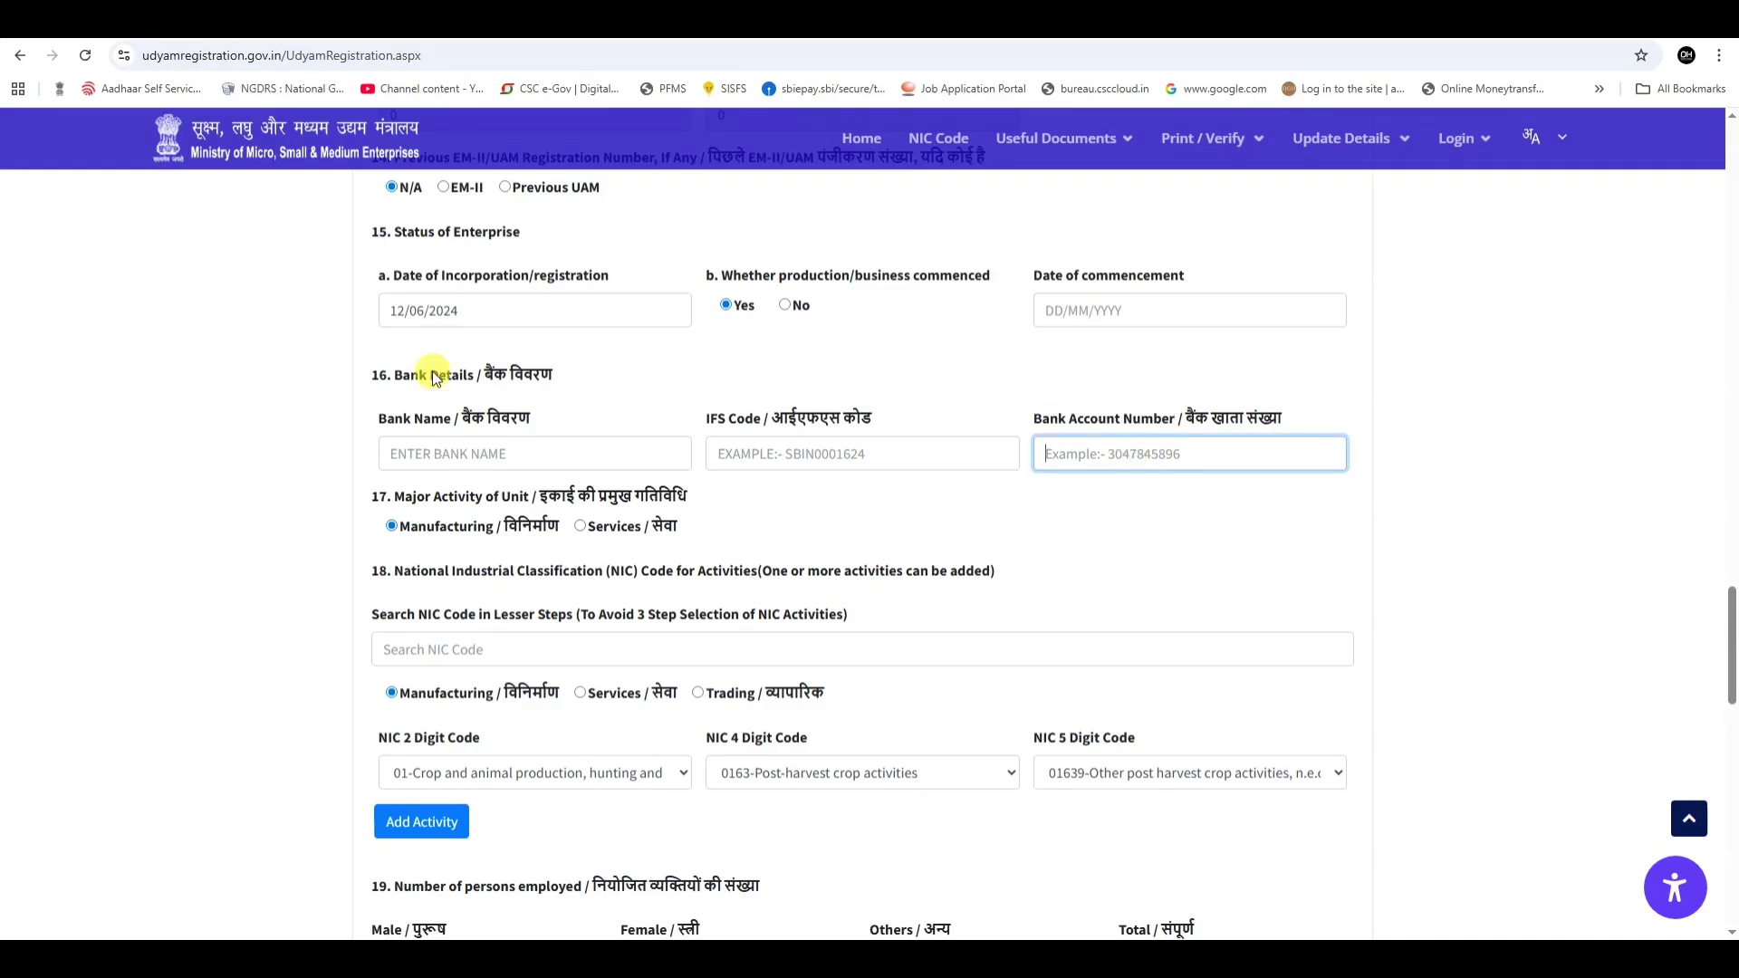
# Examine the Manufacturing and Services options for the Major Activity of Unit.
pyautogui.scroll(-2, 434, 376)
pyautogui.click(390, 322)
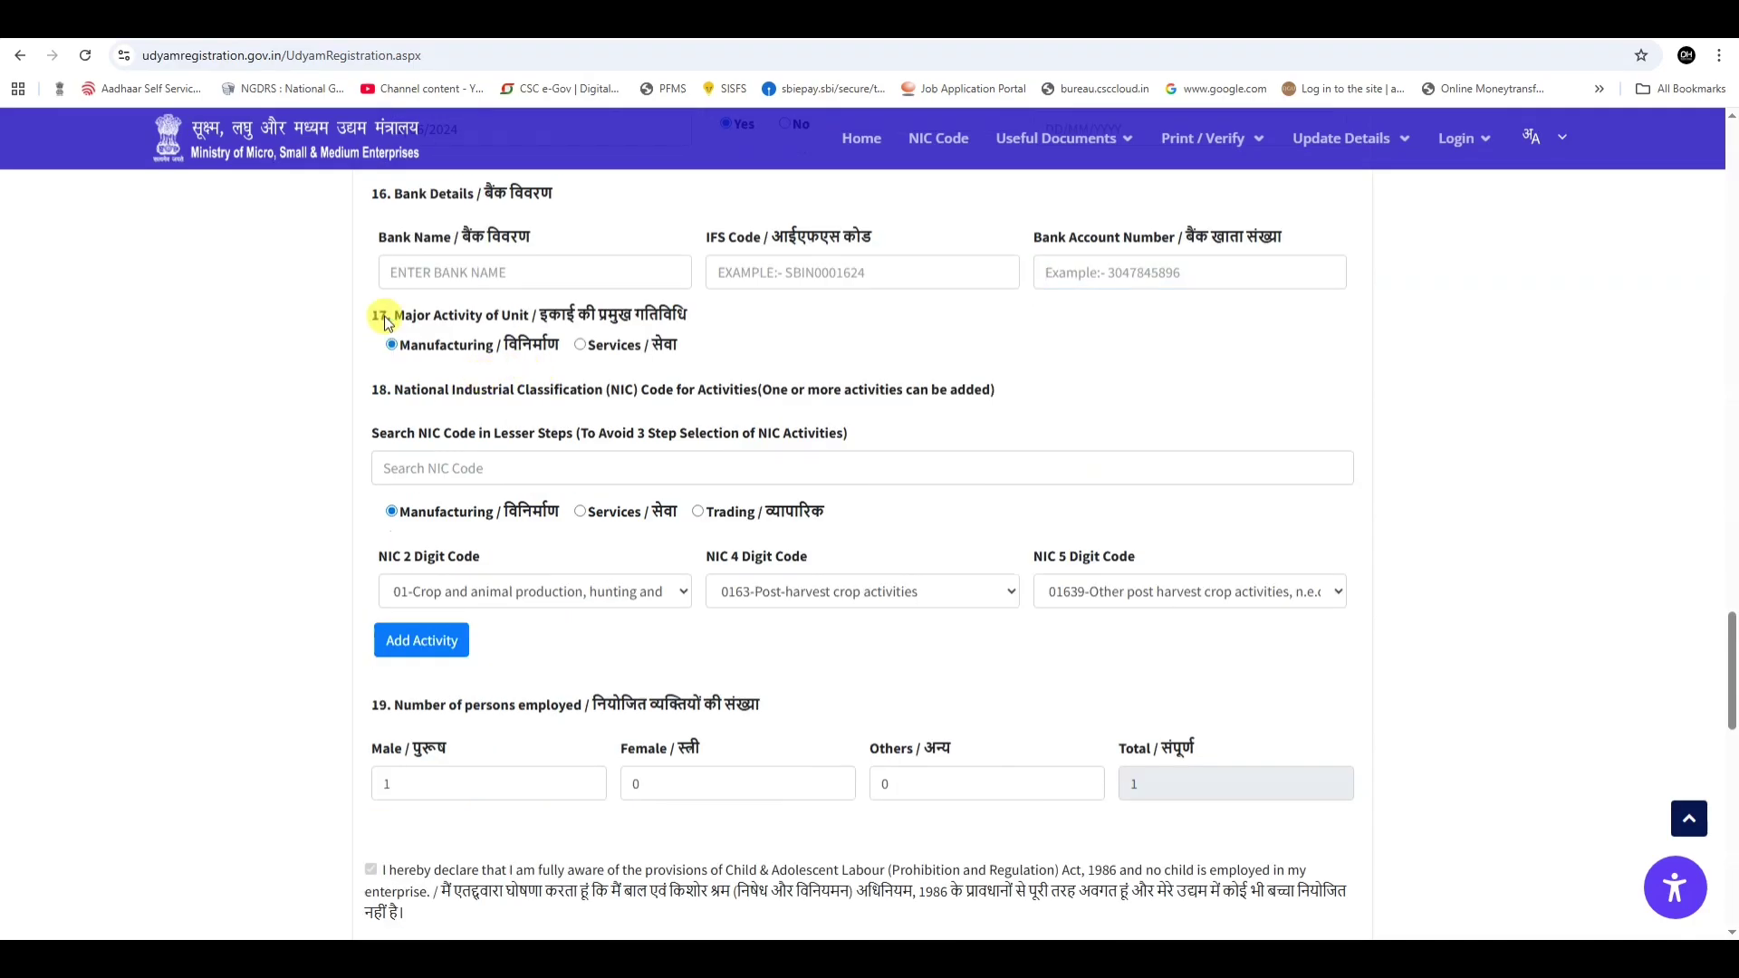
pyautogui.moveTo(396, 323); pyautogui.dragTo(532, 322)
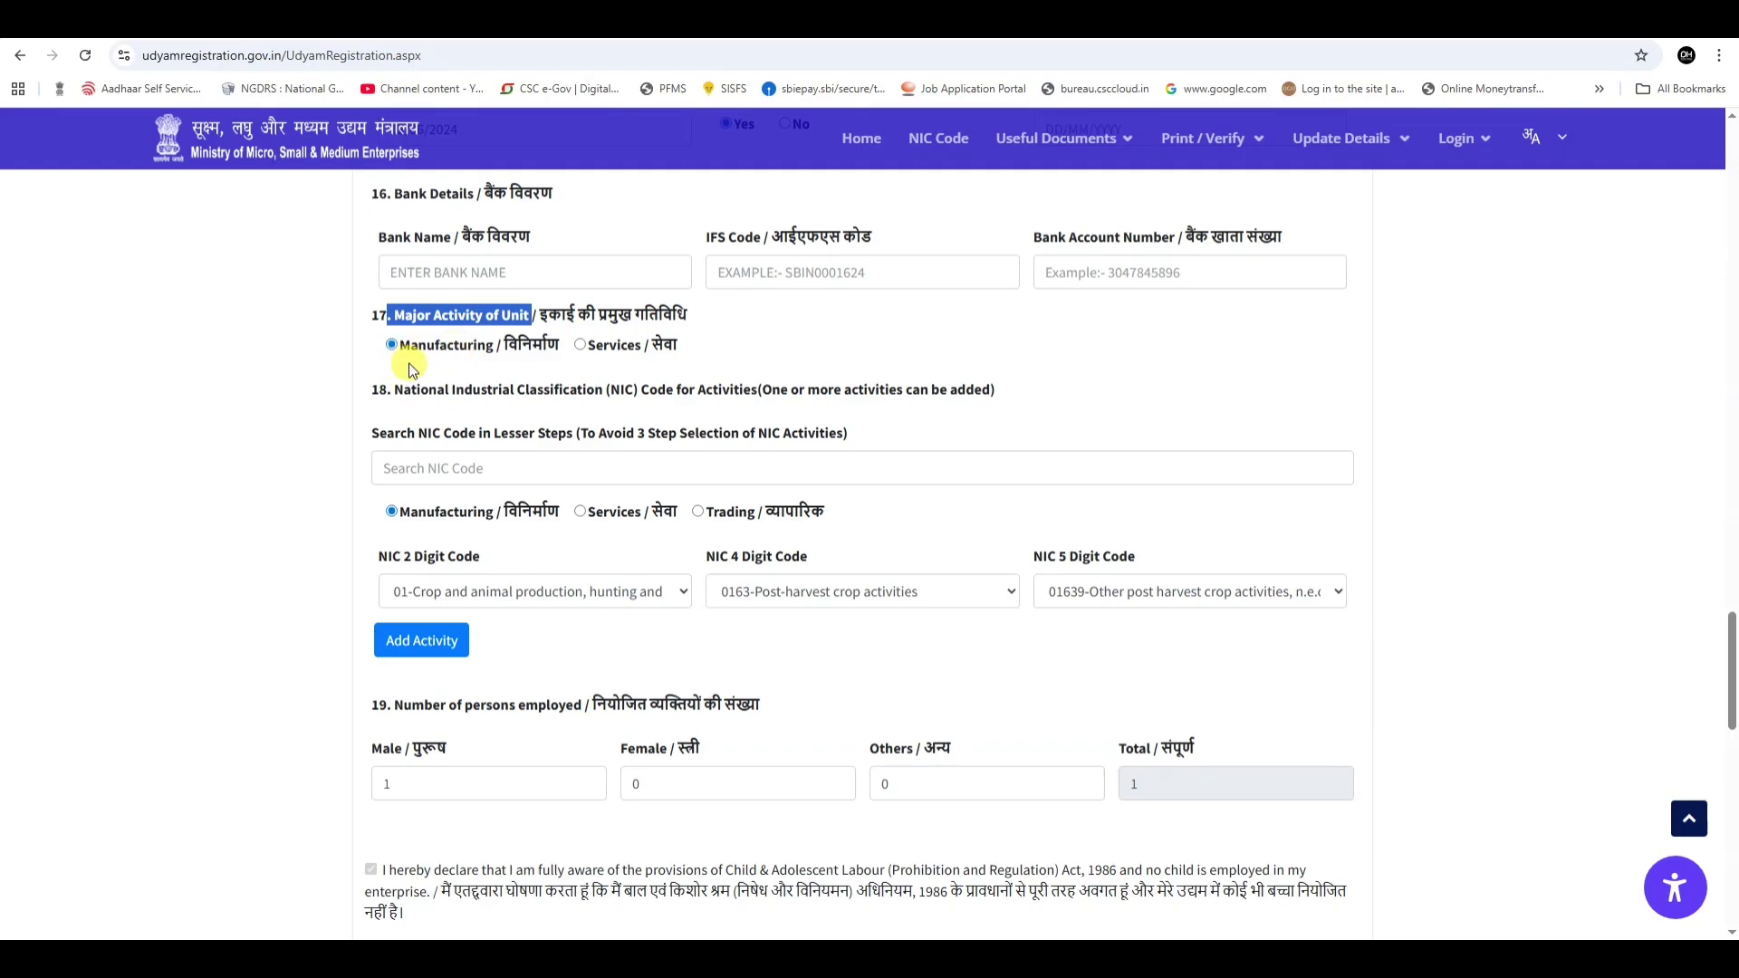
# Choose 01-Crop and animal production, hunting and related service activities as the NIC 2 digit code for manufacturing.
pyautogui.scroll(-1, 410, 367)
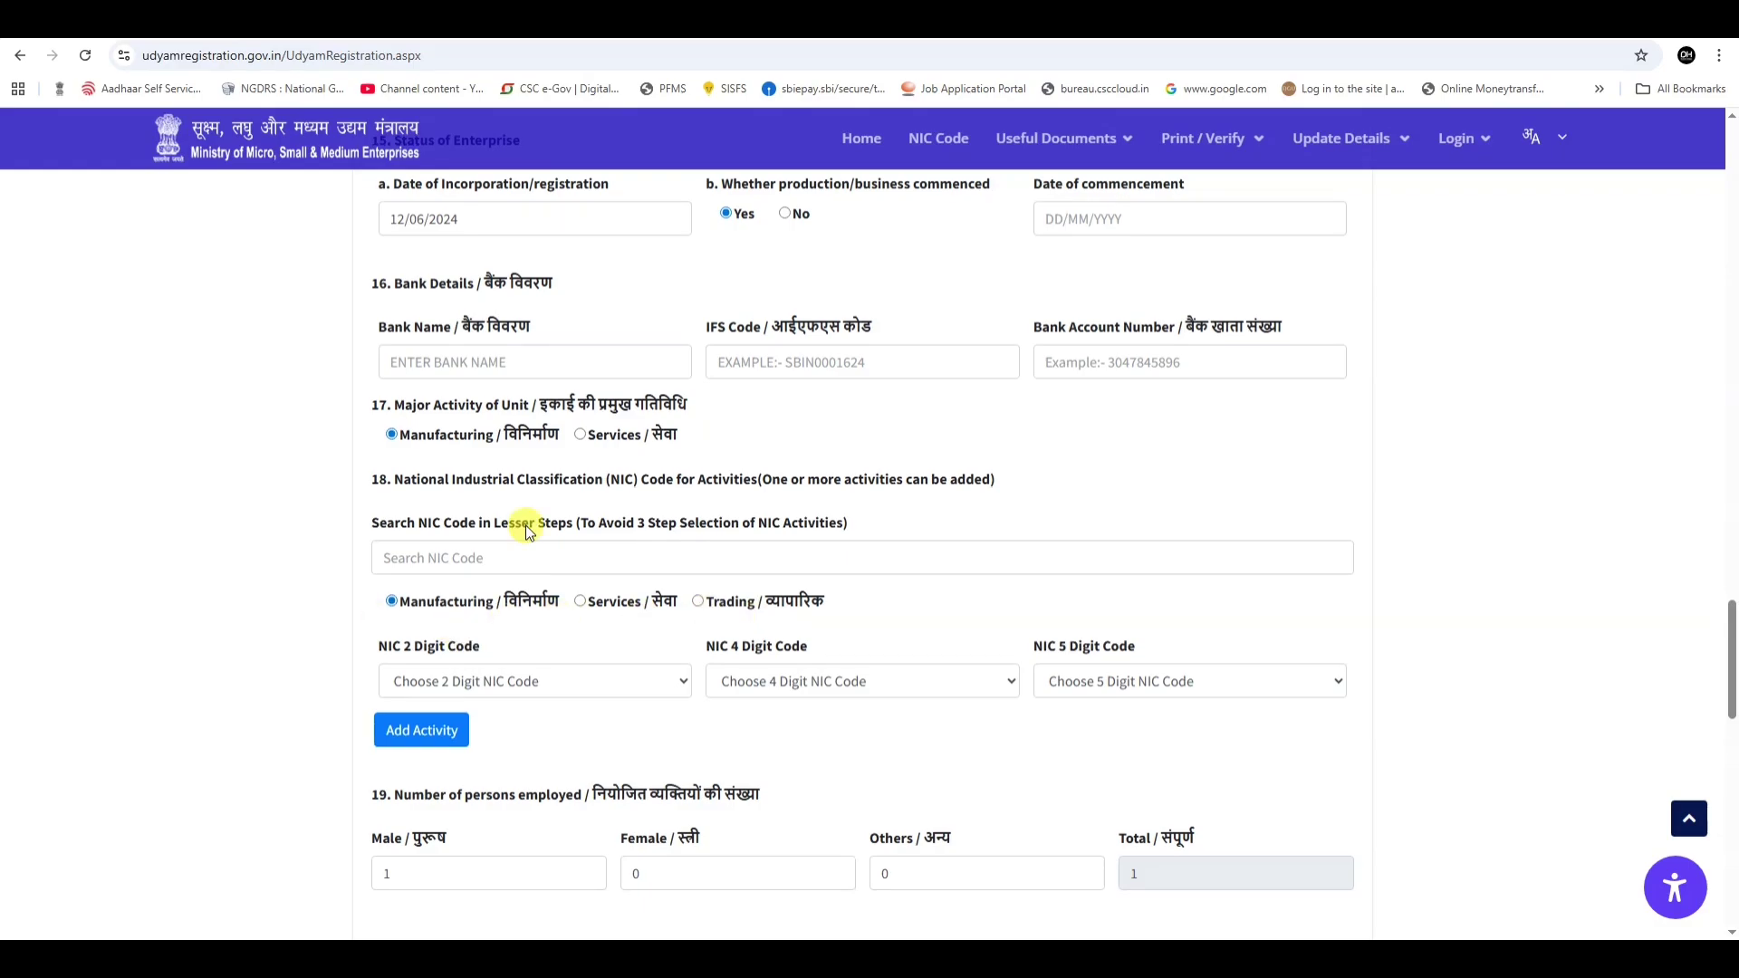
pyautogui.scroll(-2, 528, 532)
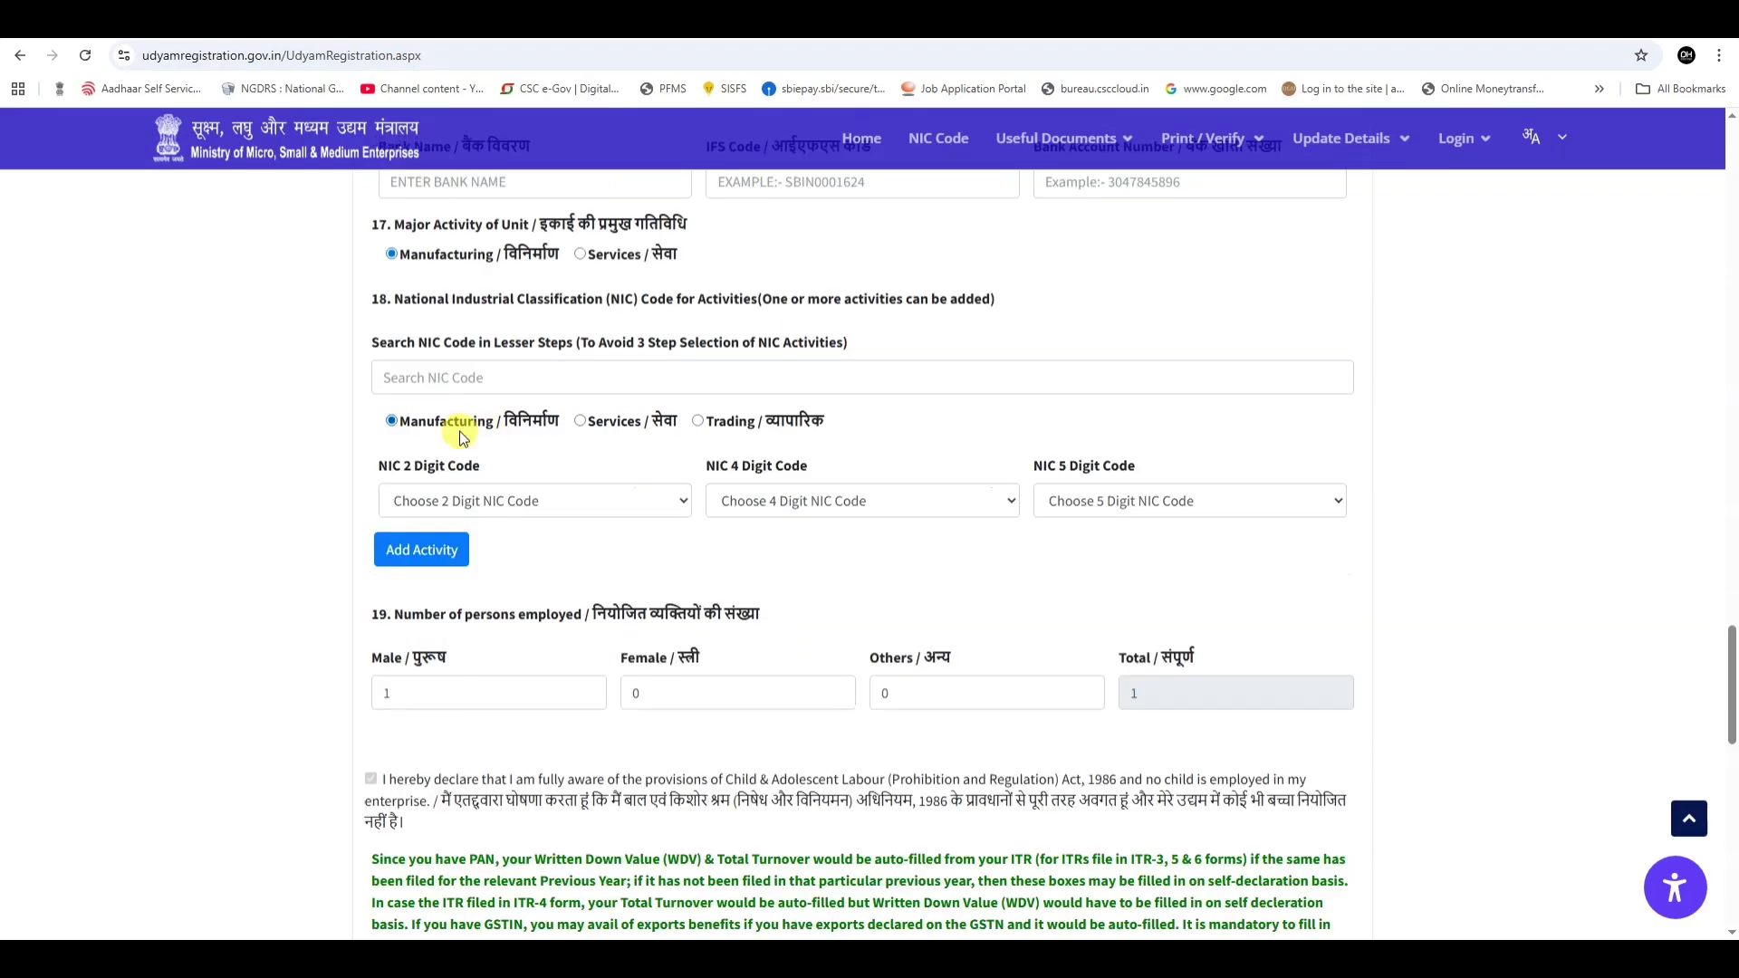
pyautogui.click(501, 512)
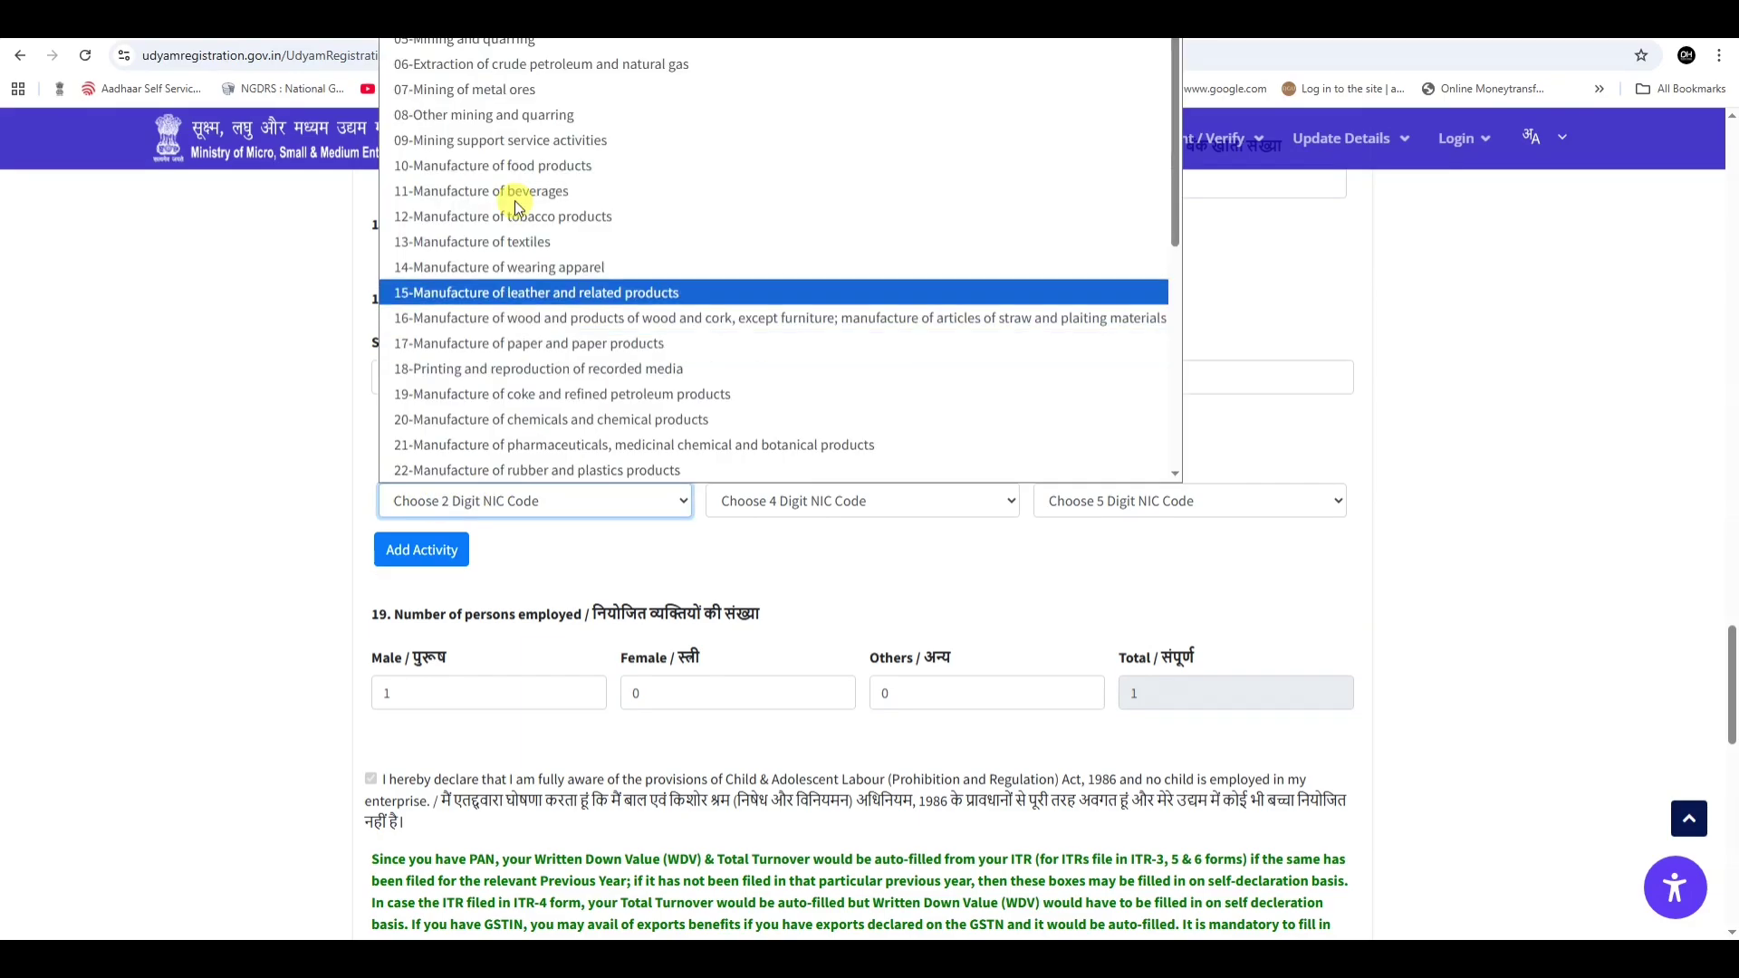
pyautogui.scroll(-5, 541, 349)
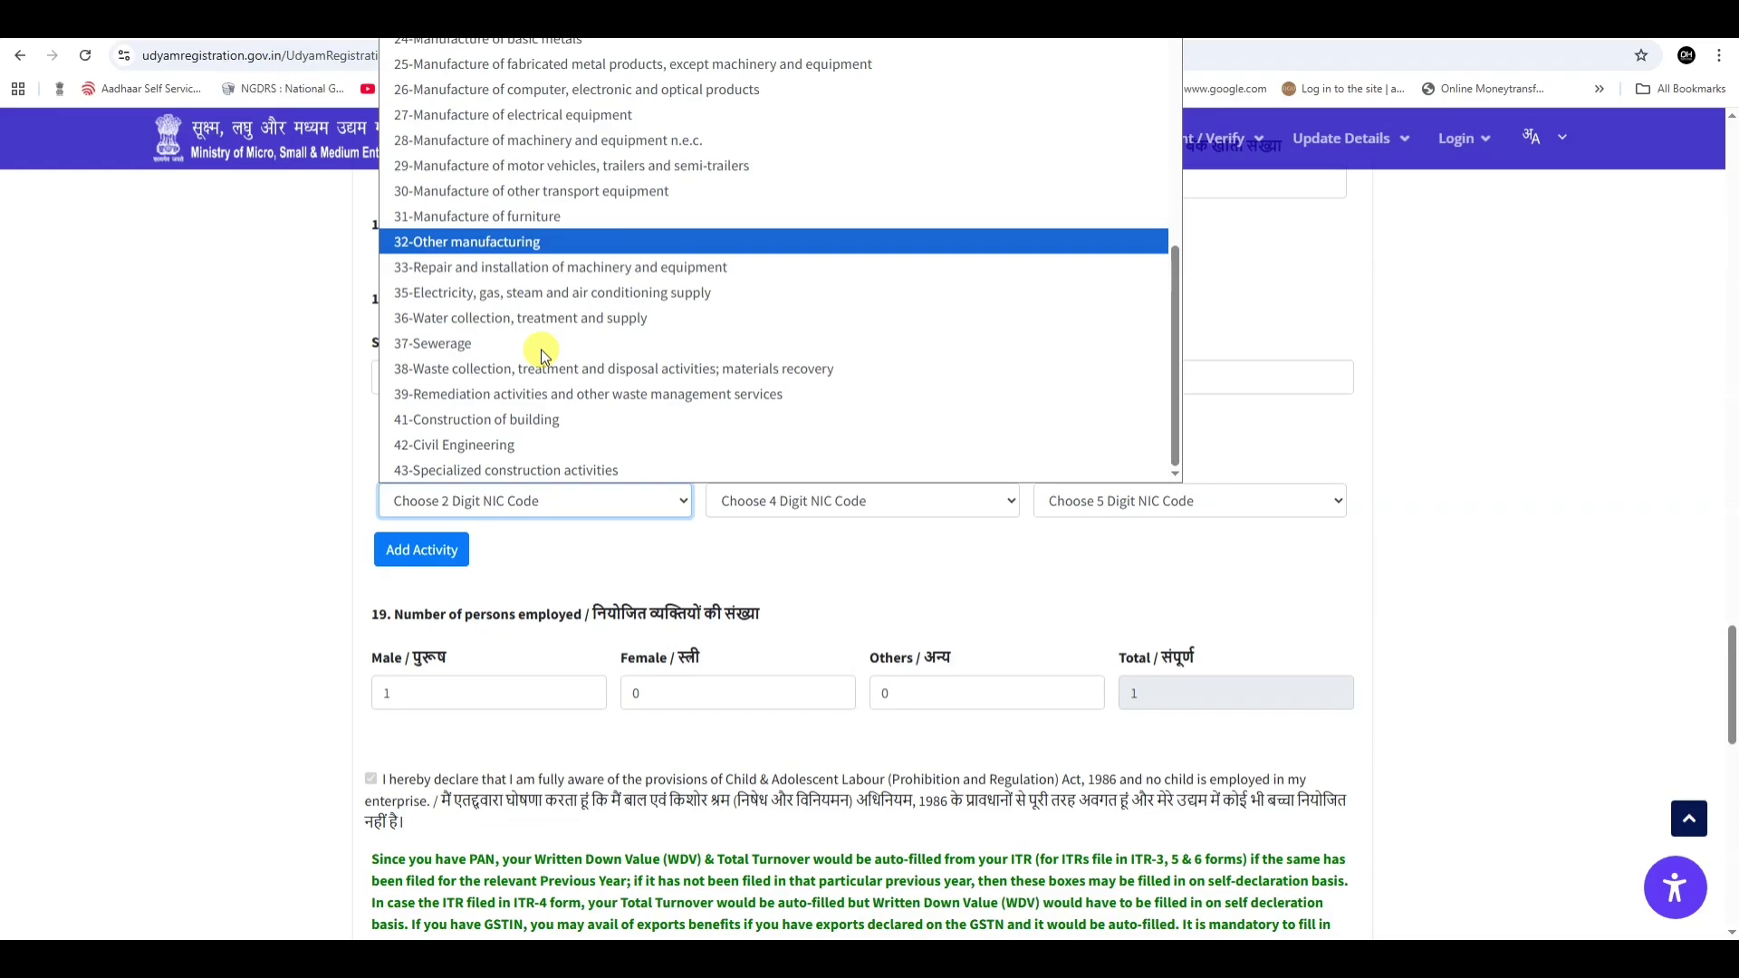
pyautogui.scroll(6, 541, 350)
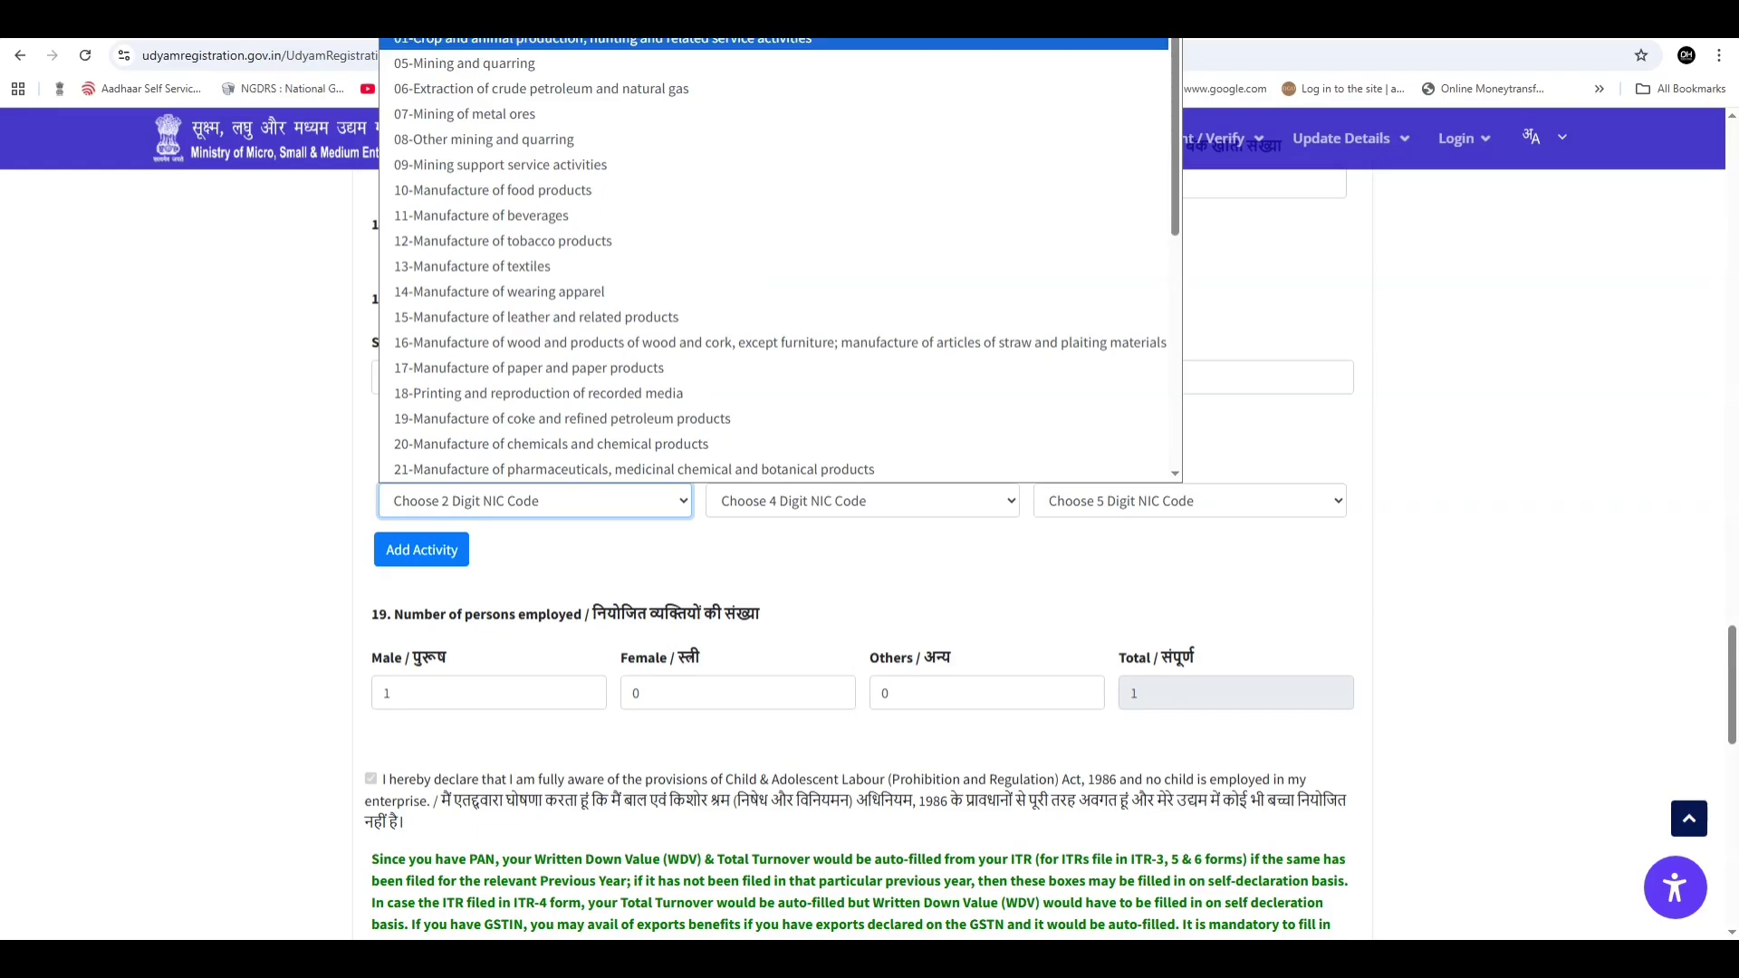
pyautogui.press('Return')
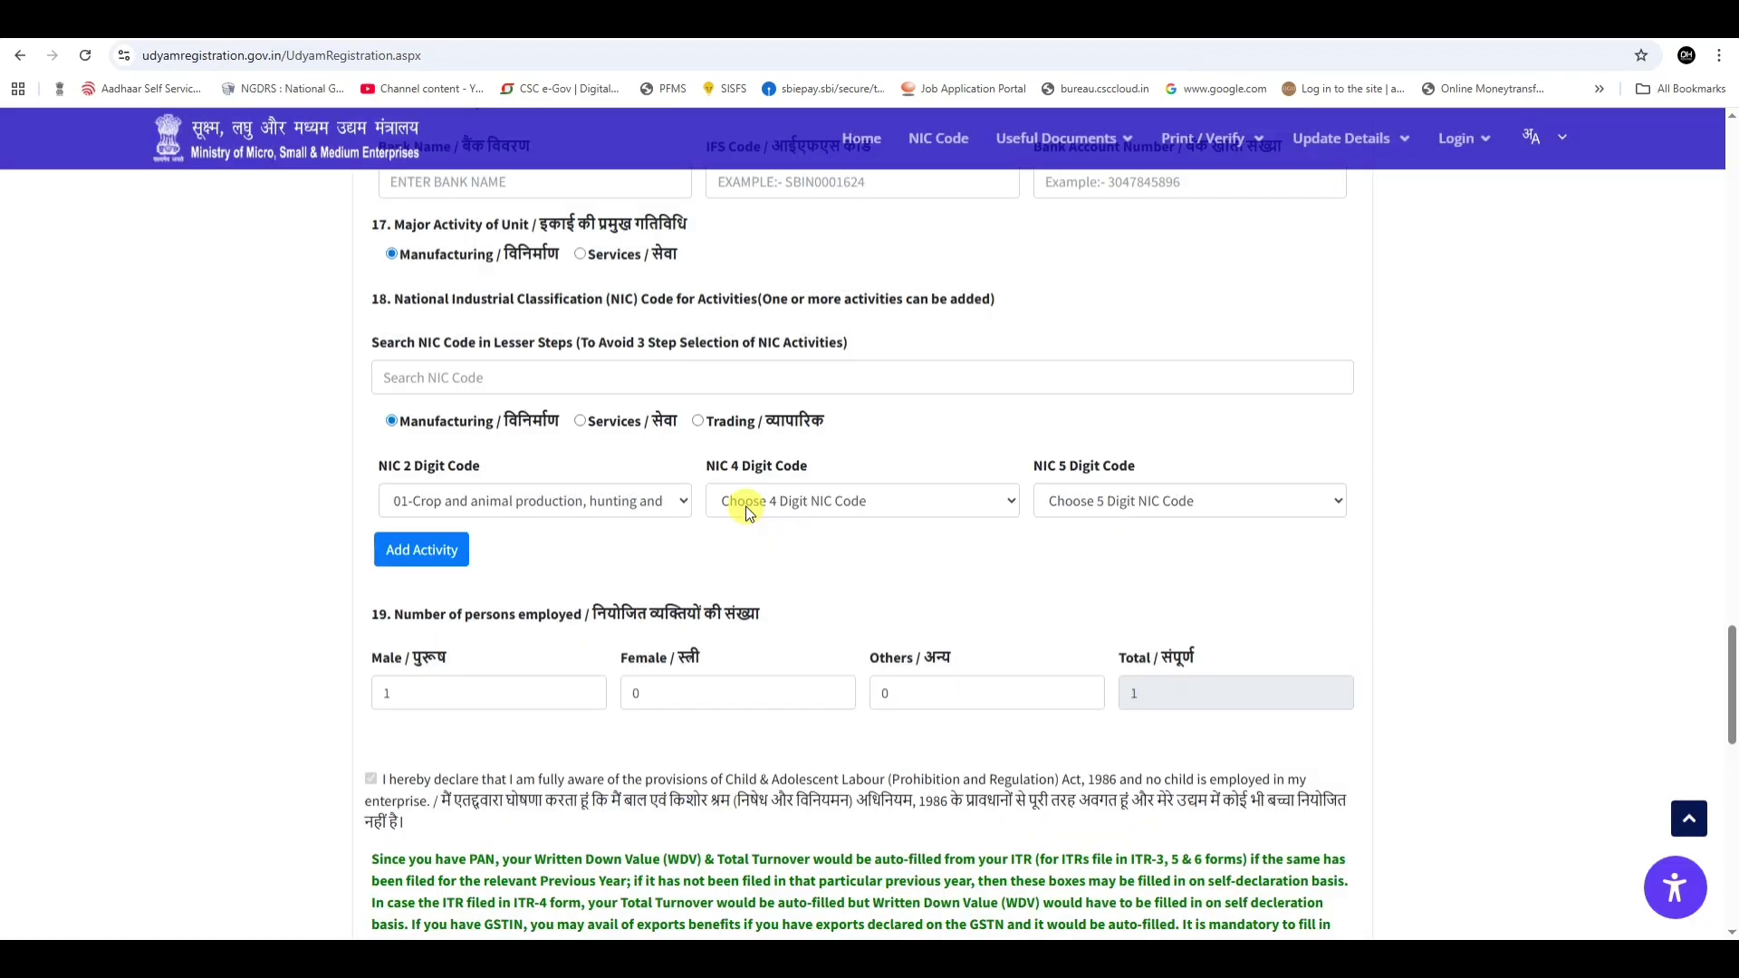
# Set the NIC 4 digit code to 0163-Post-harvest crop activities and the 5 digit code to 01639-Other post harvest crop activities, n.e.c.
pyautogui.click(747, 507)
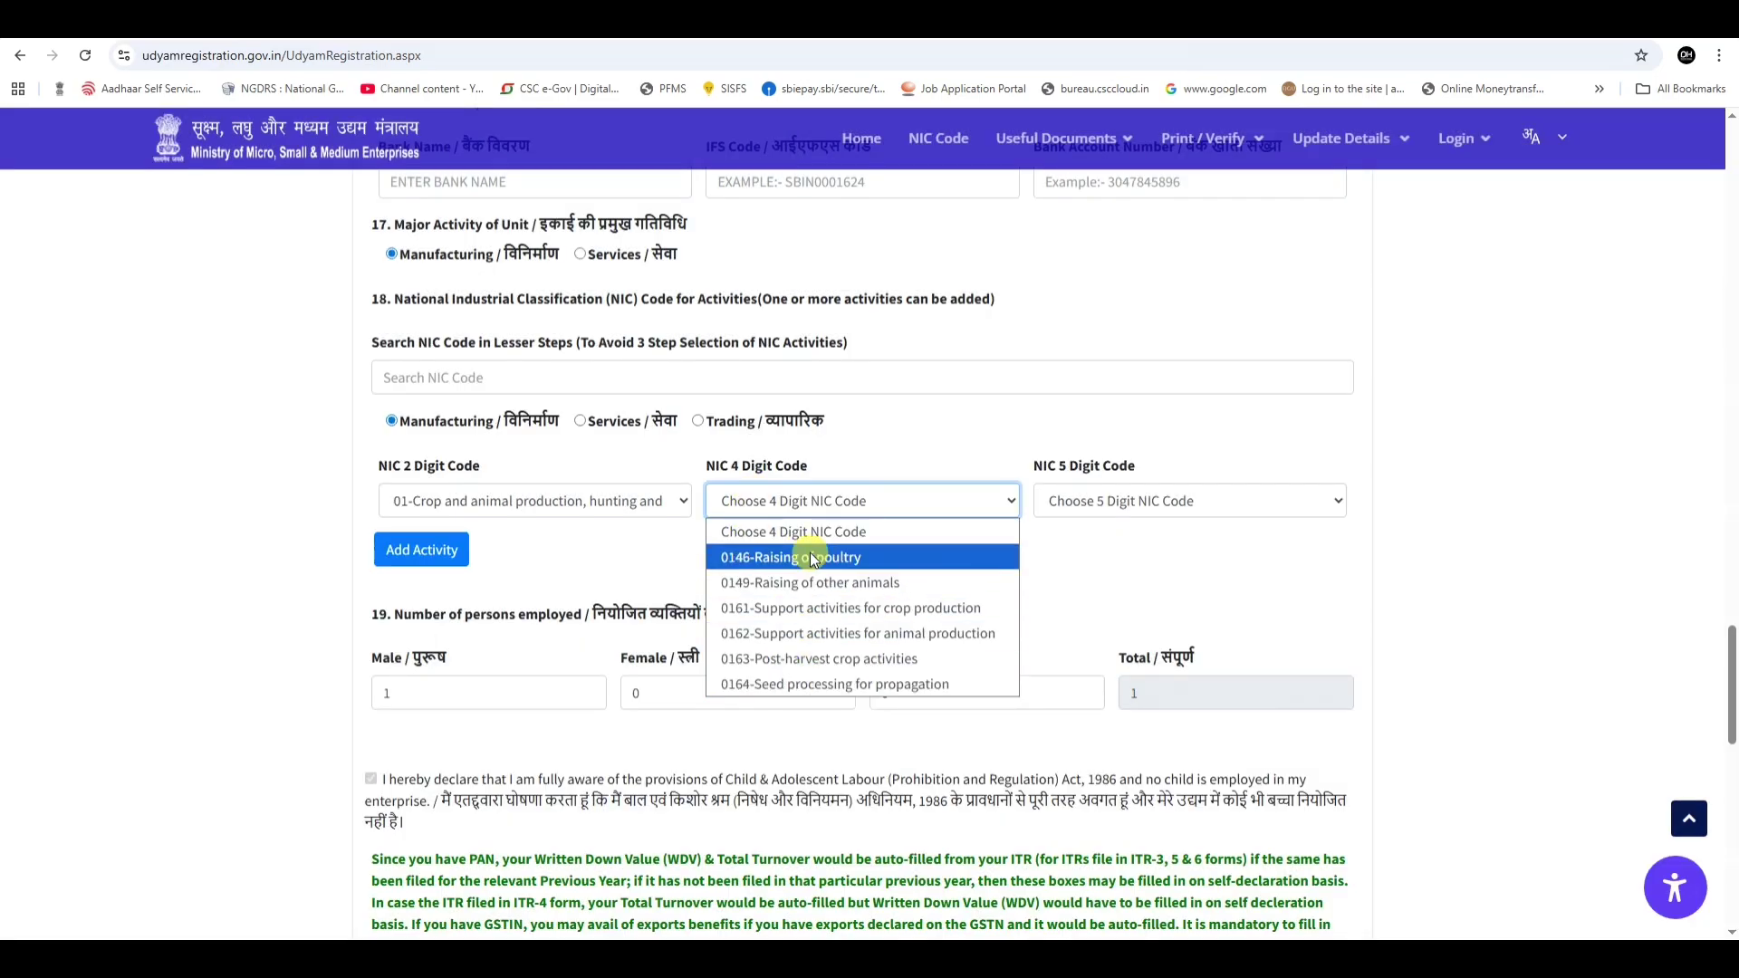
pyautogui.click(860, 659)
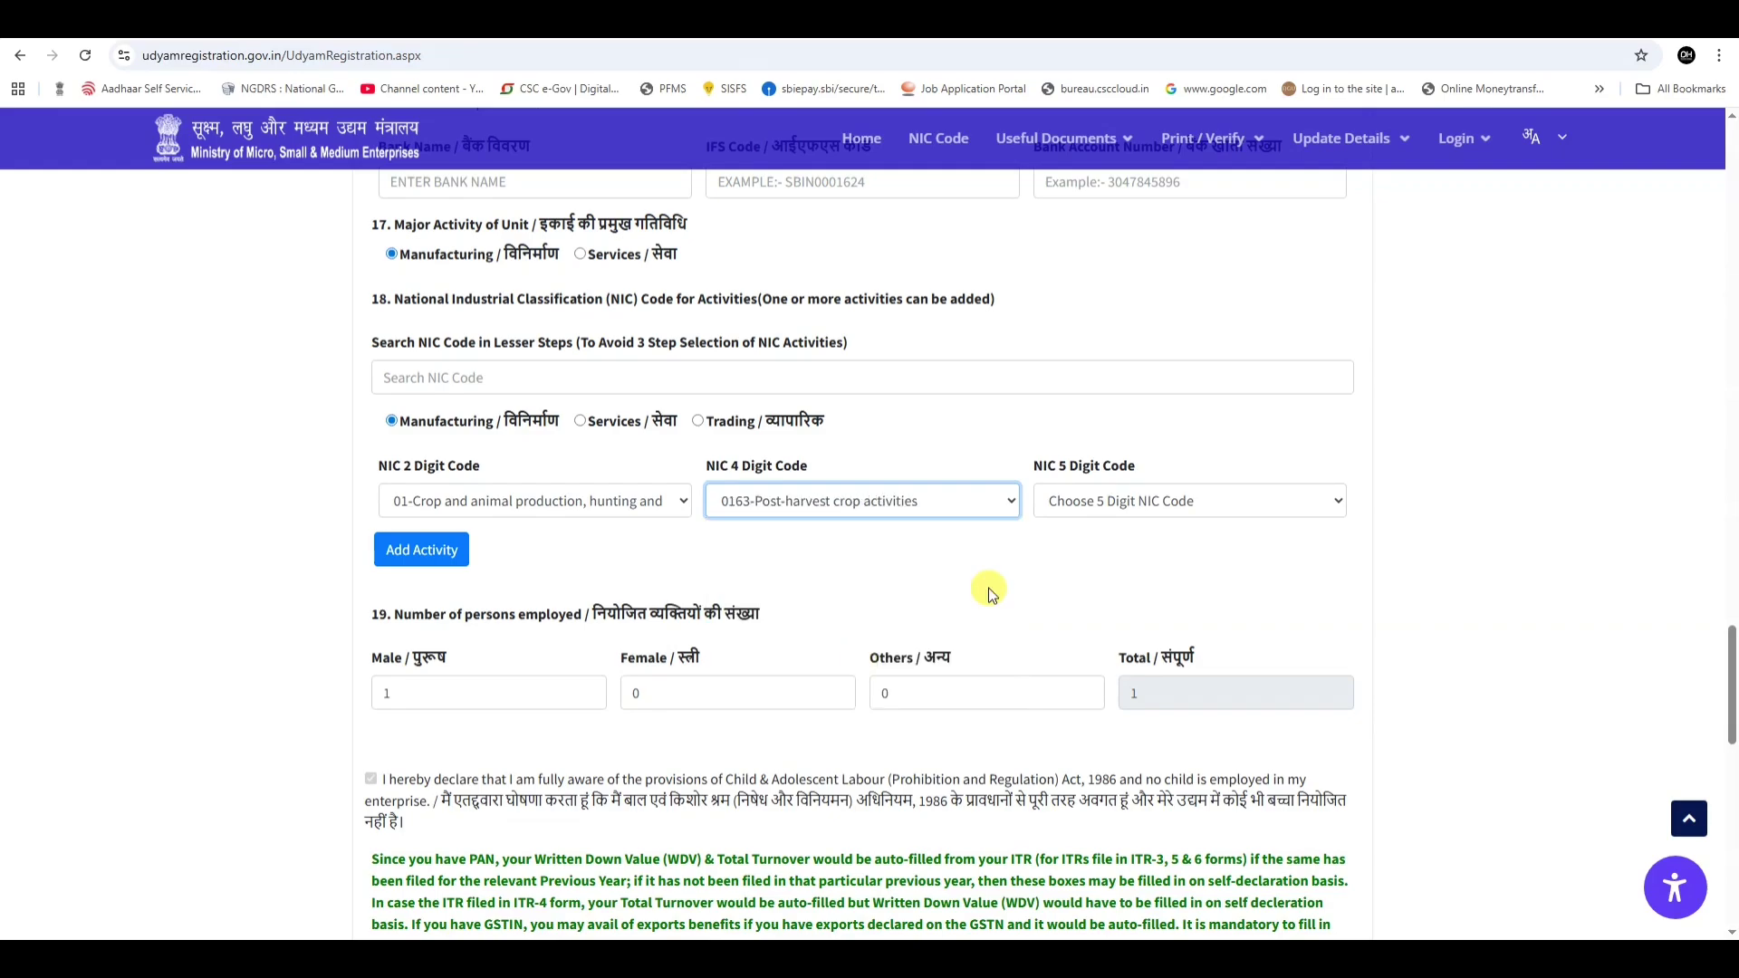
pyautogui.click(1105, 501)
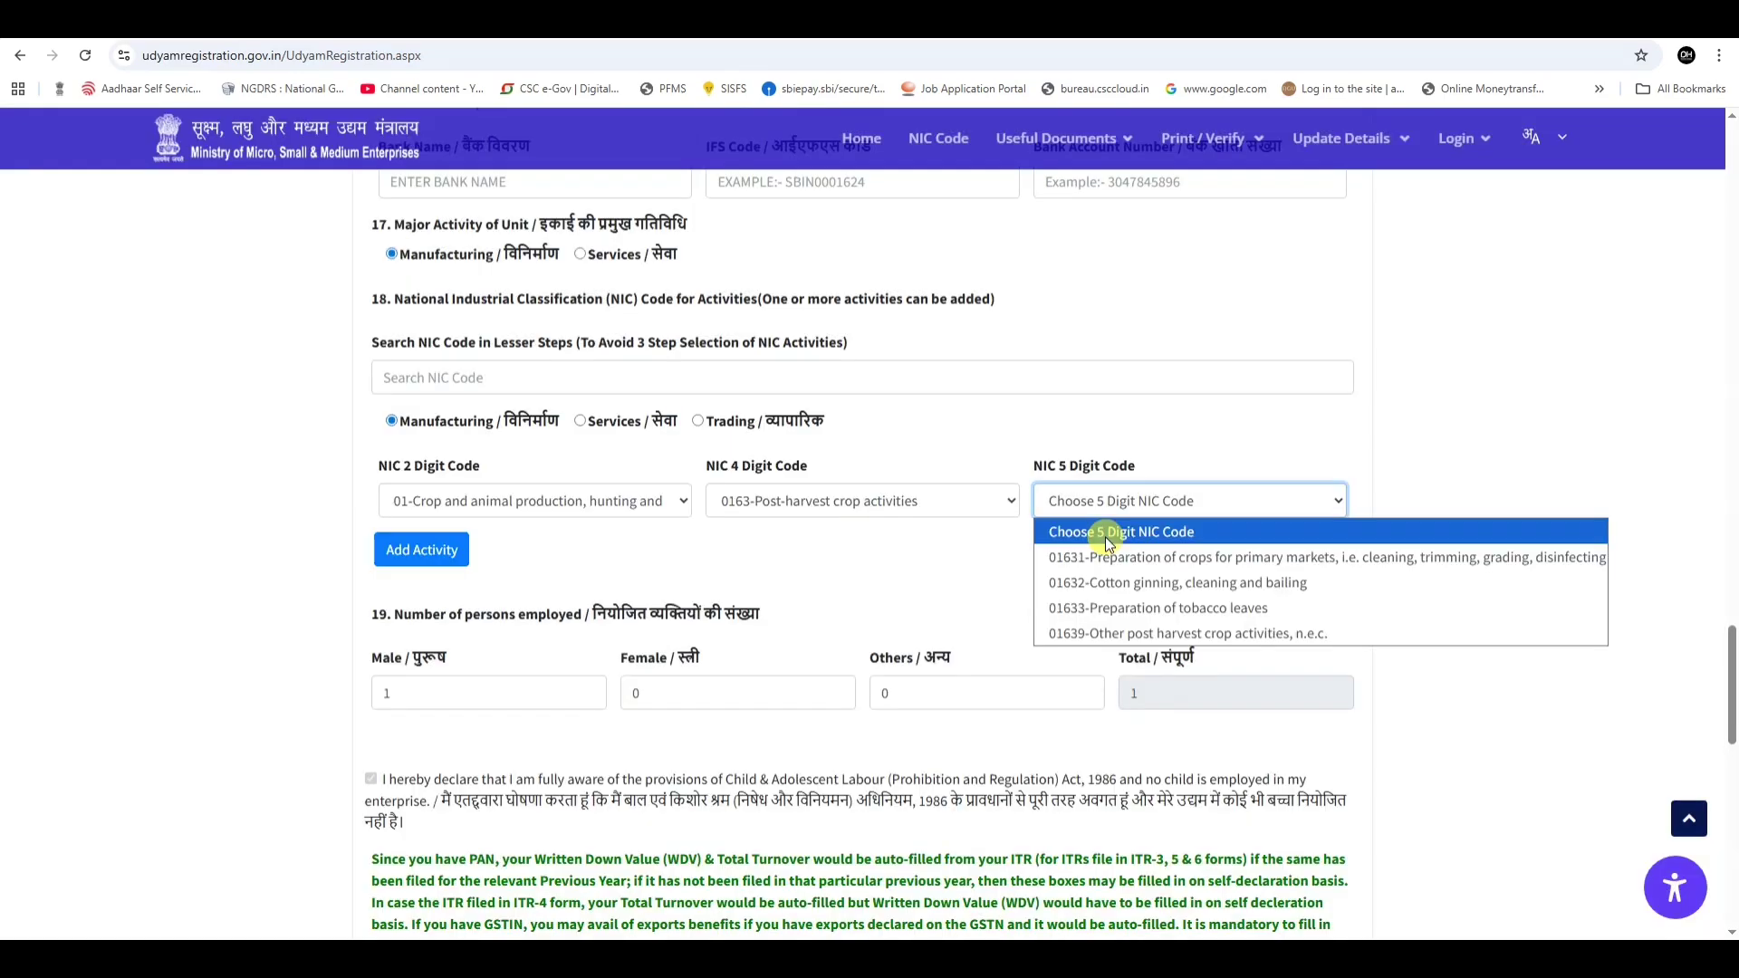
pyautogui.click(1161, 631)
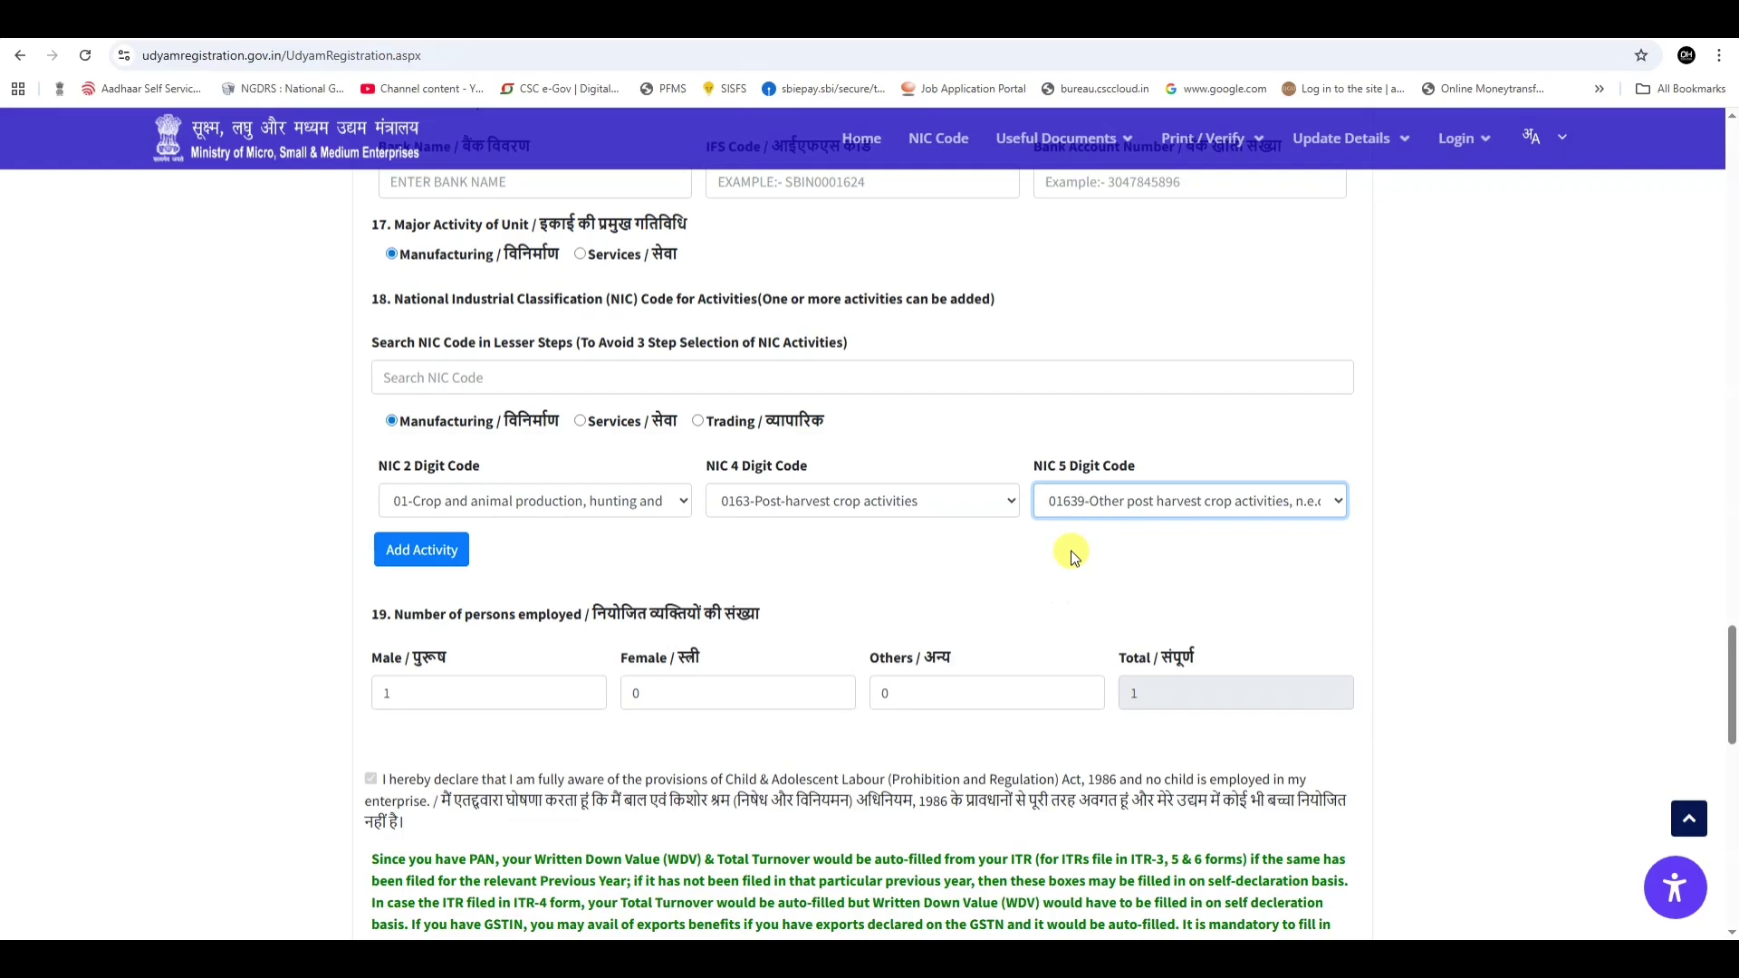
pyautogui.scroll(-2, 681, 554)
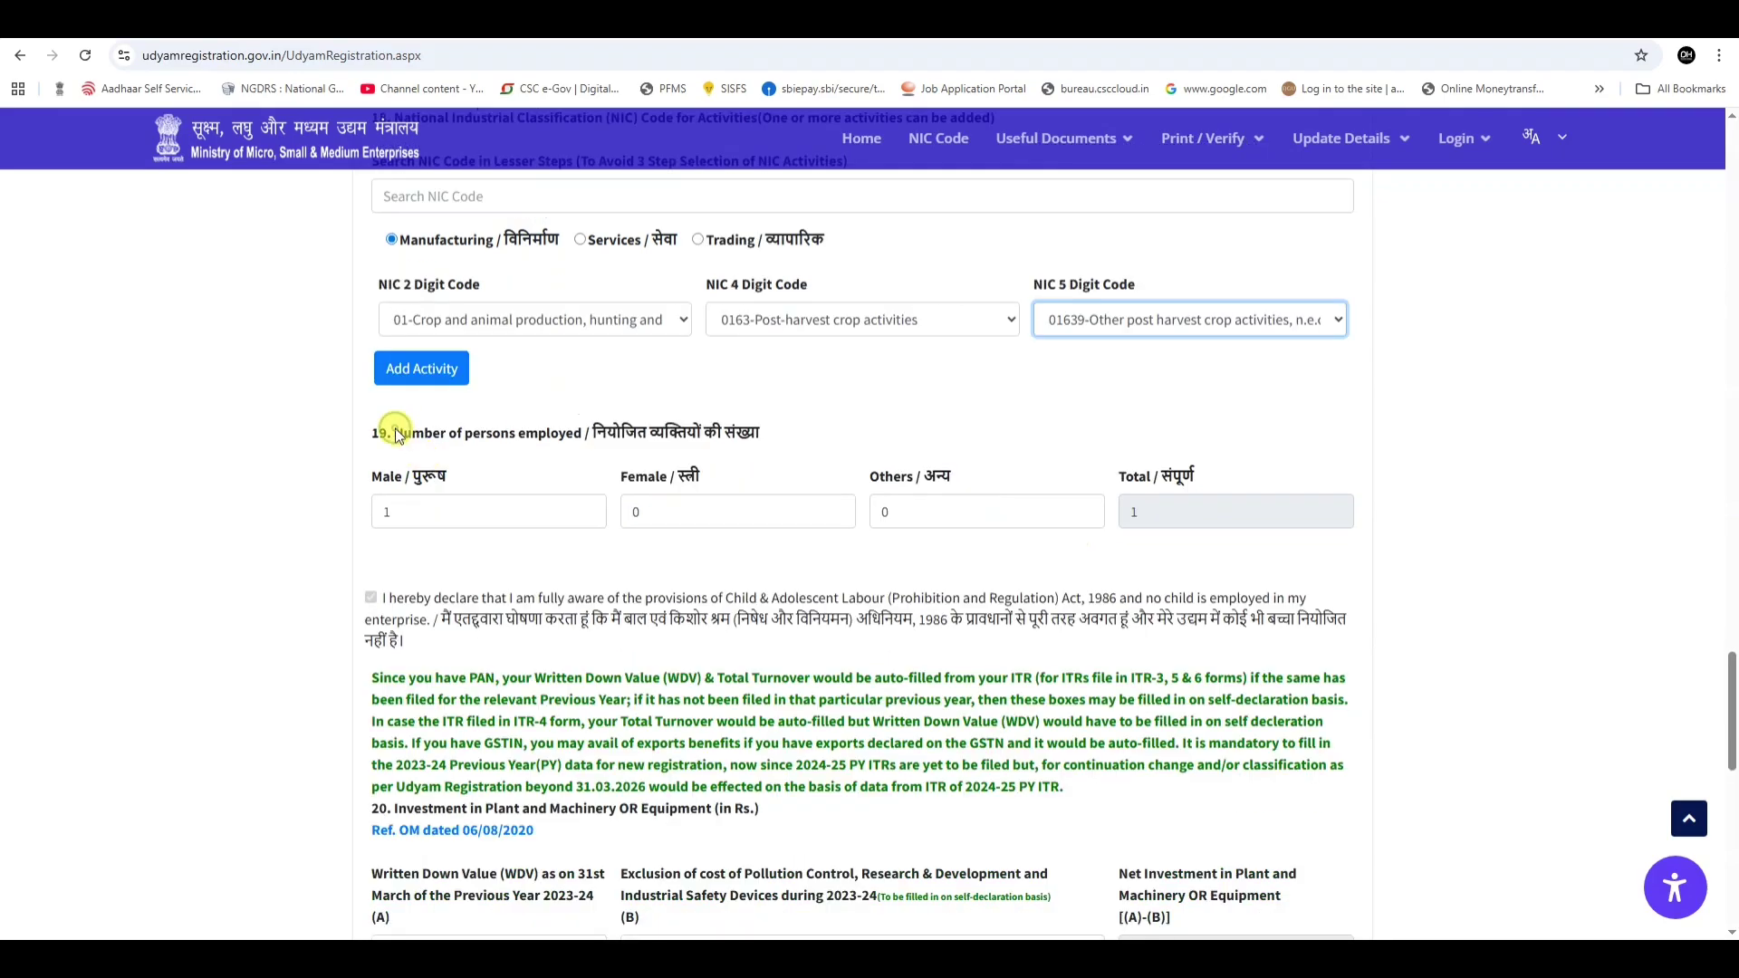
# Go through the number of persons employed section with its Male, Female, Others and Total fields.
pyautogui.moveTo(394, 434); pyautogui.dragTo(621, 436)
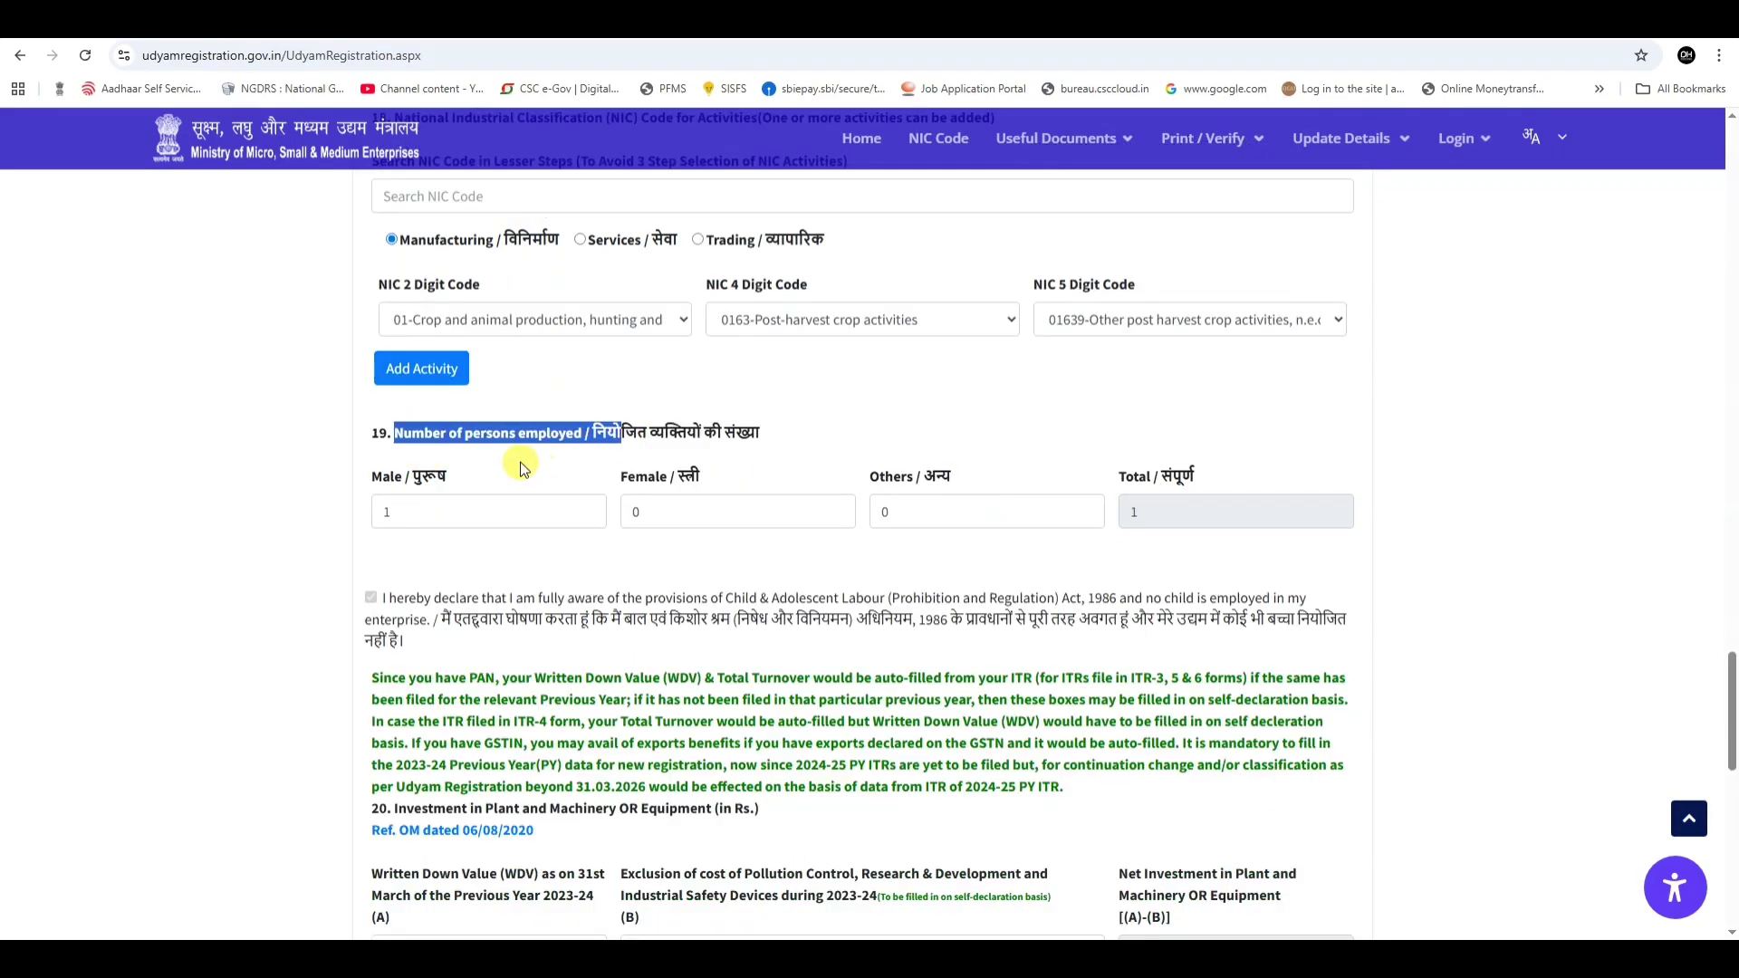
pyautogui.click(524, 468)
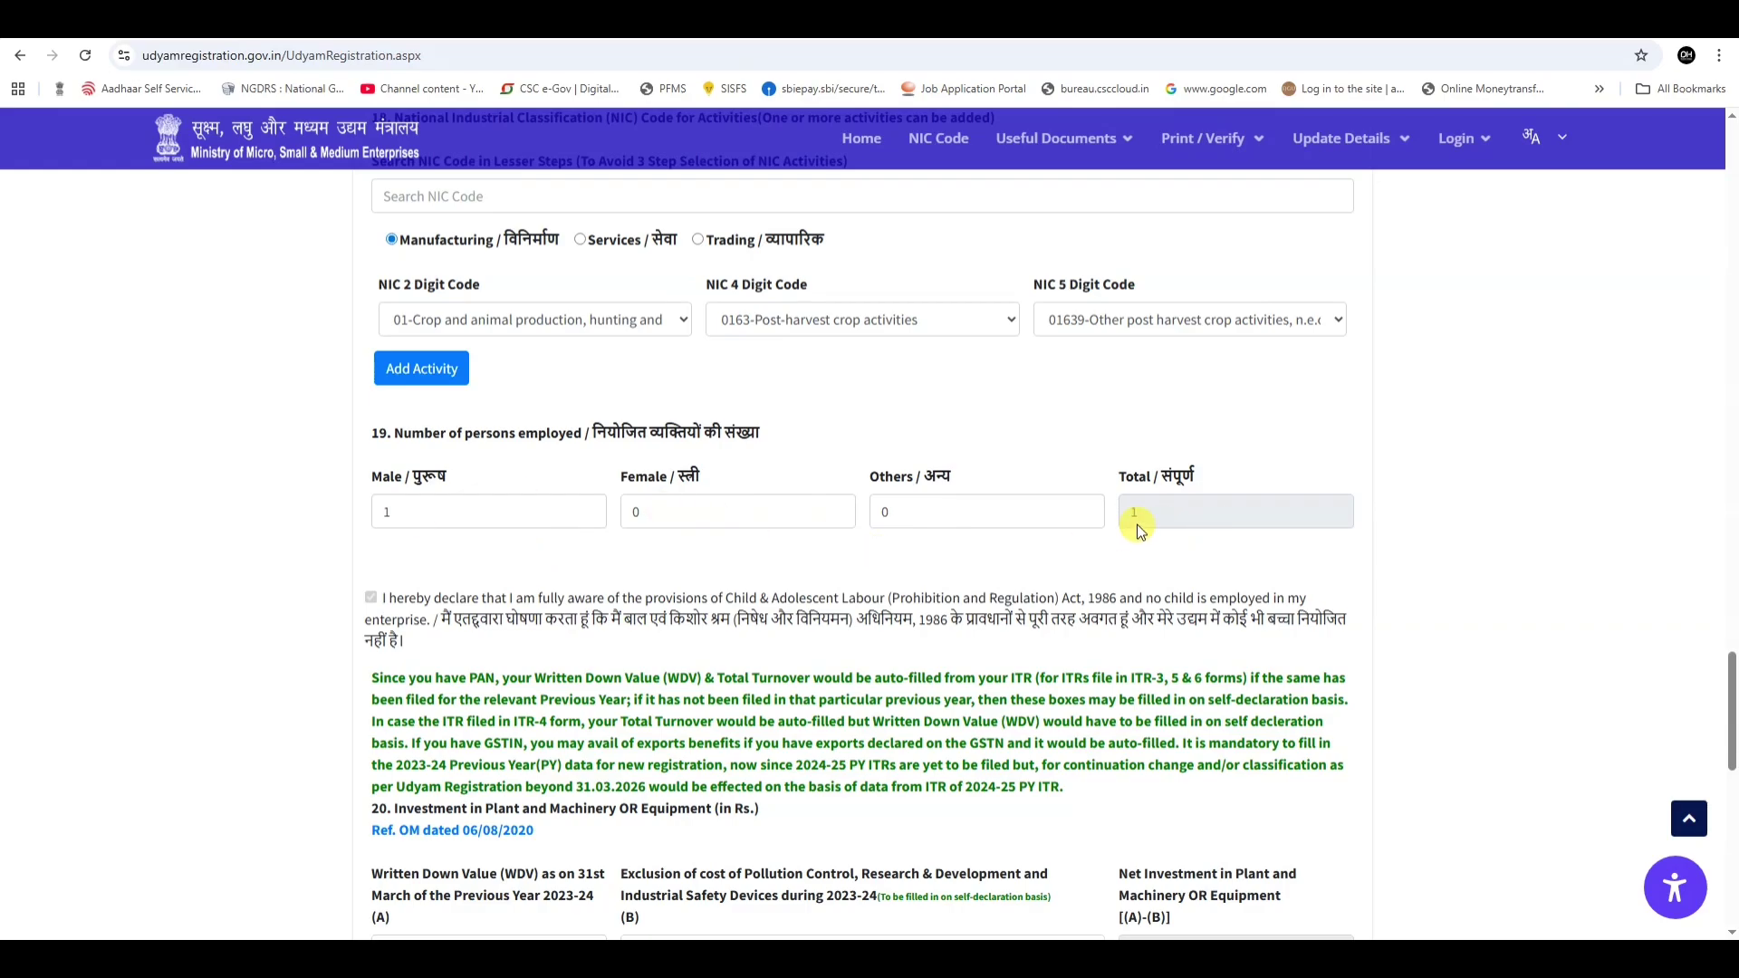
pyautogui.scroll(-1, 805, 555)
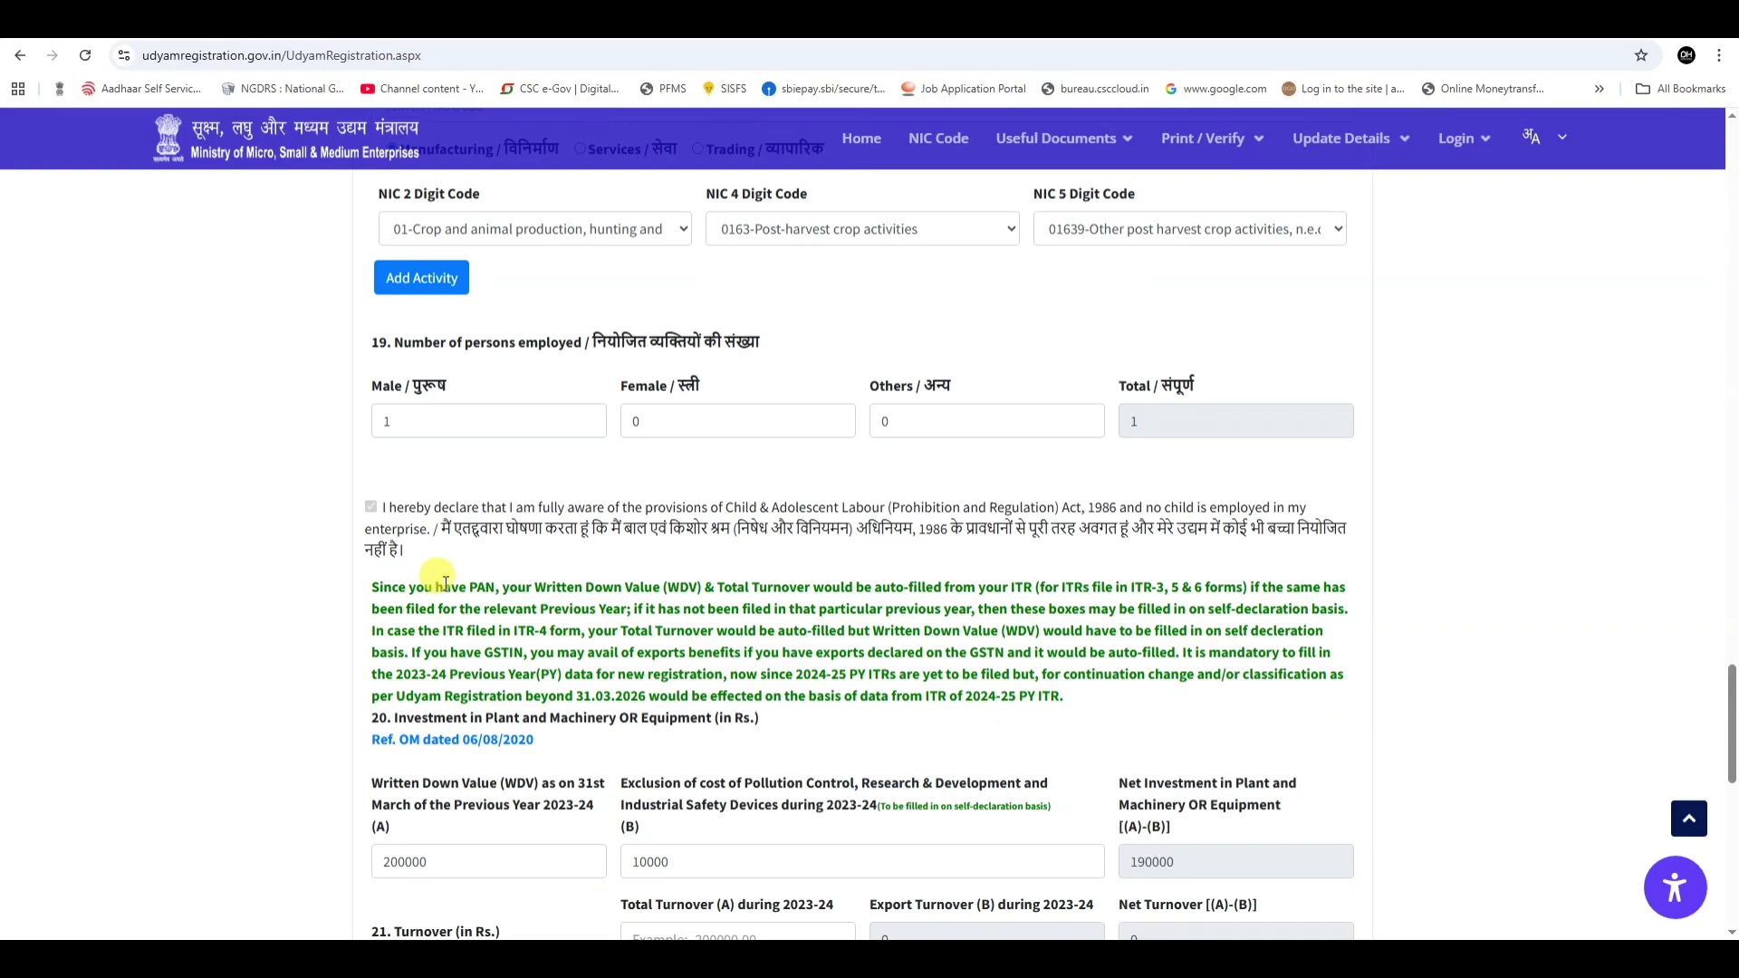
# Set the exclusion of cost of pollution control, research and development and industrial safety devices during 2023-24 to 100000.
pyautogui.scroll(-3, 444, 582)
pyautogui.moveTo(550, 534); pyautogui.dragTo(594, 536)
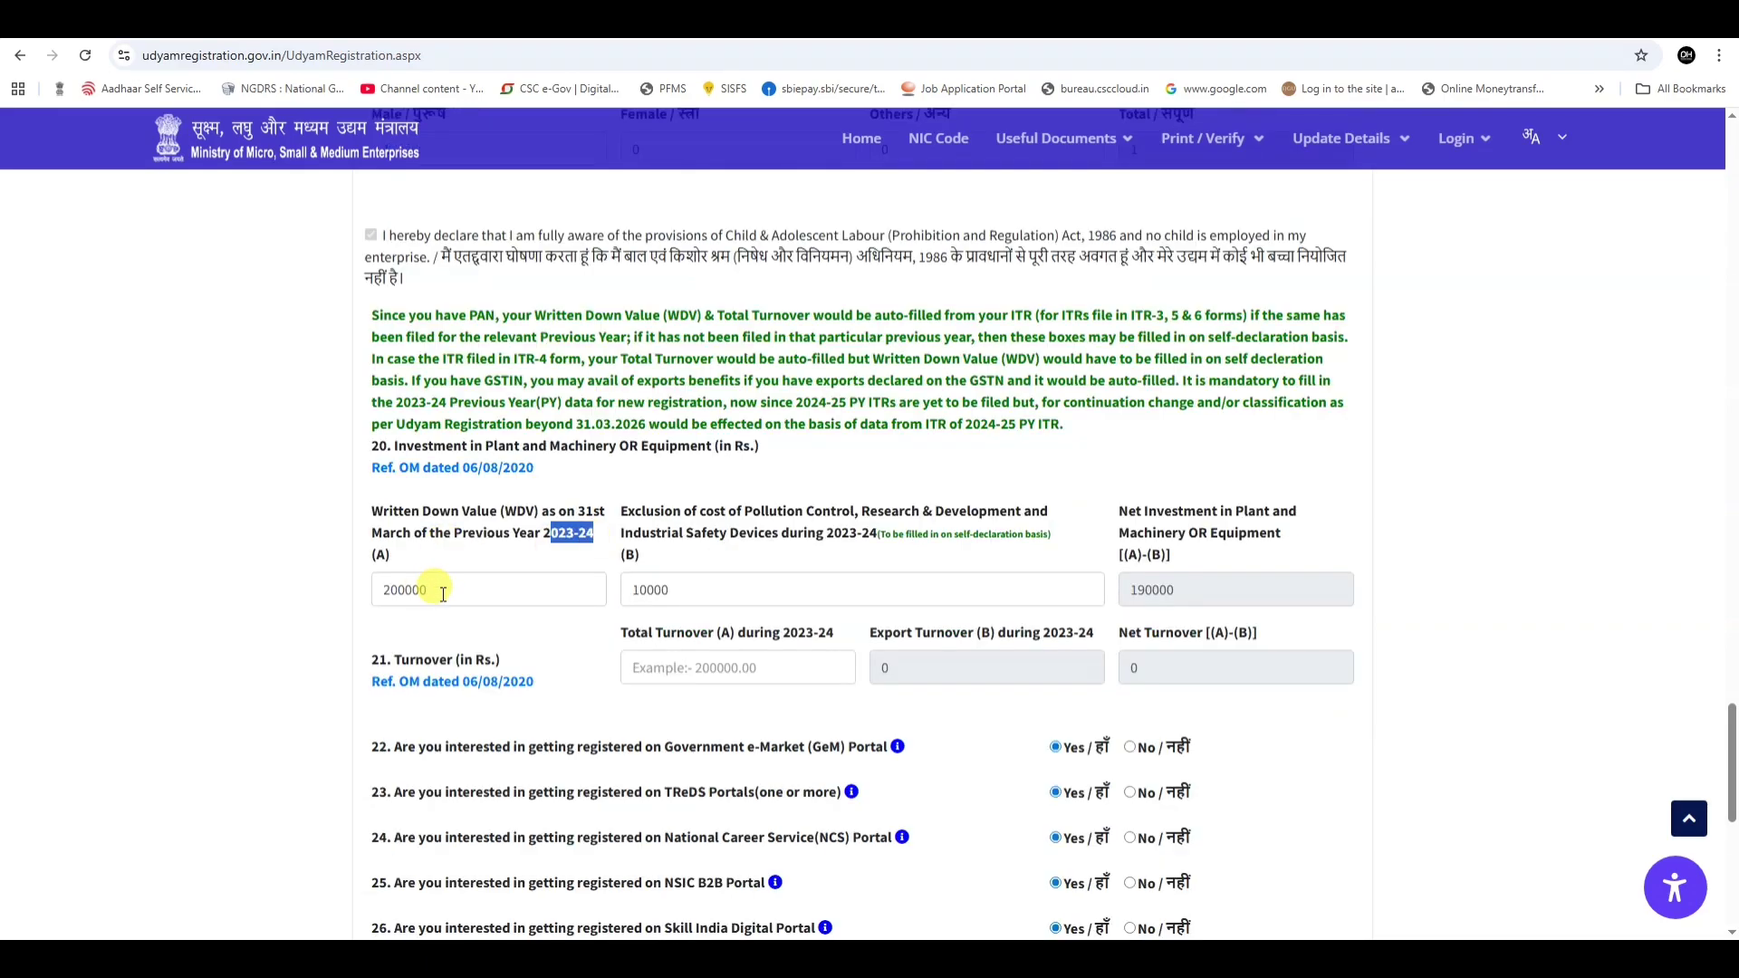
pyautogui.doubleClick(560, 533)
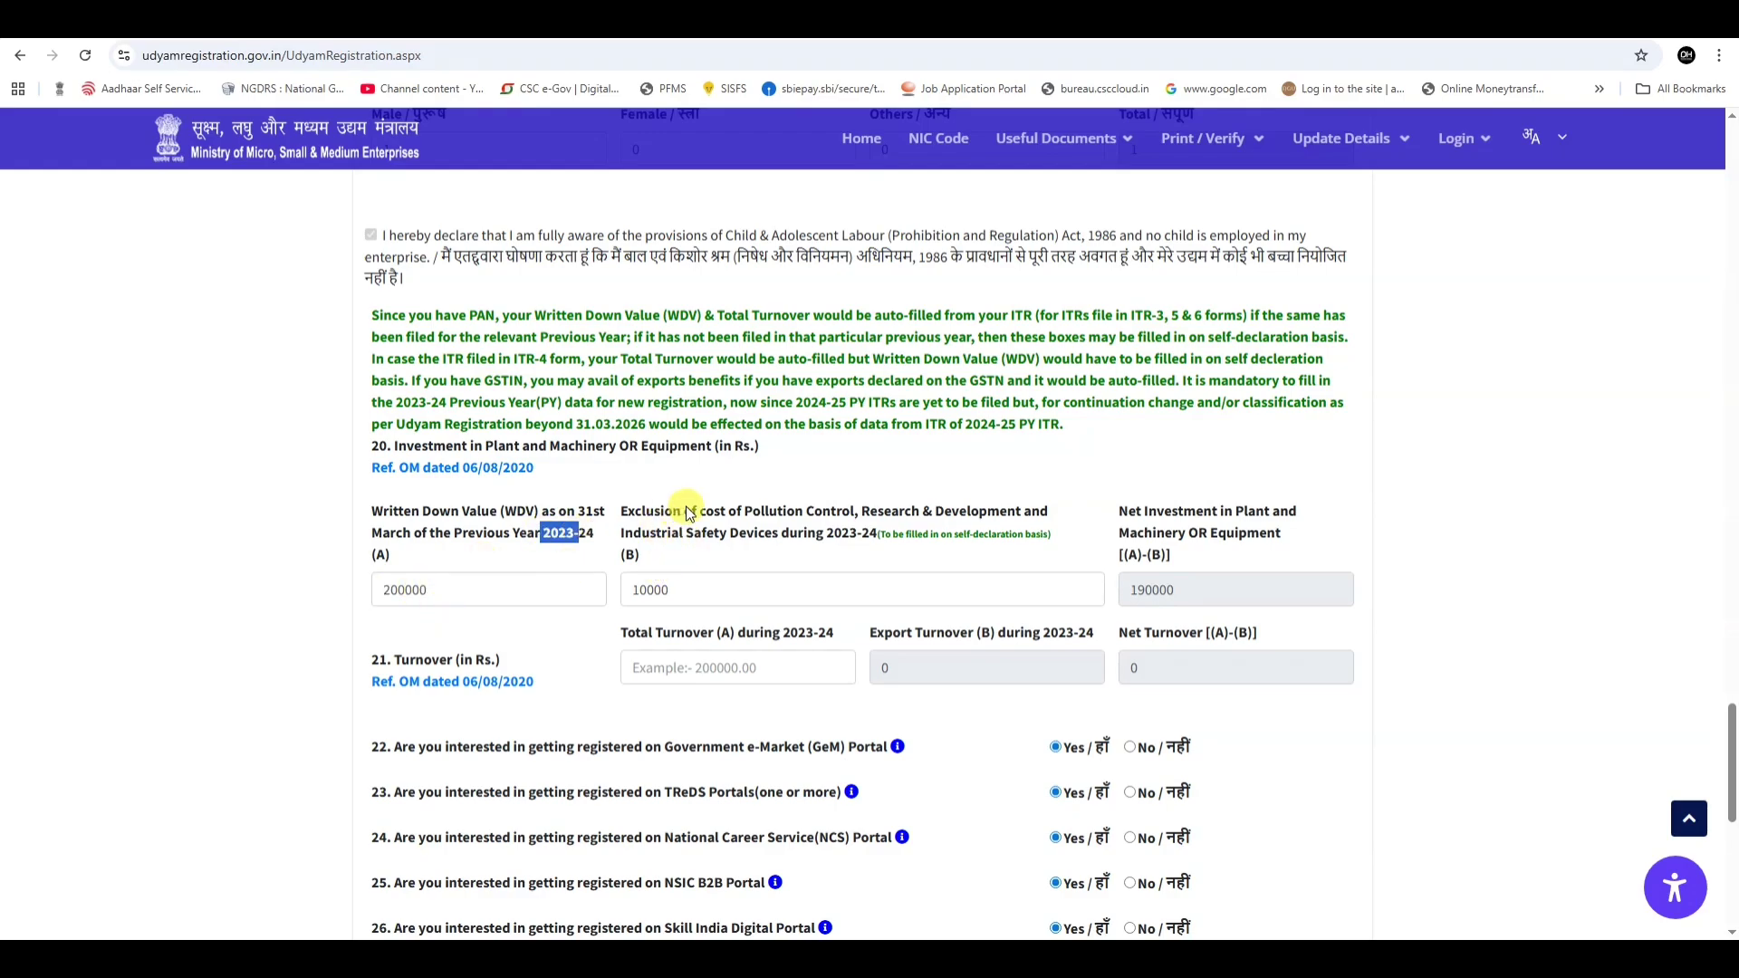
pyautogui.moveTo(692, 511); pyautogui.dragTo(860, 512)
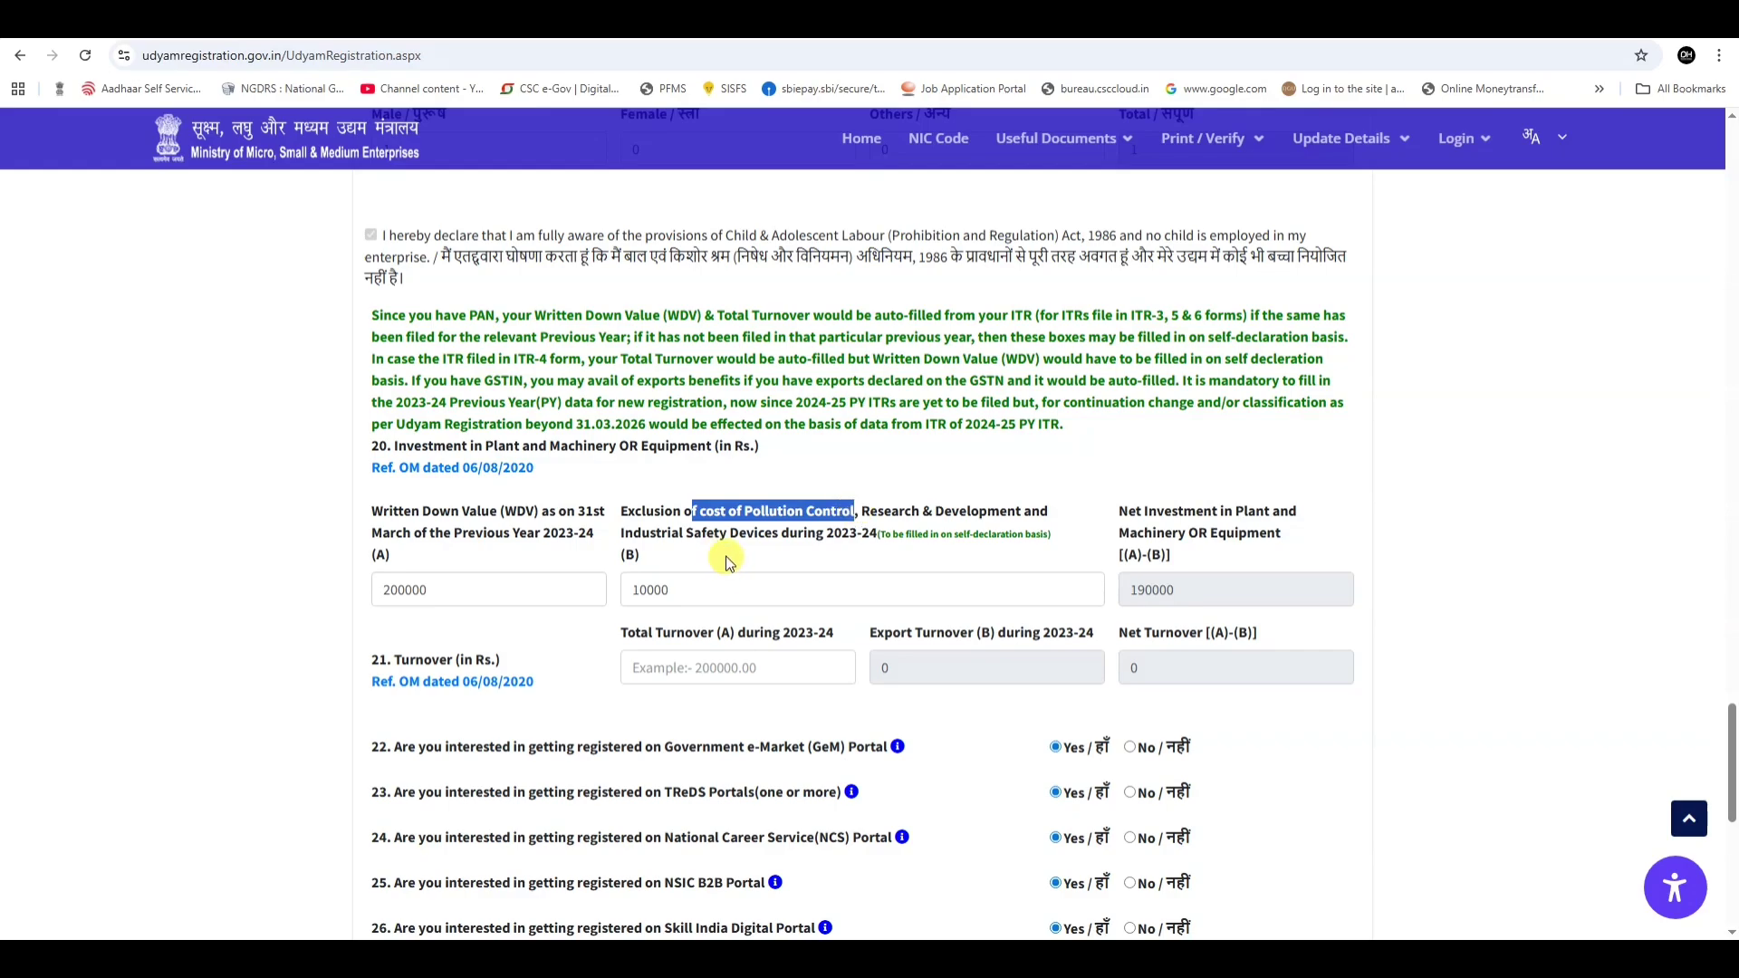
pyautogui.click(715, 595)
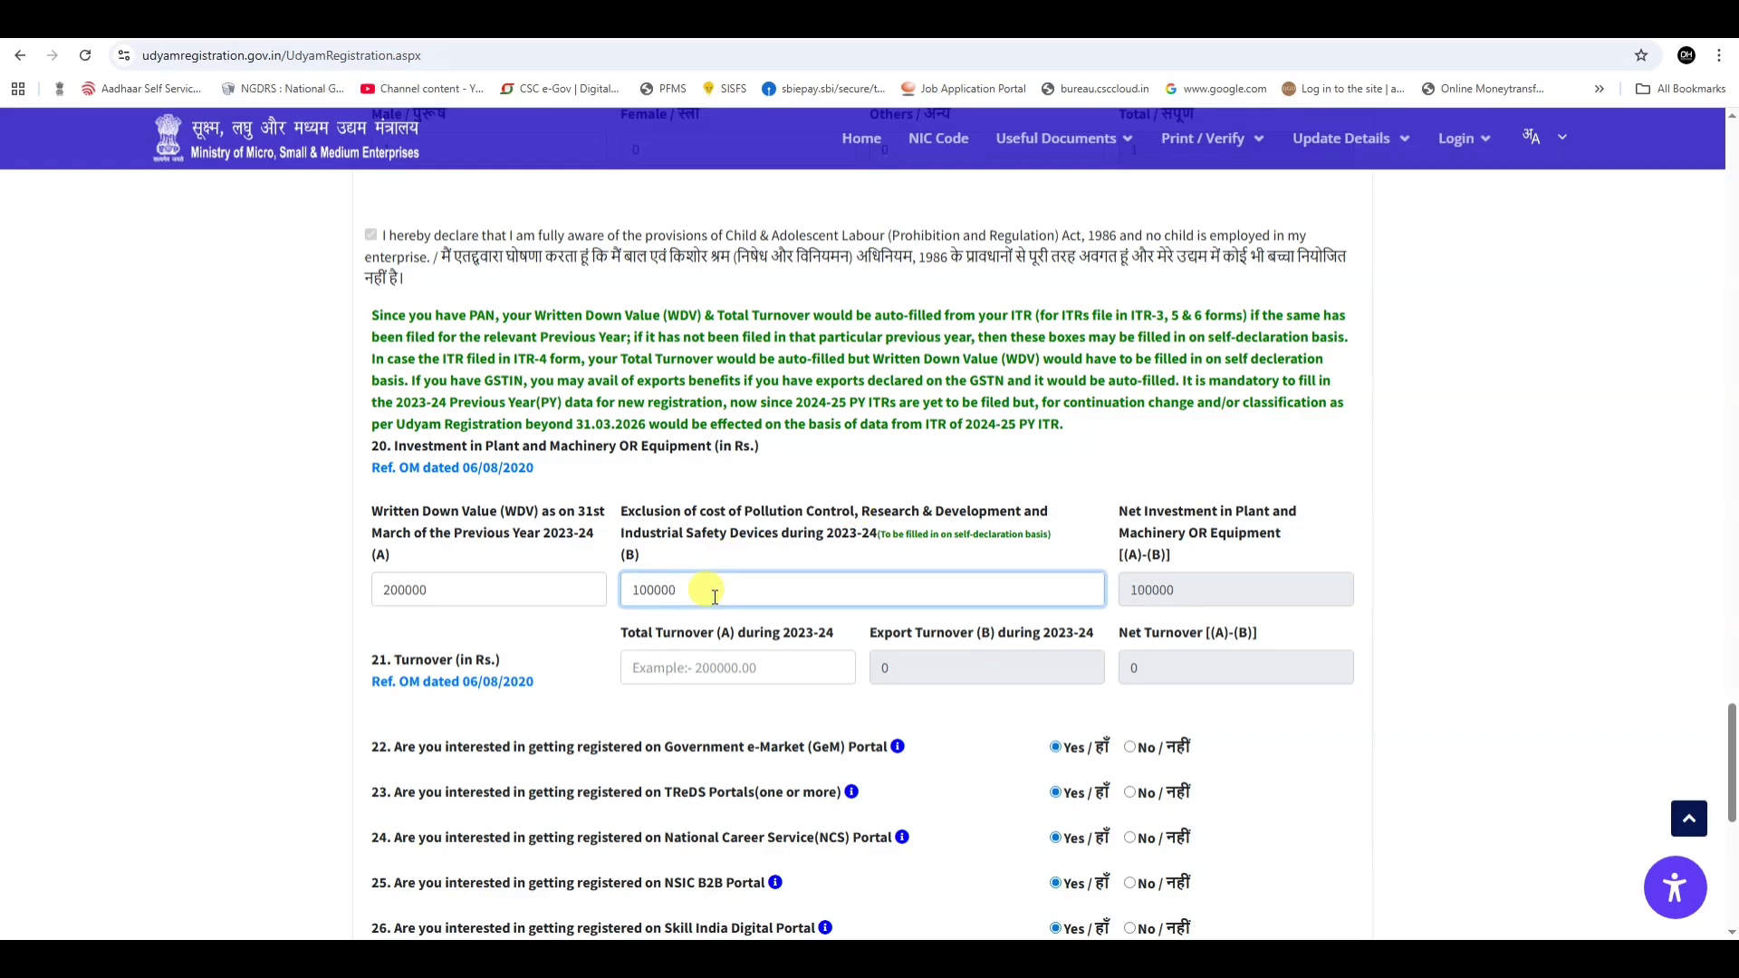
pyautogui.click(769, 625)
pyautogui.scroll(-1, 688, 611)
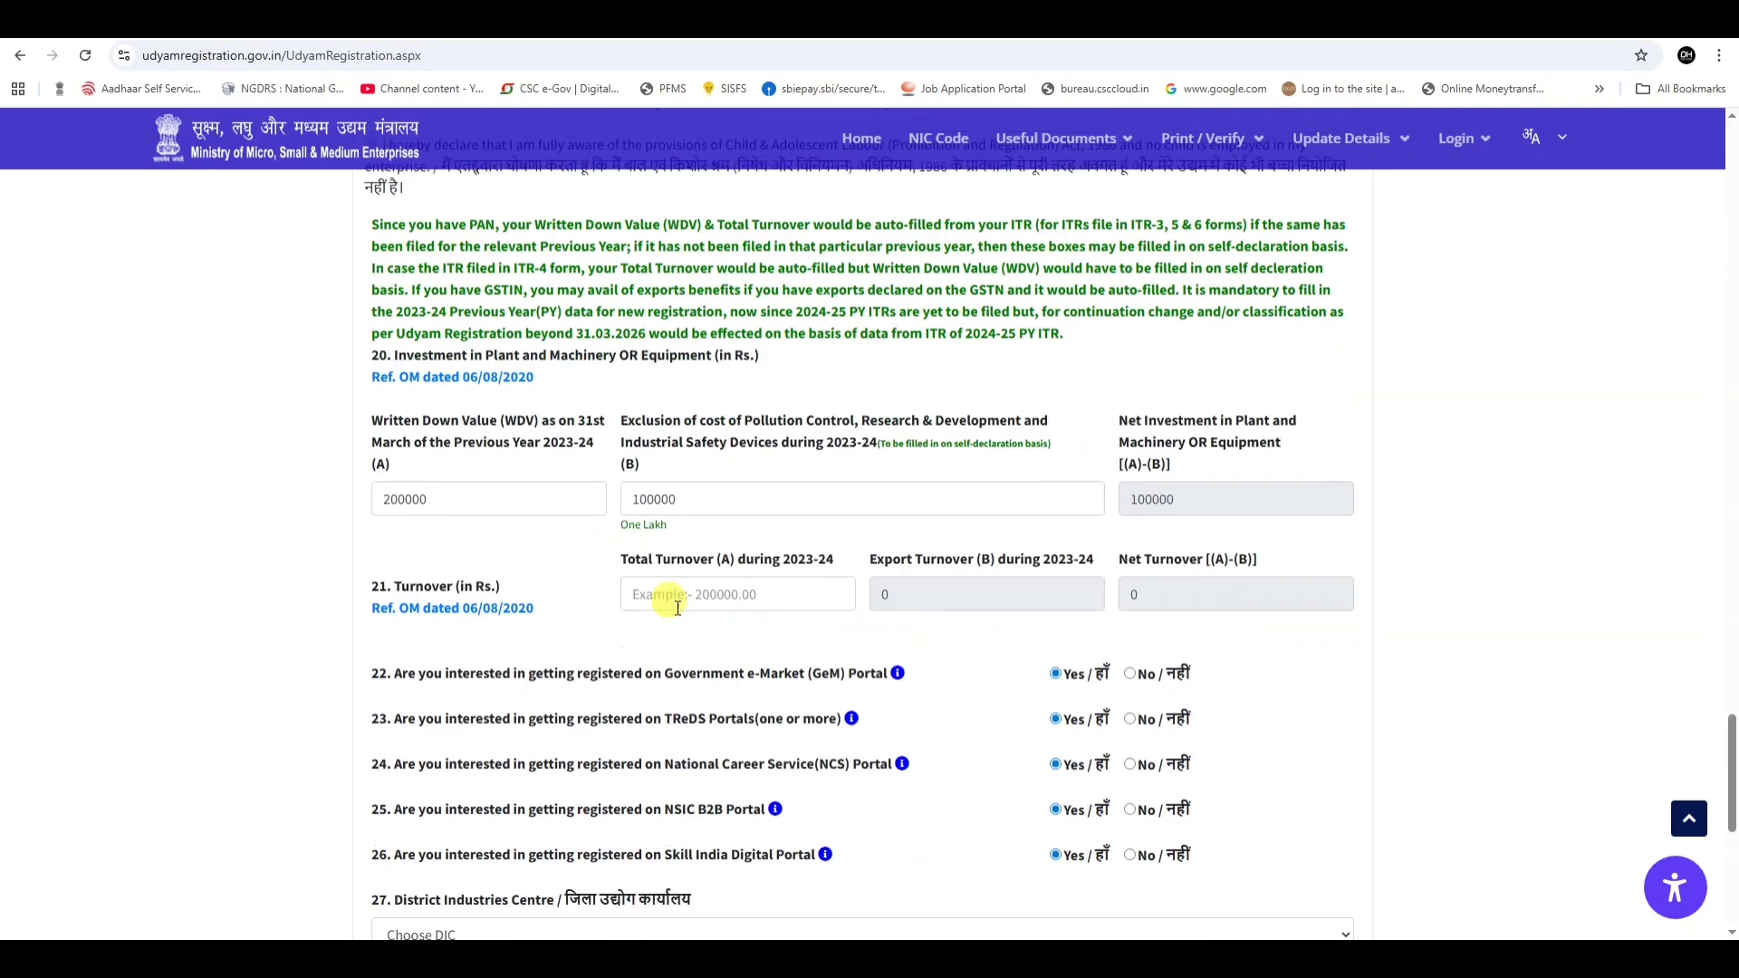
# Go through the turnover and portal interest questions and choose 1. PAKUR as the District Industries Centre.
pyautogui.click(668, 598)
pyautogui.click(626, 646)
pyautogui.scroll(-2, 725, 625)
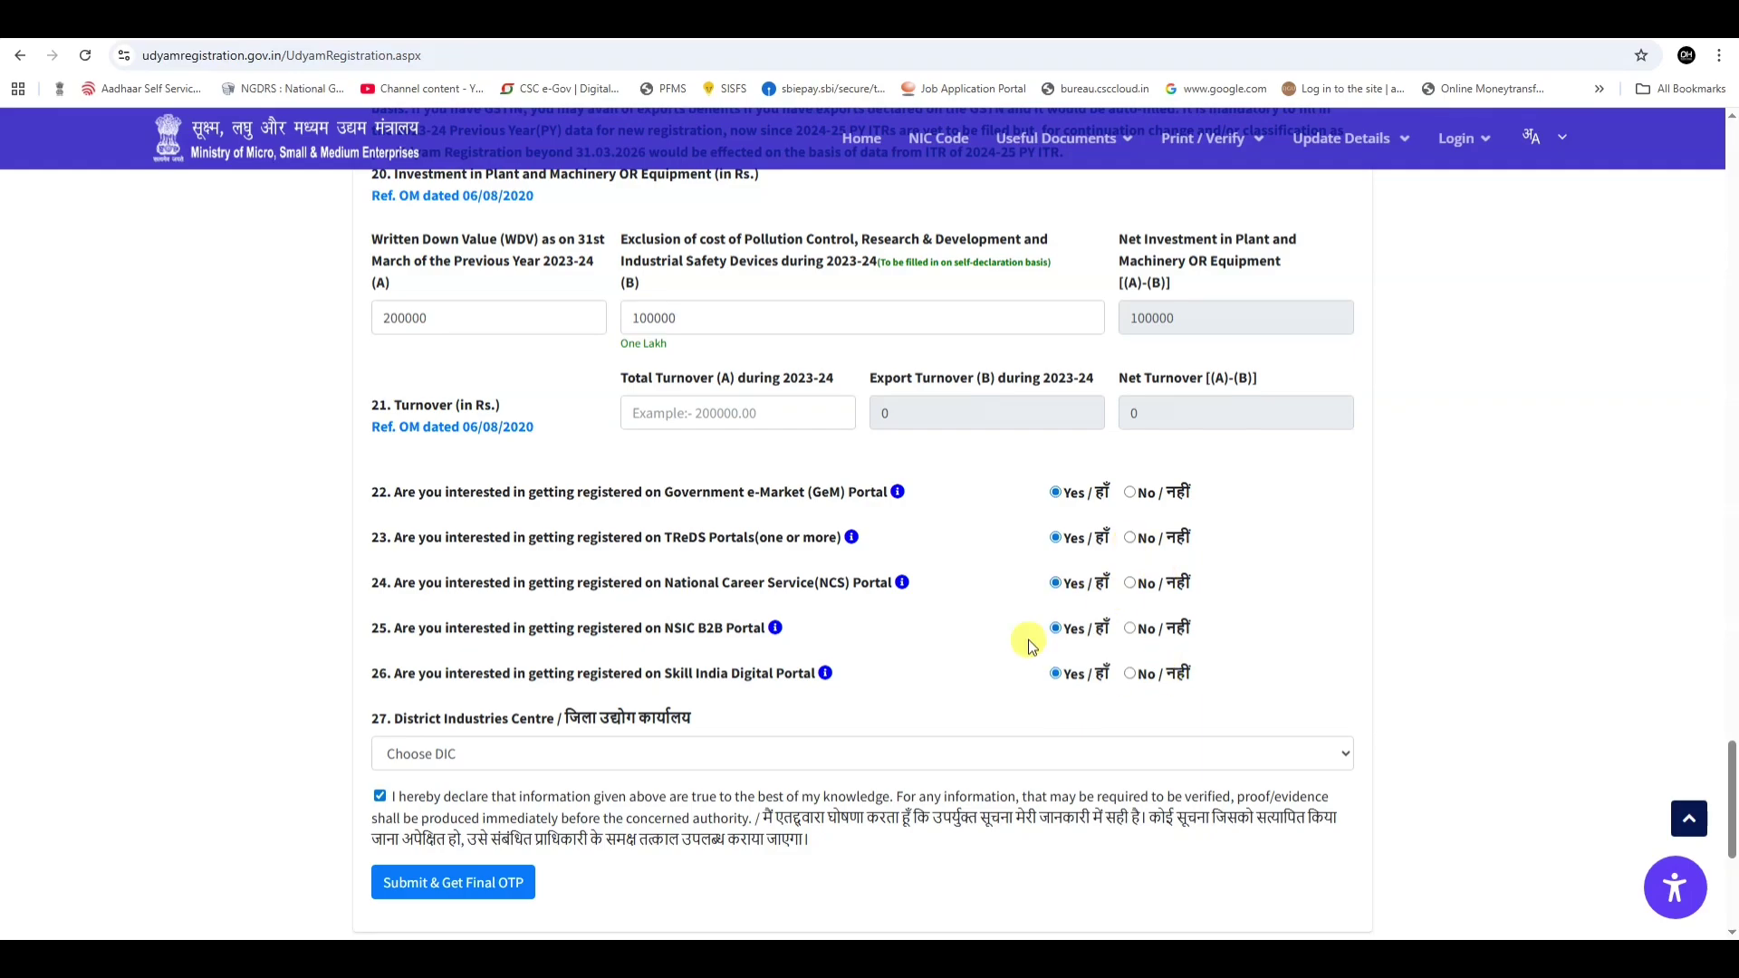
pyautogui.scroll(-2, 634, 600)
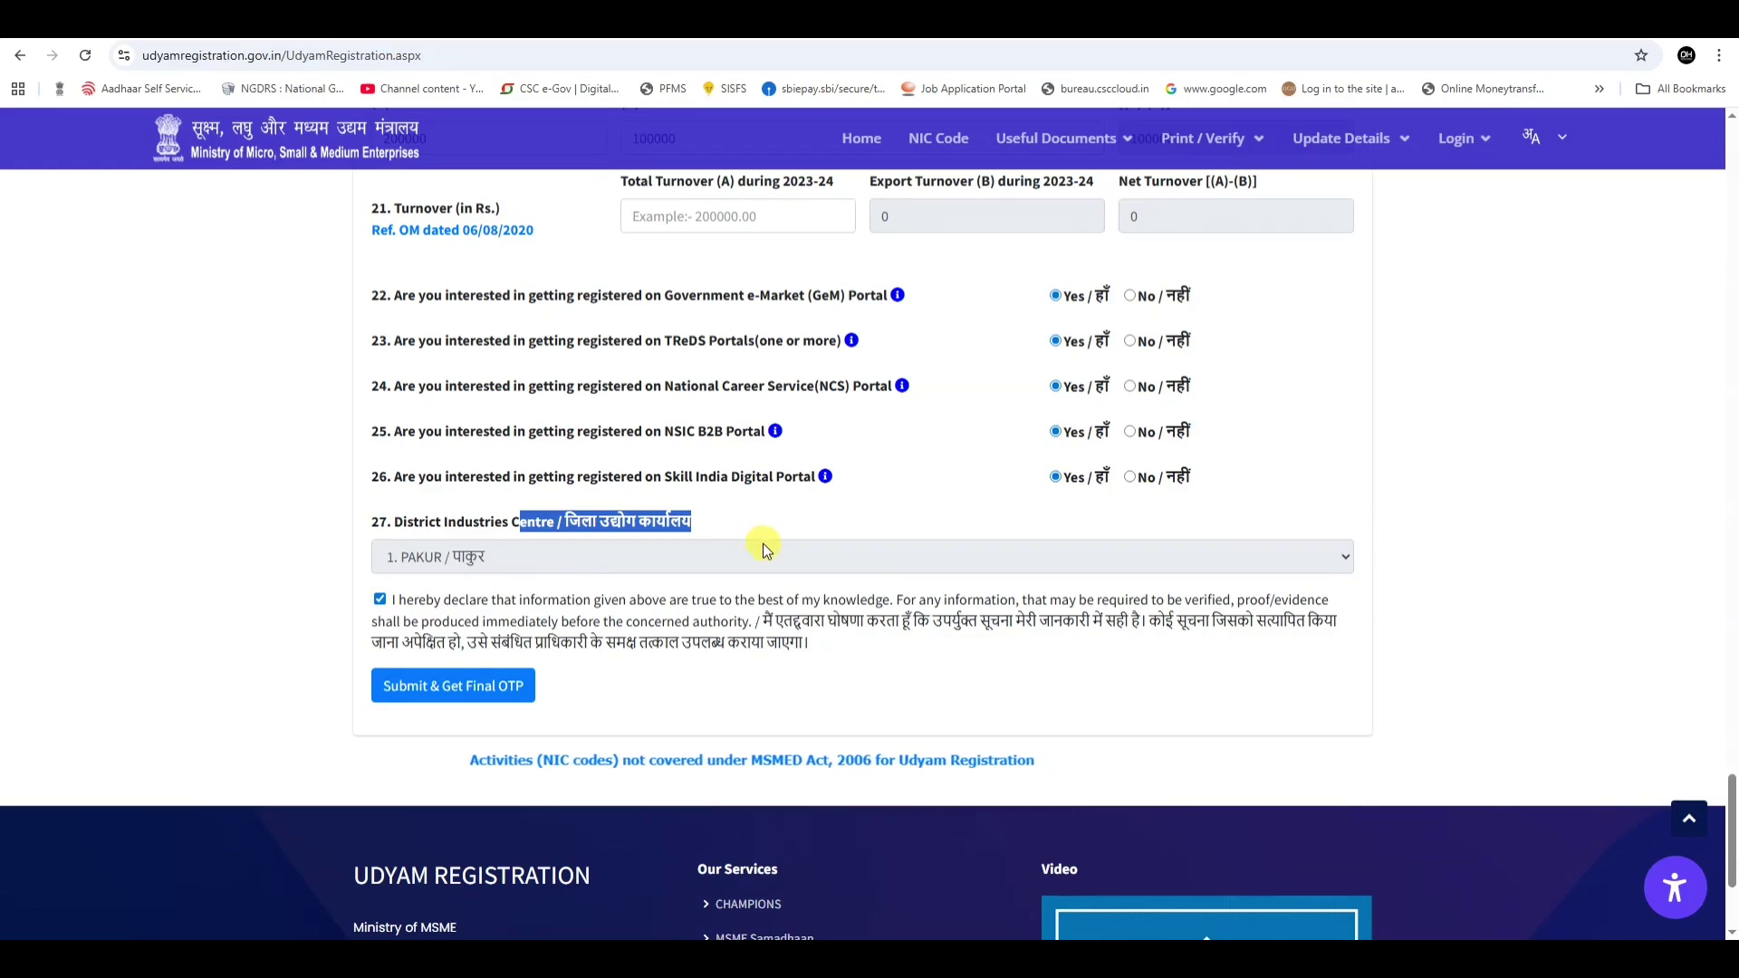
pyautogui.scroll(3, 763, 548)
pyautogui.scroll(-2, 763, 548)
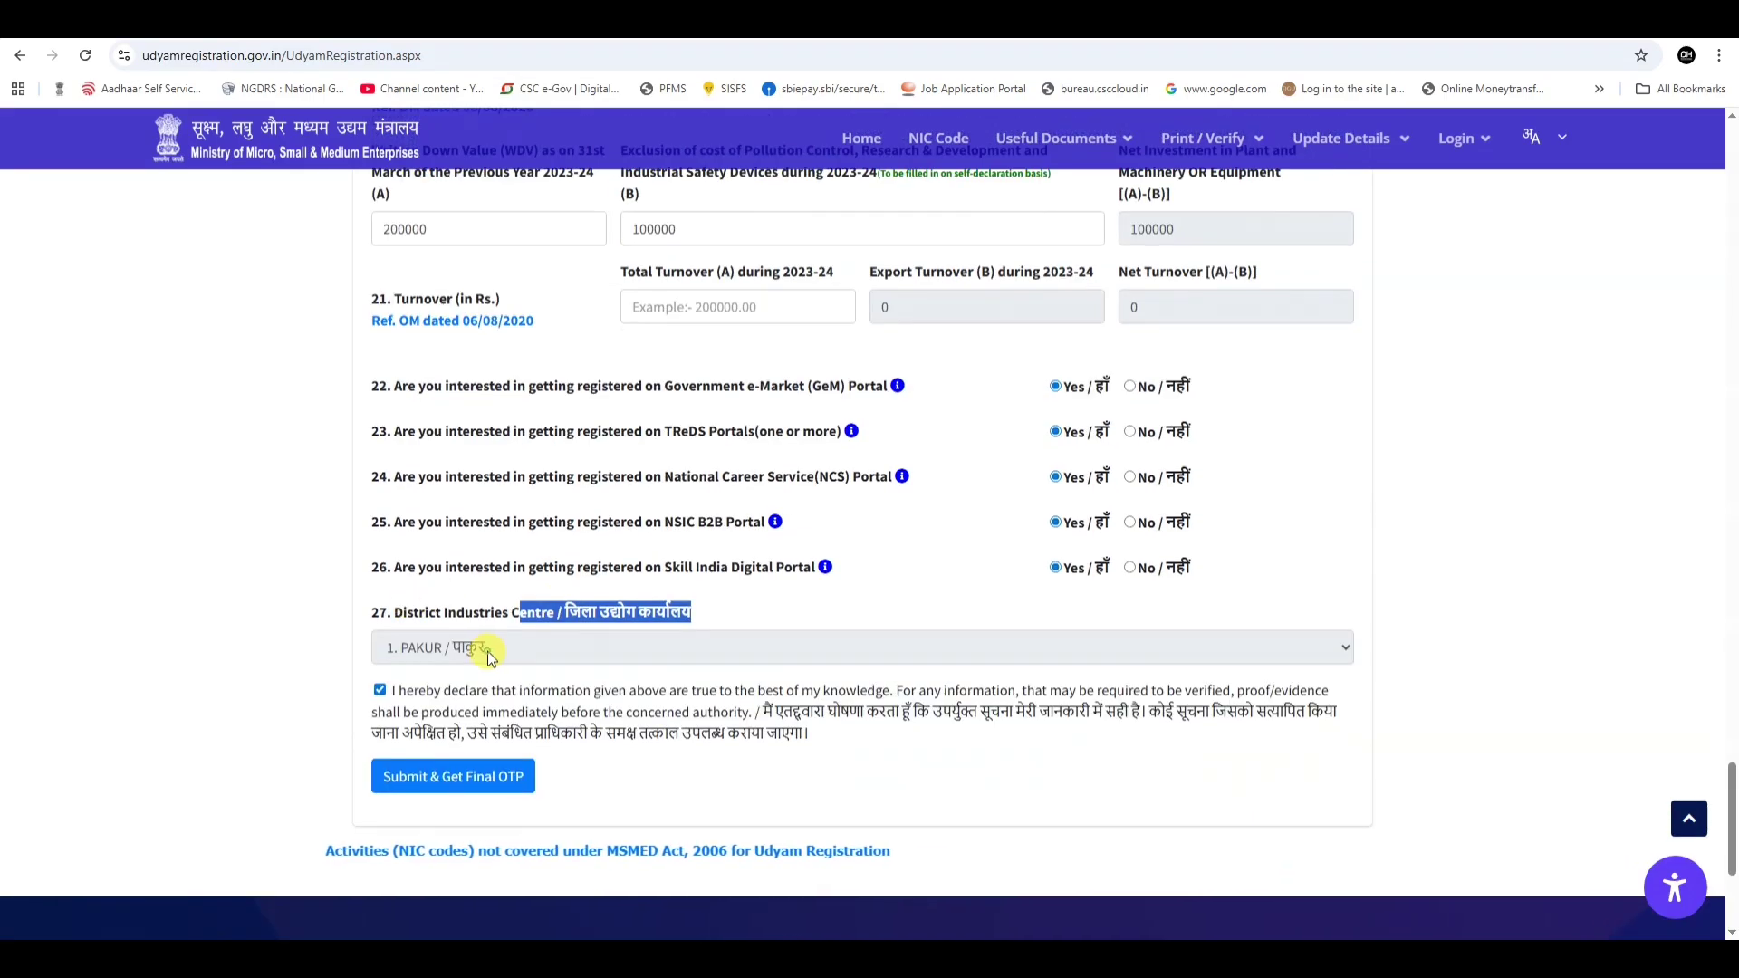
pyautogui.scroll(-1, 625, 625)
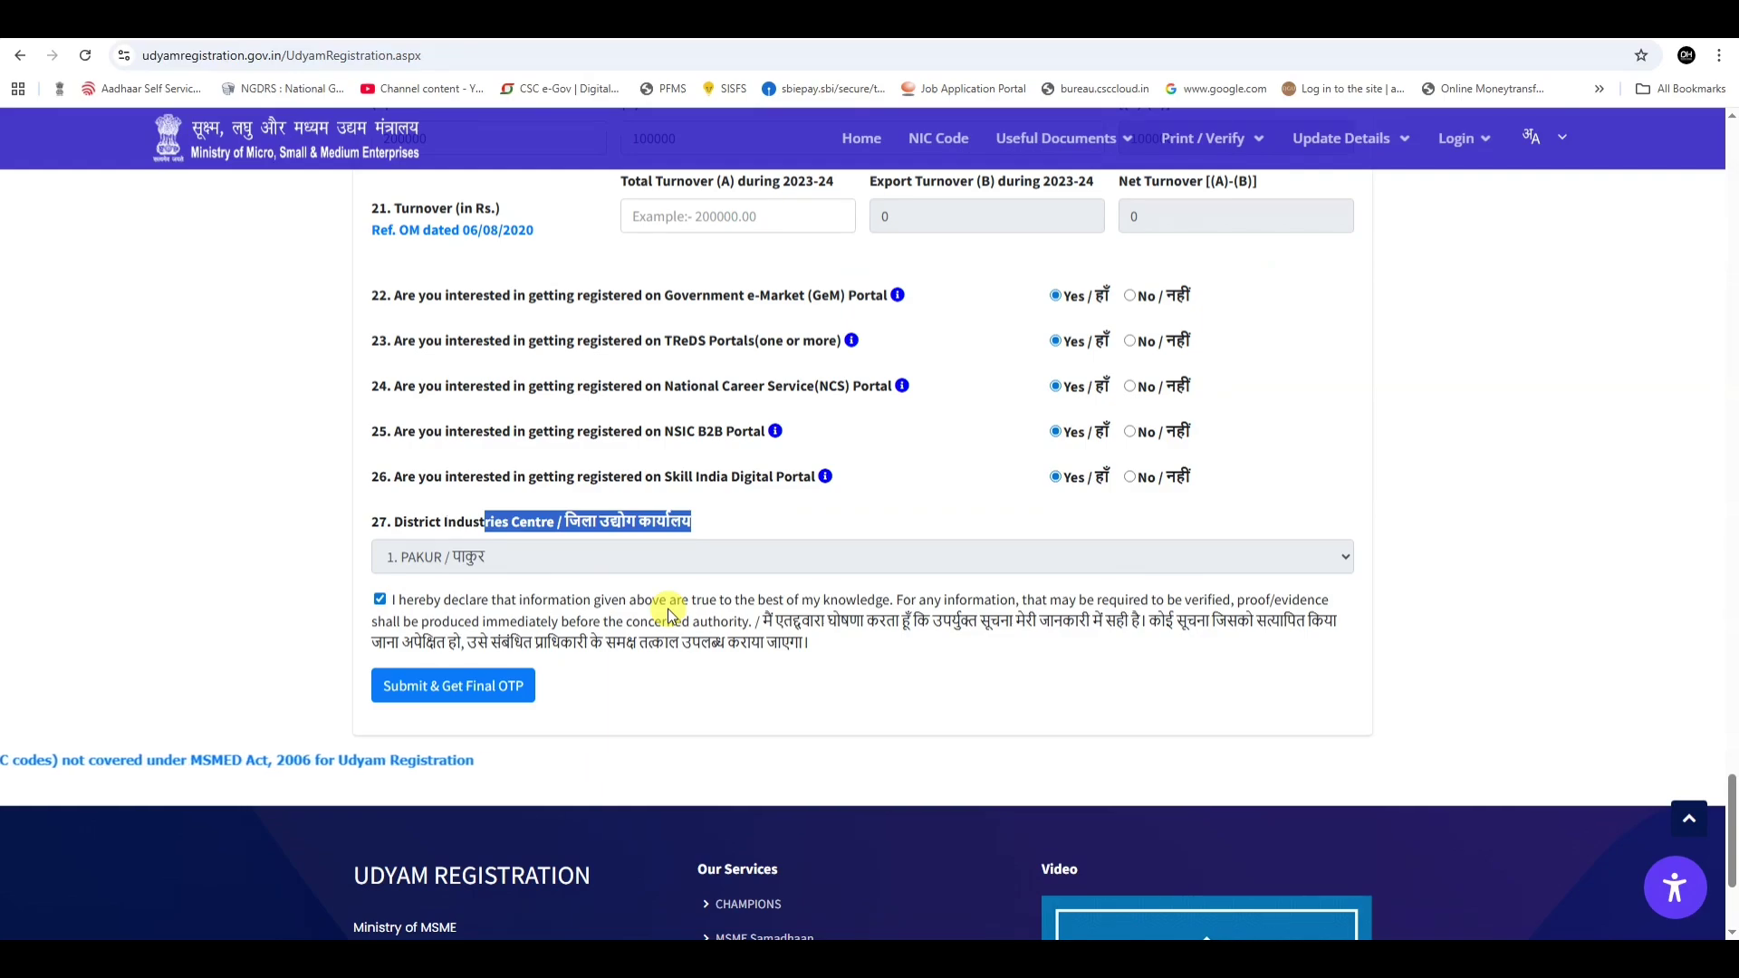
# Set the total turnover during 2023-24 to 300000 and submit the form for the final OTP, confirming the entered data.
pyautogui.click(456, 689)
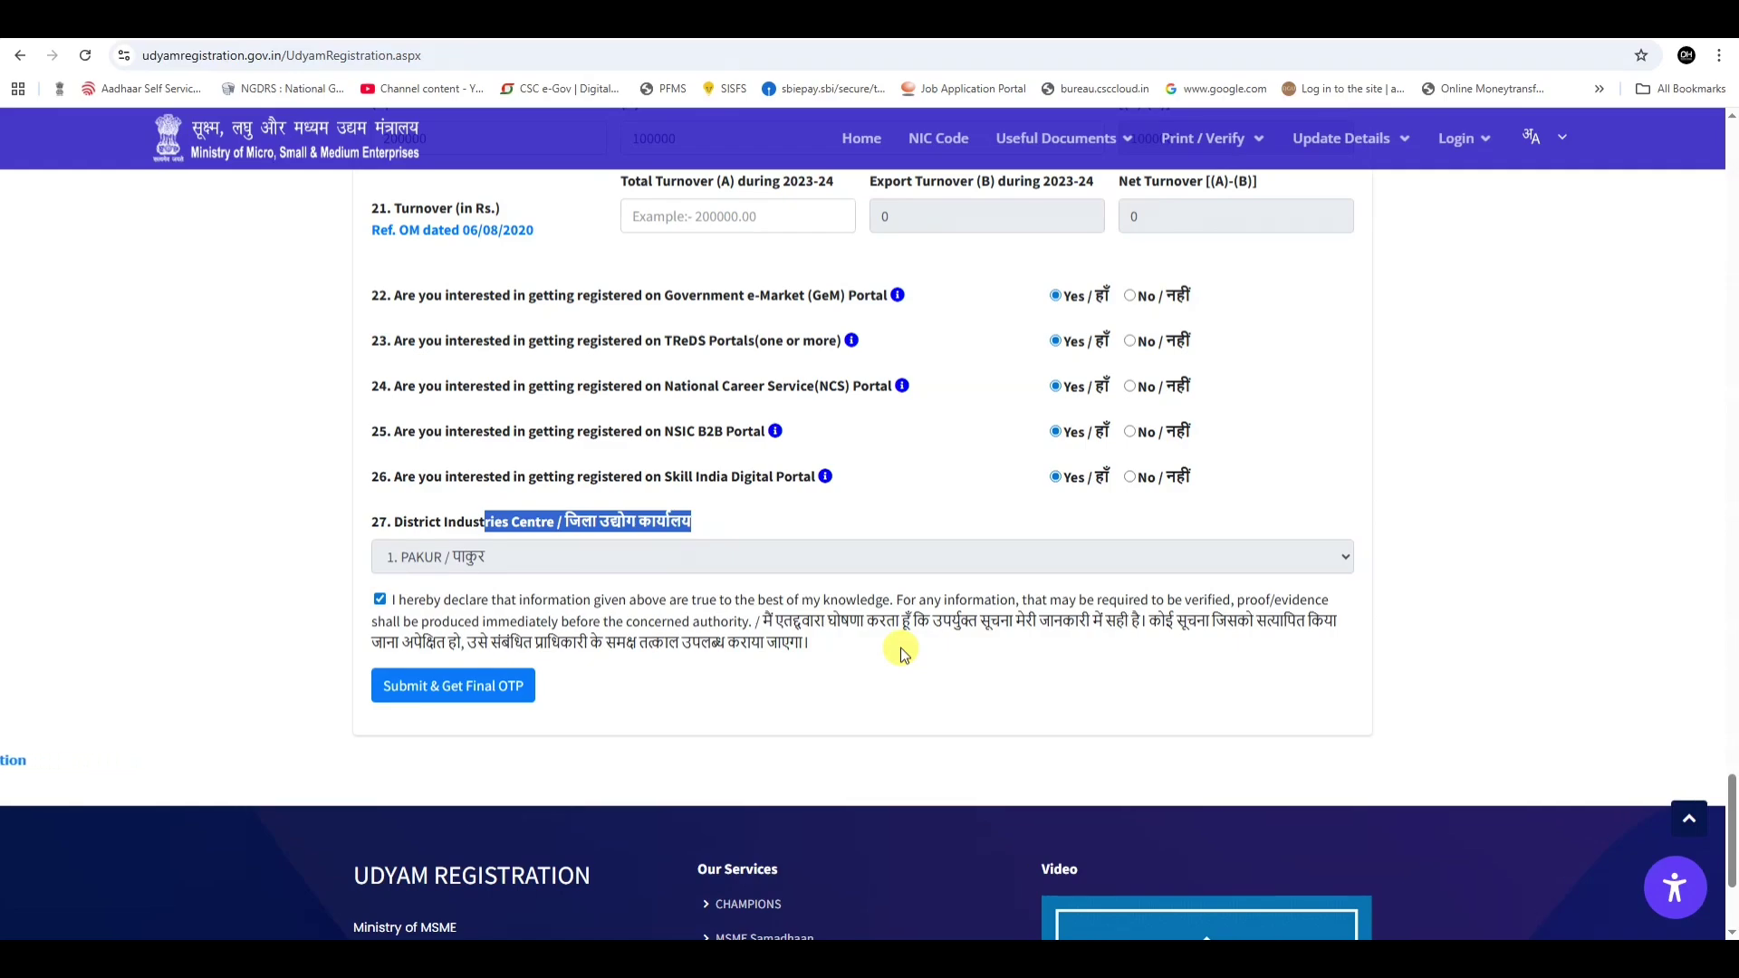
pyautogui.click(1048, 957)
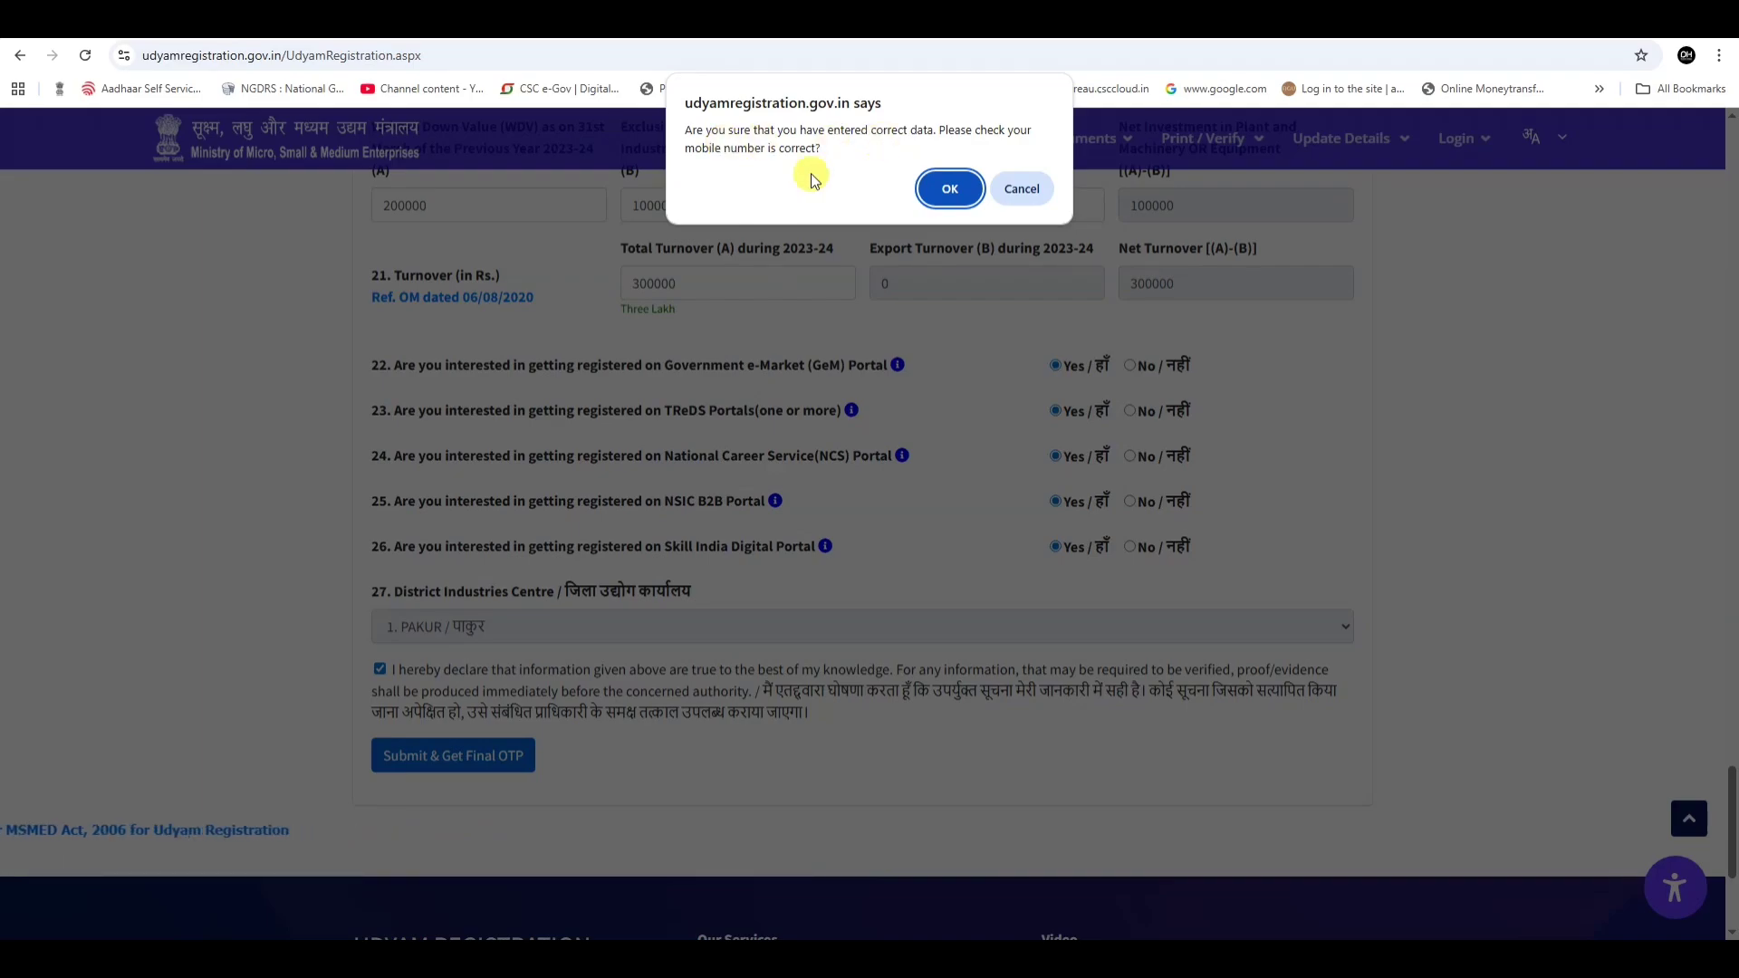
pyautogui.click(947, 188)
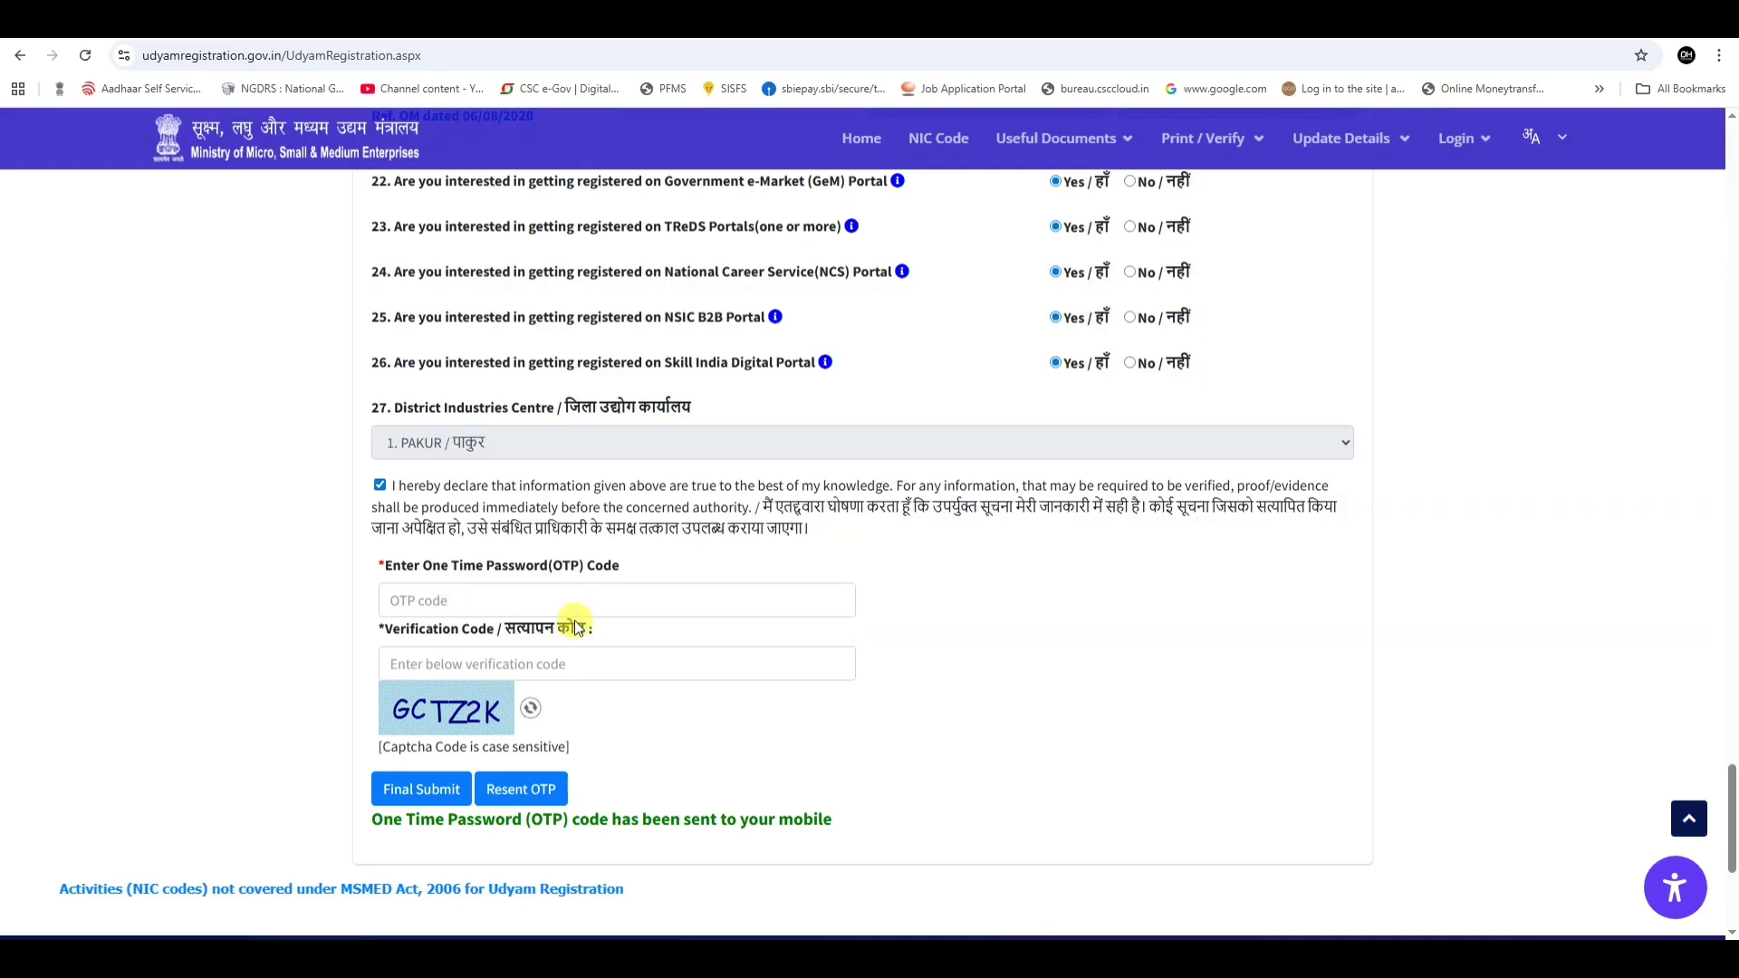
# Enter the one-time password and the captcha verification code, and make the final submission of the registration.
pyautogui.click(449, 806)
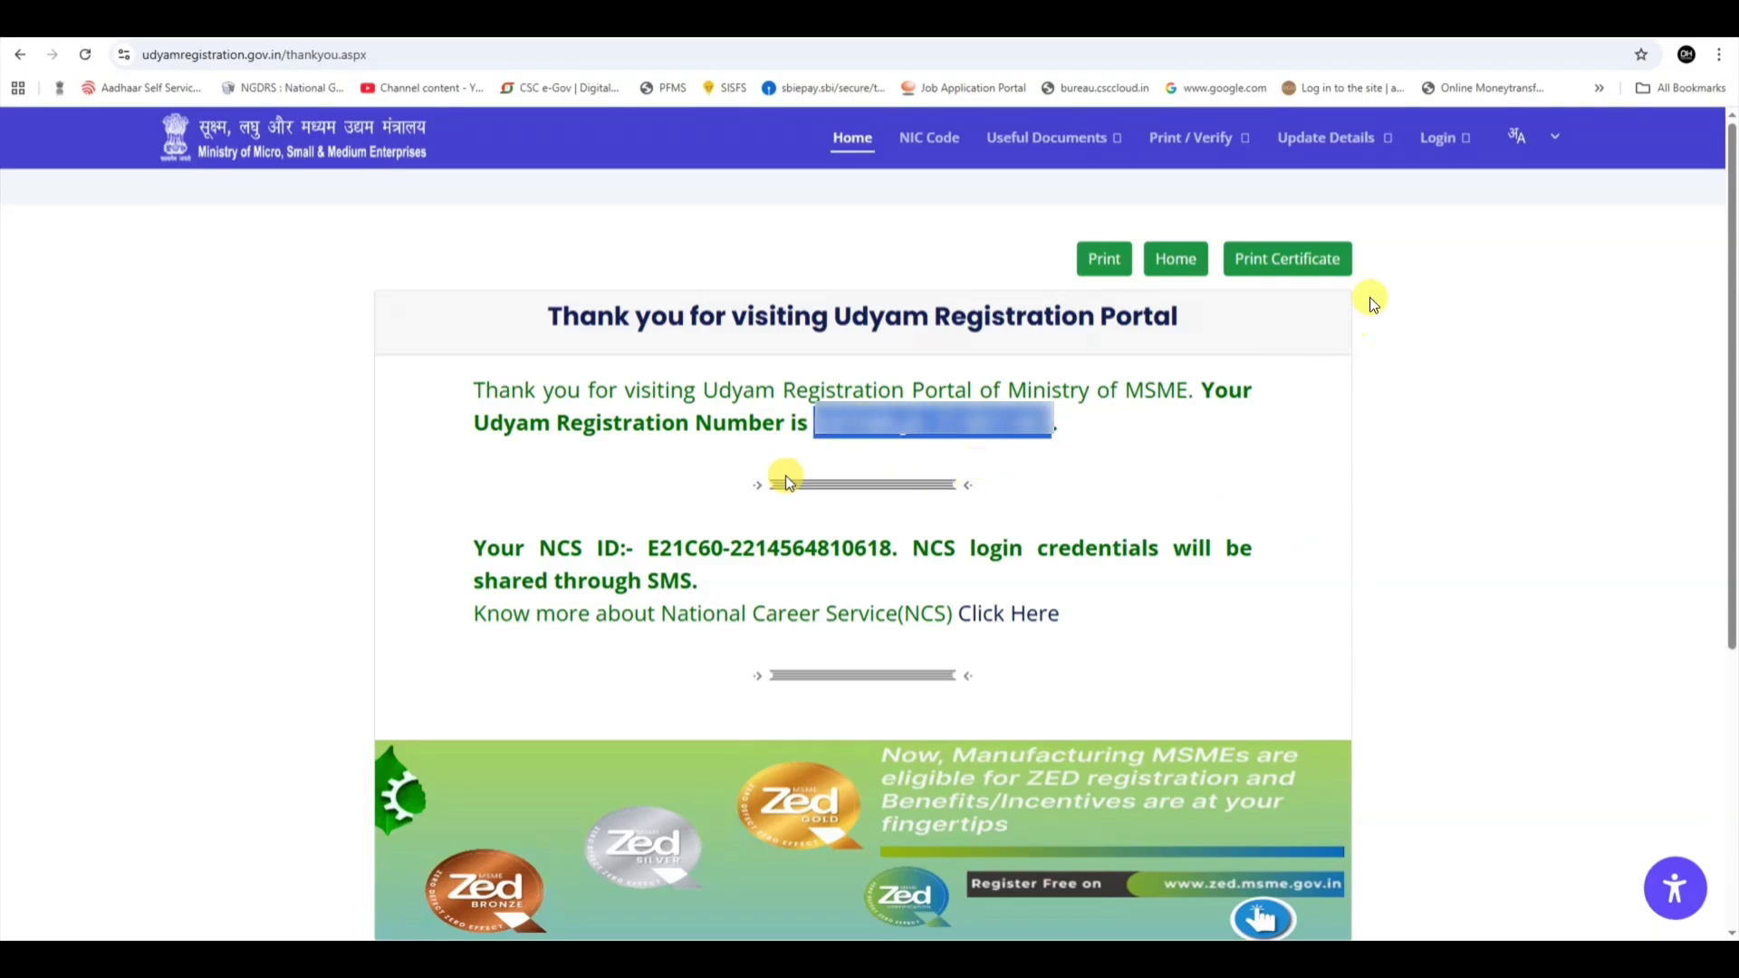
# Log in with the Udyam registration number, mobile number and OTP on Mobile Number option, and open the printable registration certificate.
pyautogui.click(1272, 263)
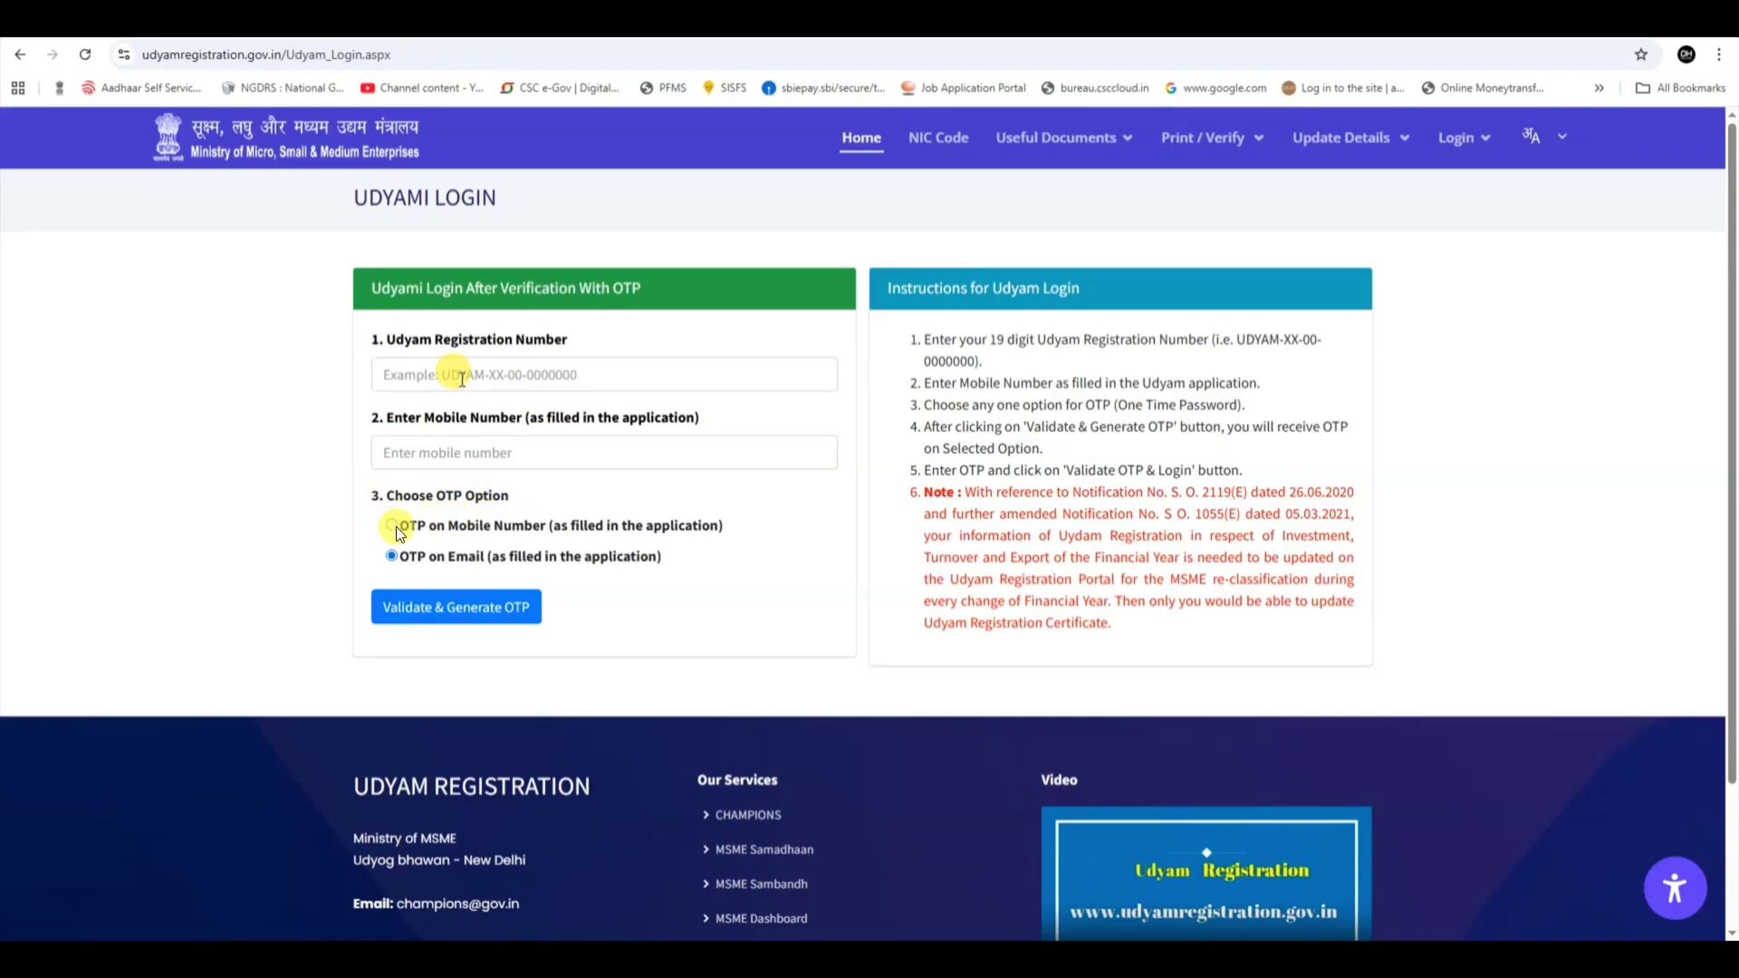
pyautogui.click(448, 609)
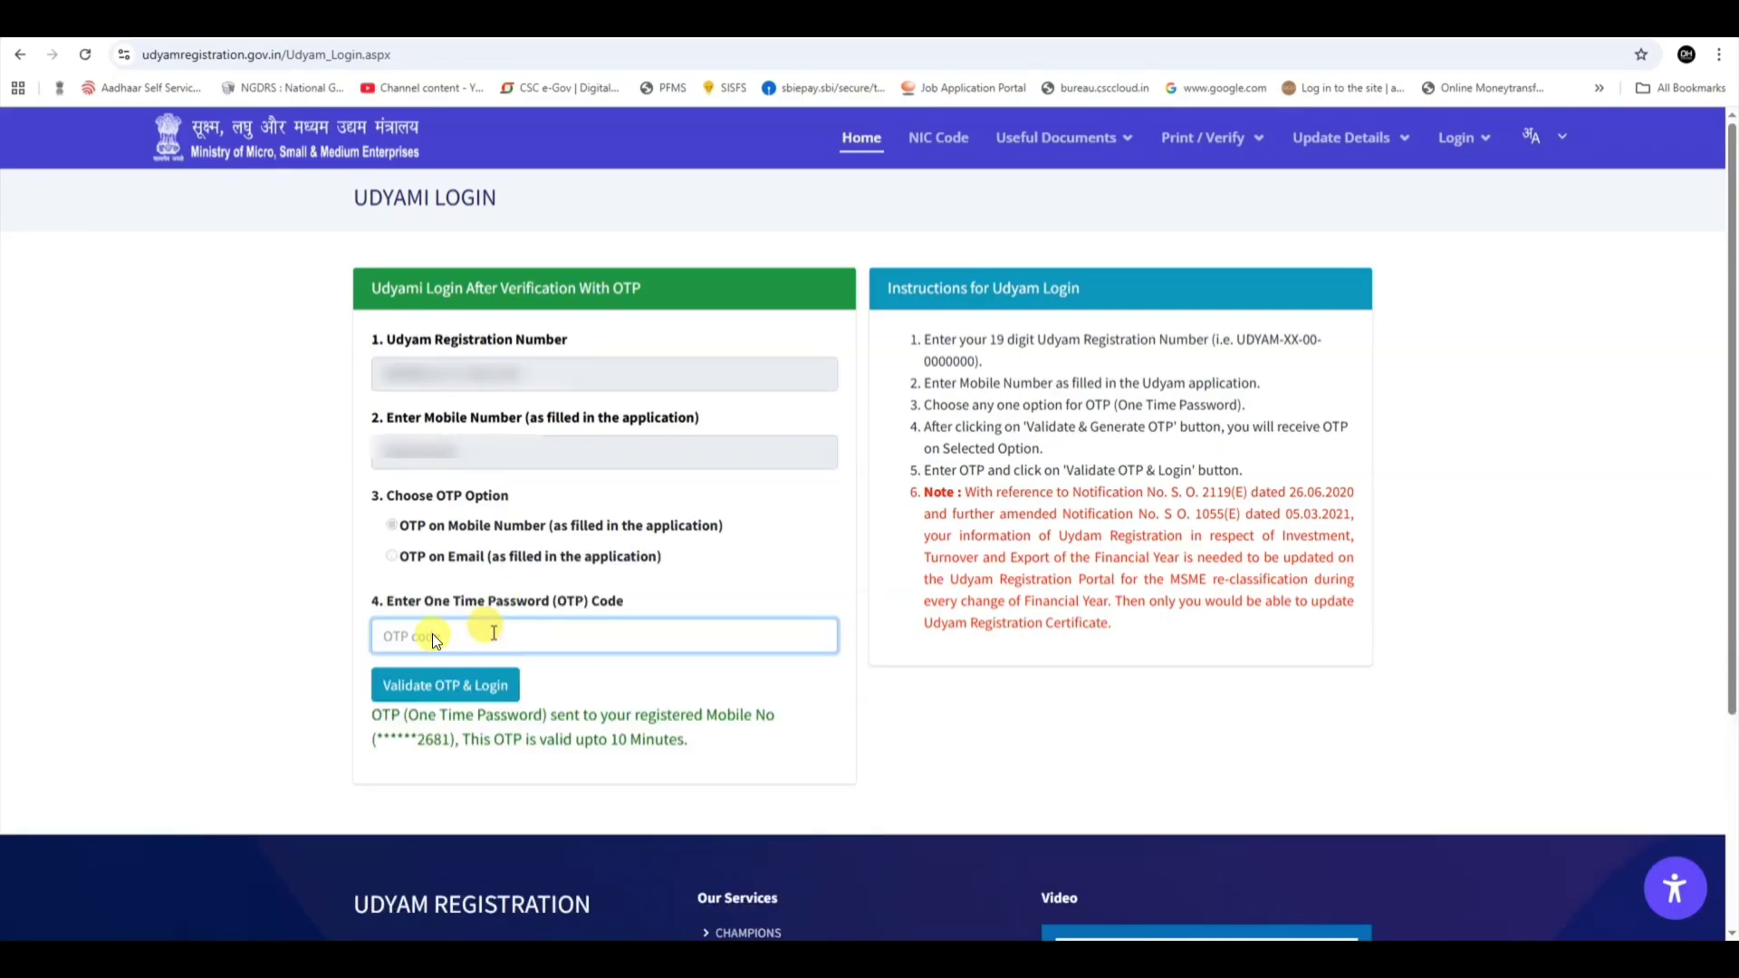
pyautogui.click(475, 687)
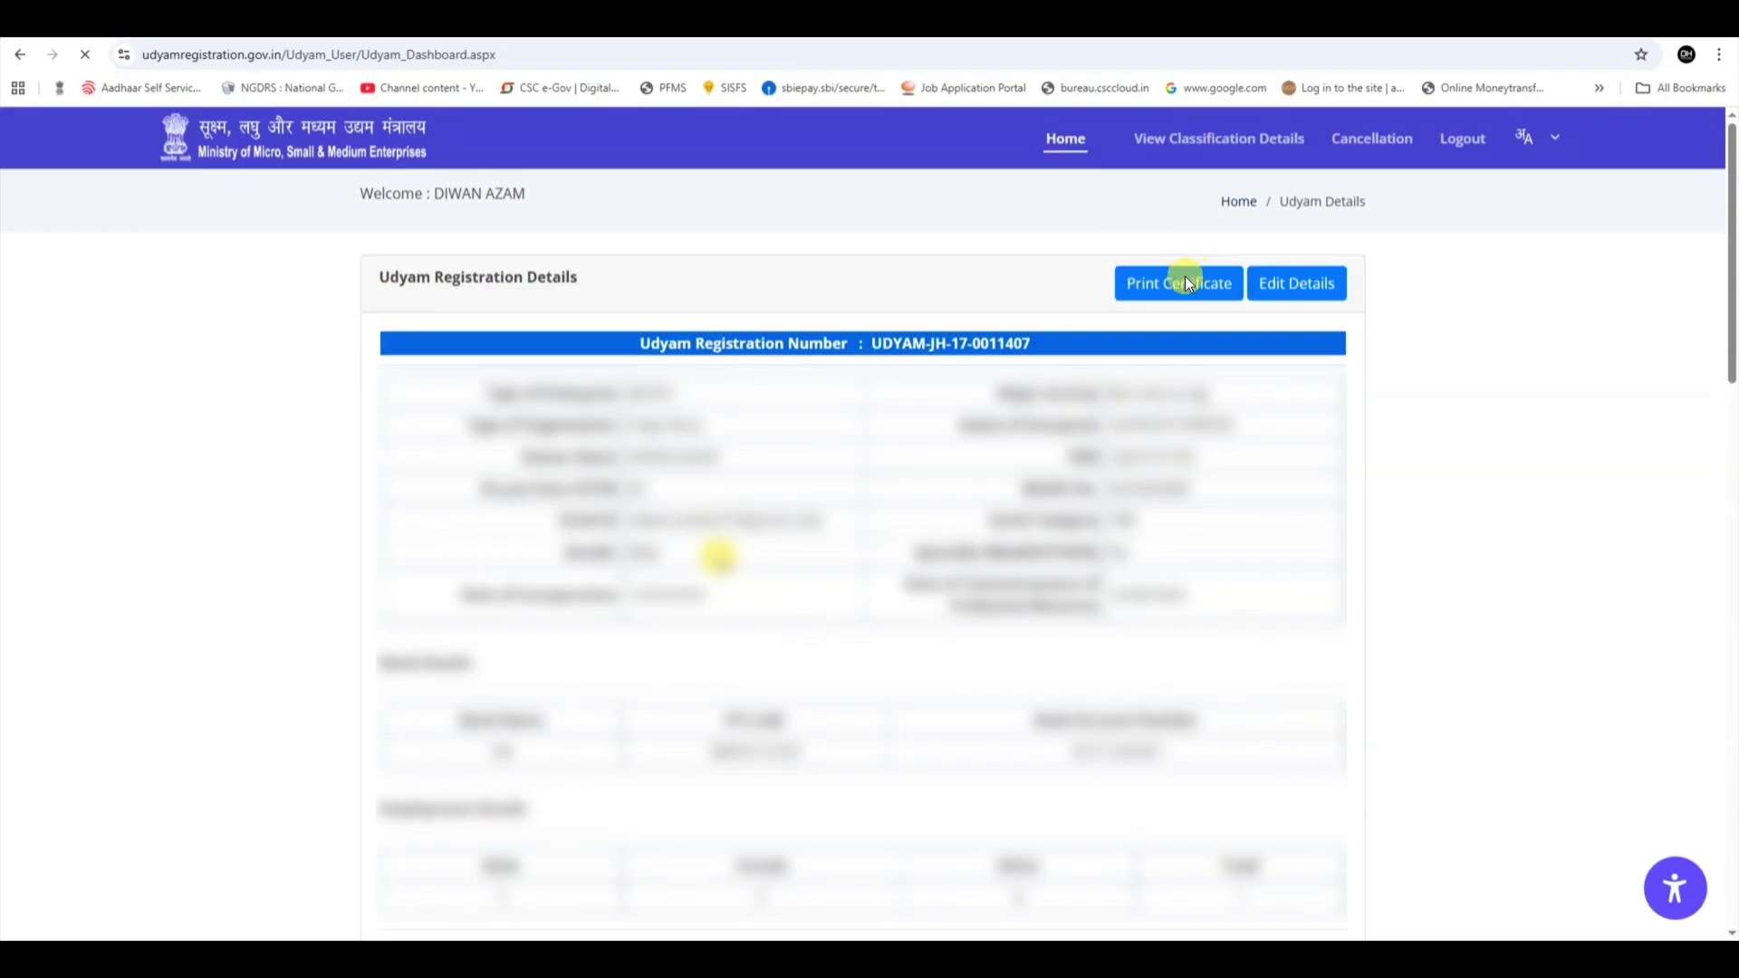
pyautogui.click(1157, 288)
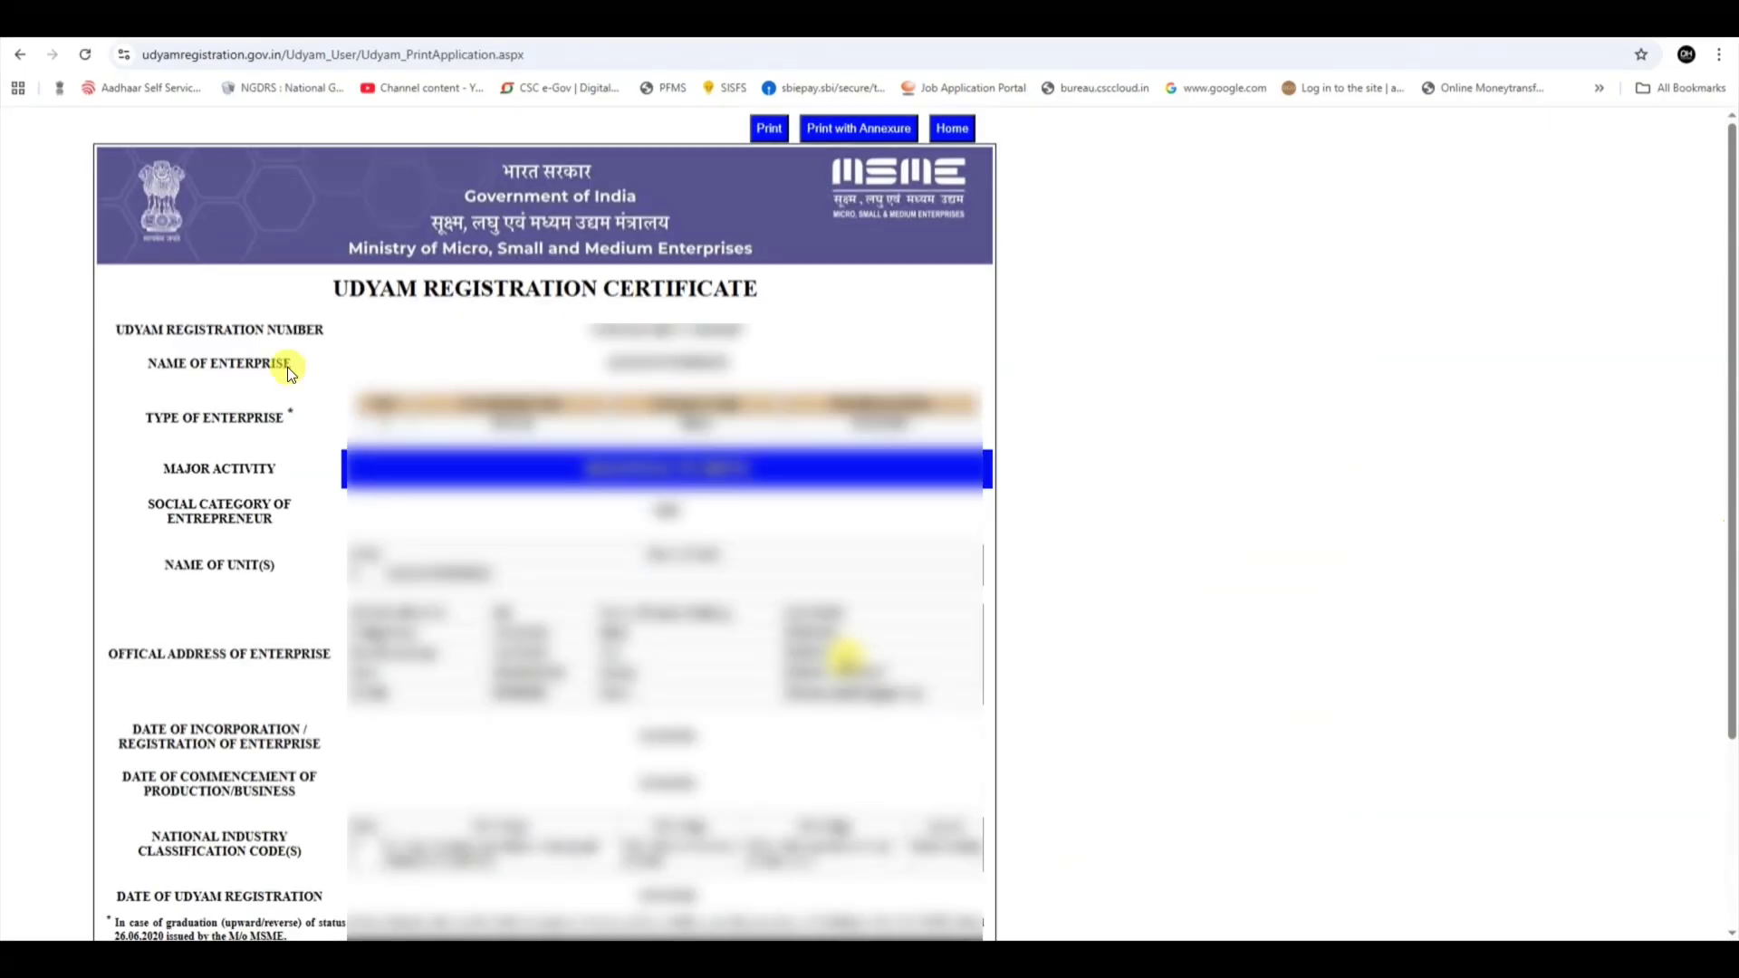